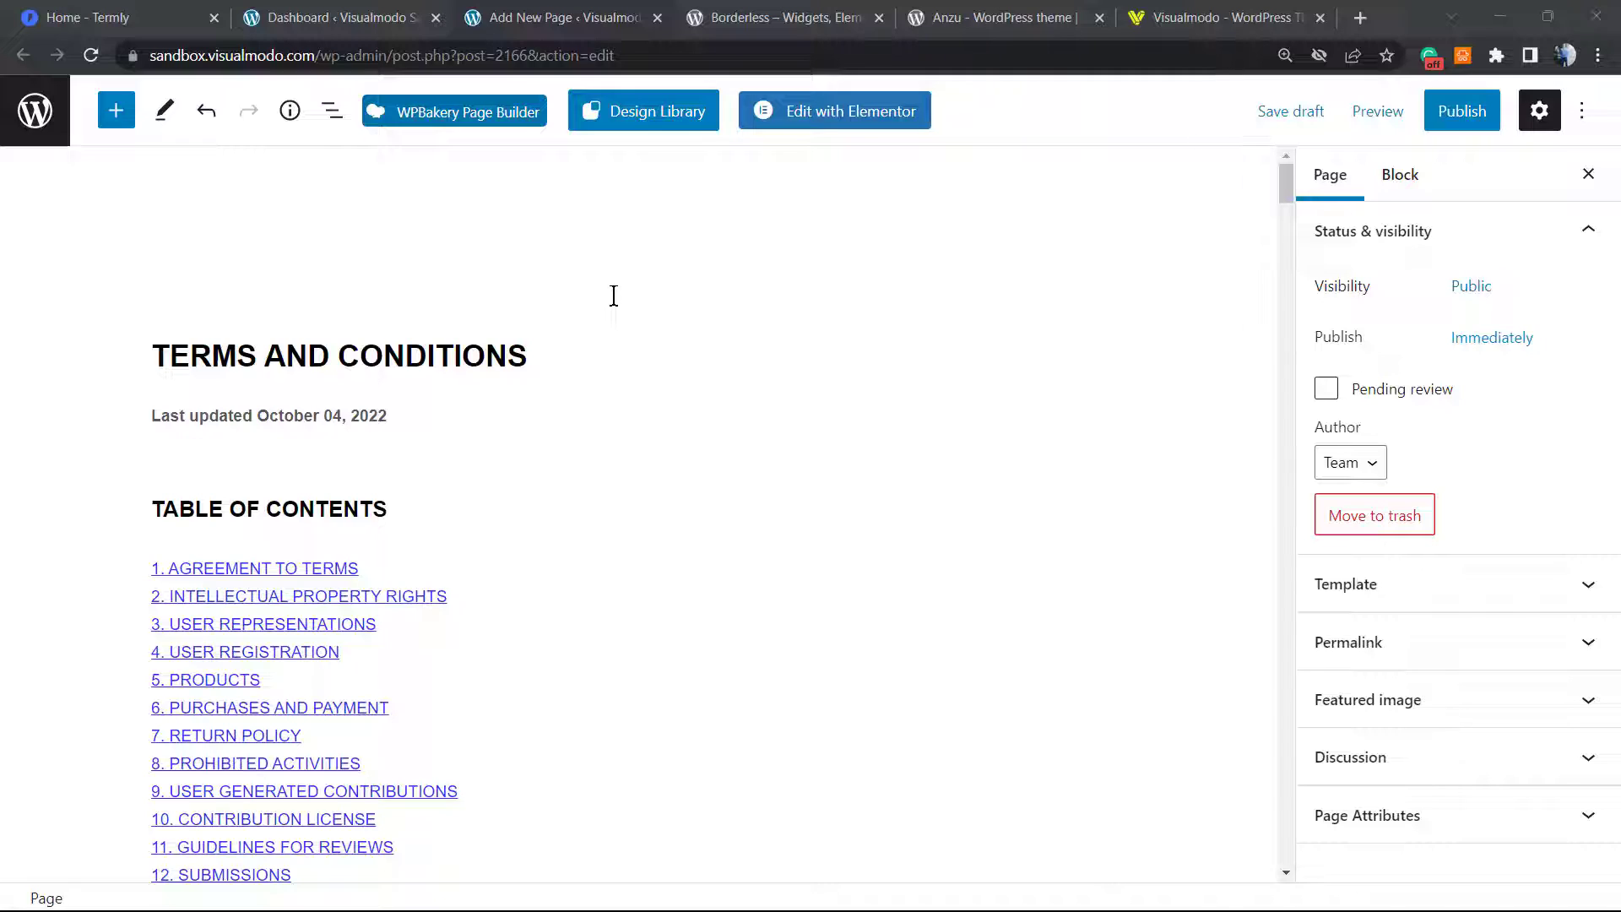
Step: Scroll down through the open page and back up to review its contents
scroll(540, 502, "down", 15)
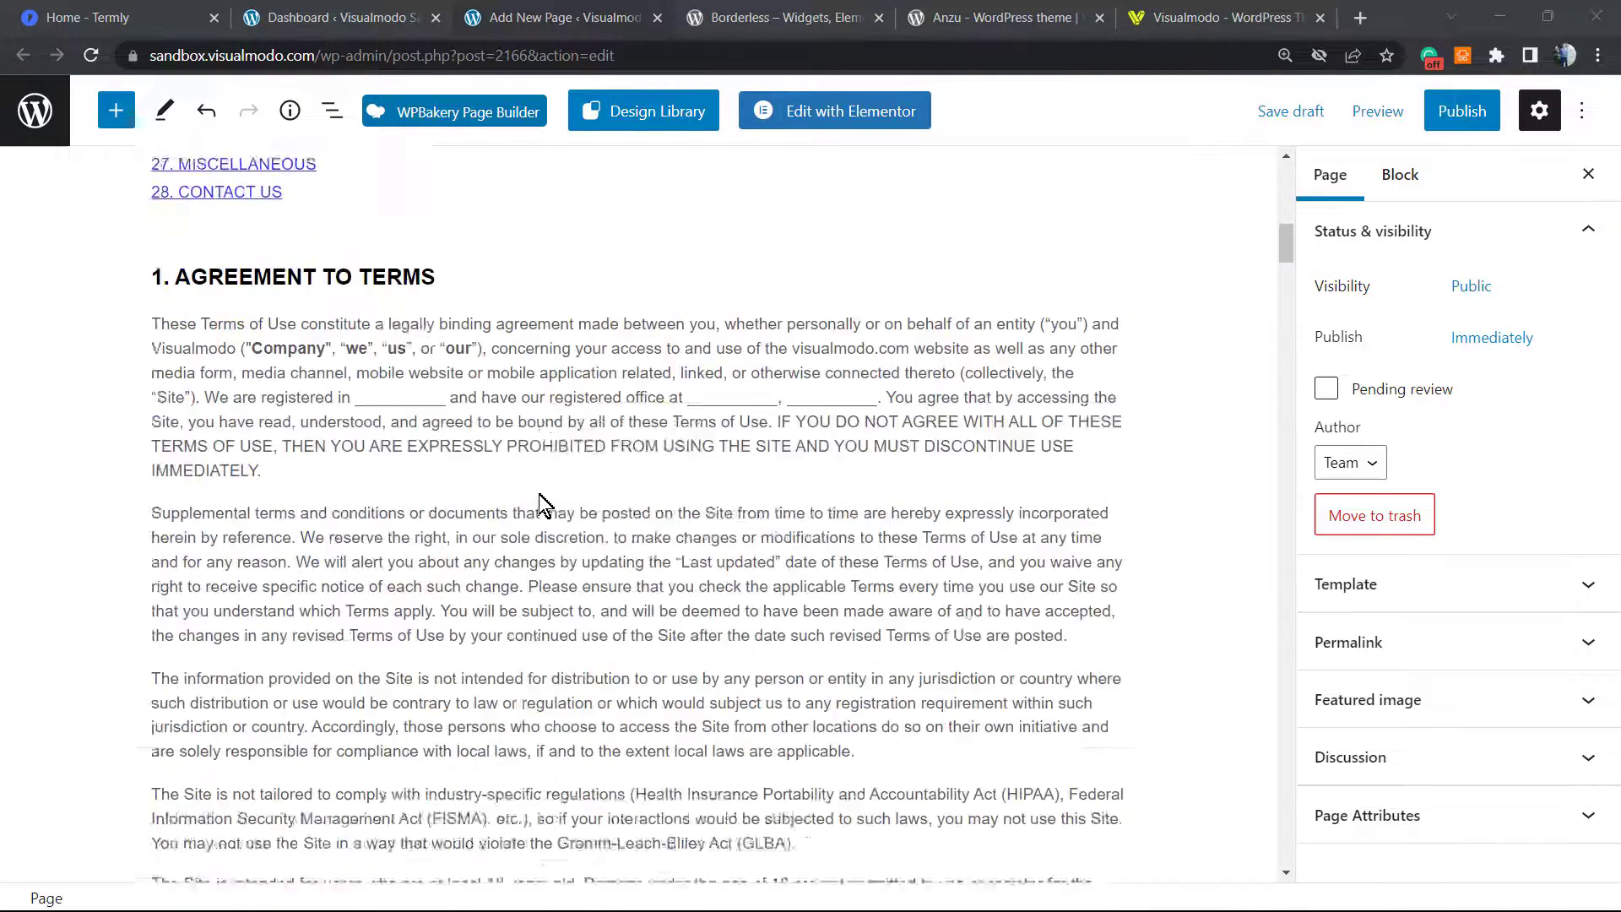
scroll(540, 505, "down", 15)
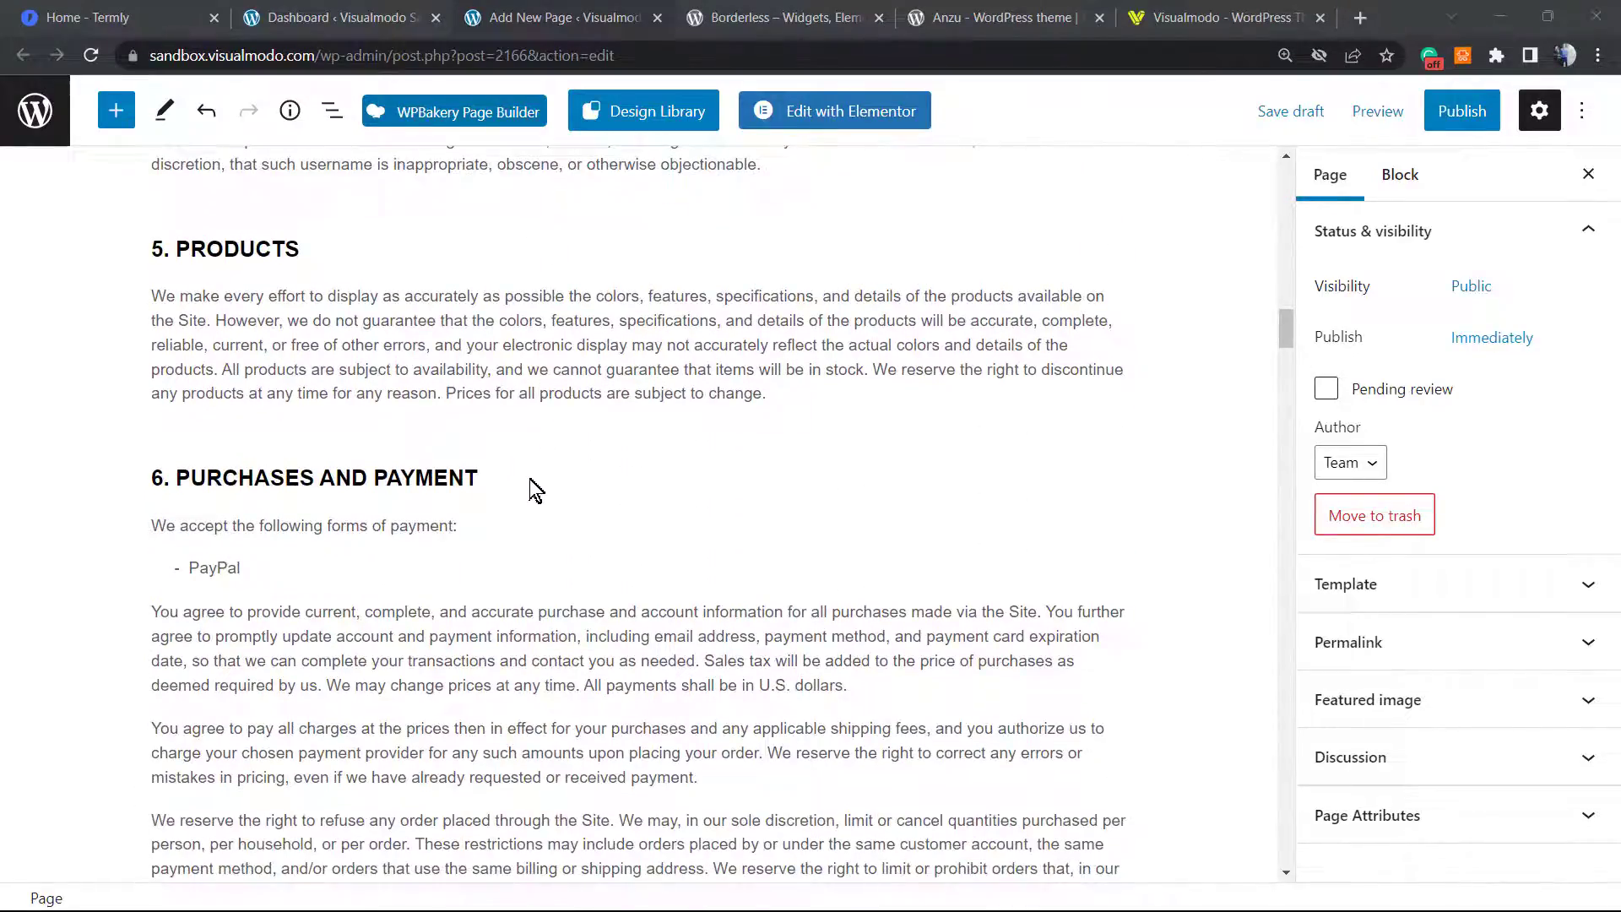
scroll(530, 482, "down", 4)
scroll(529, 479, "down", 12)
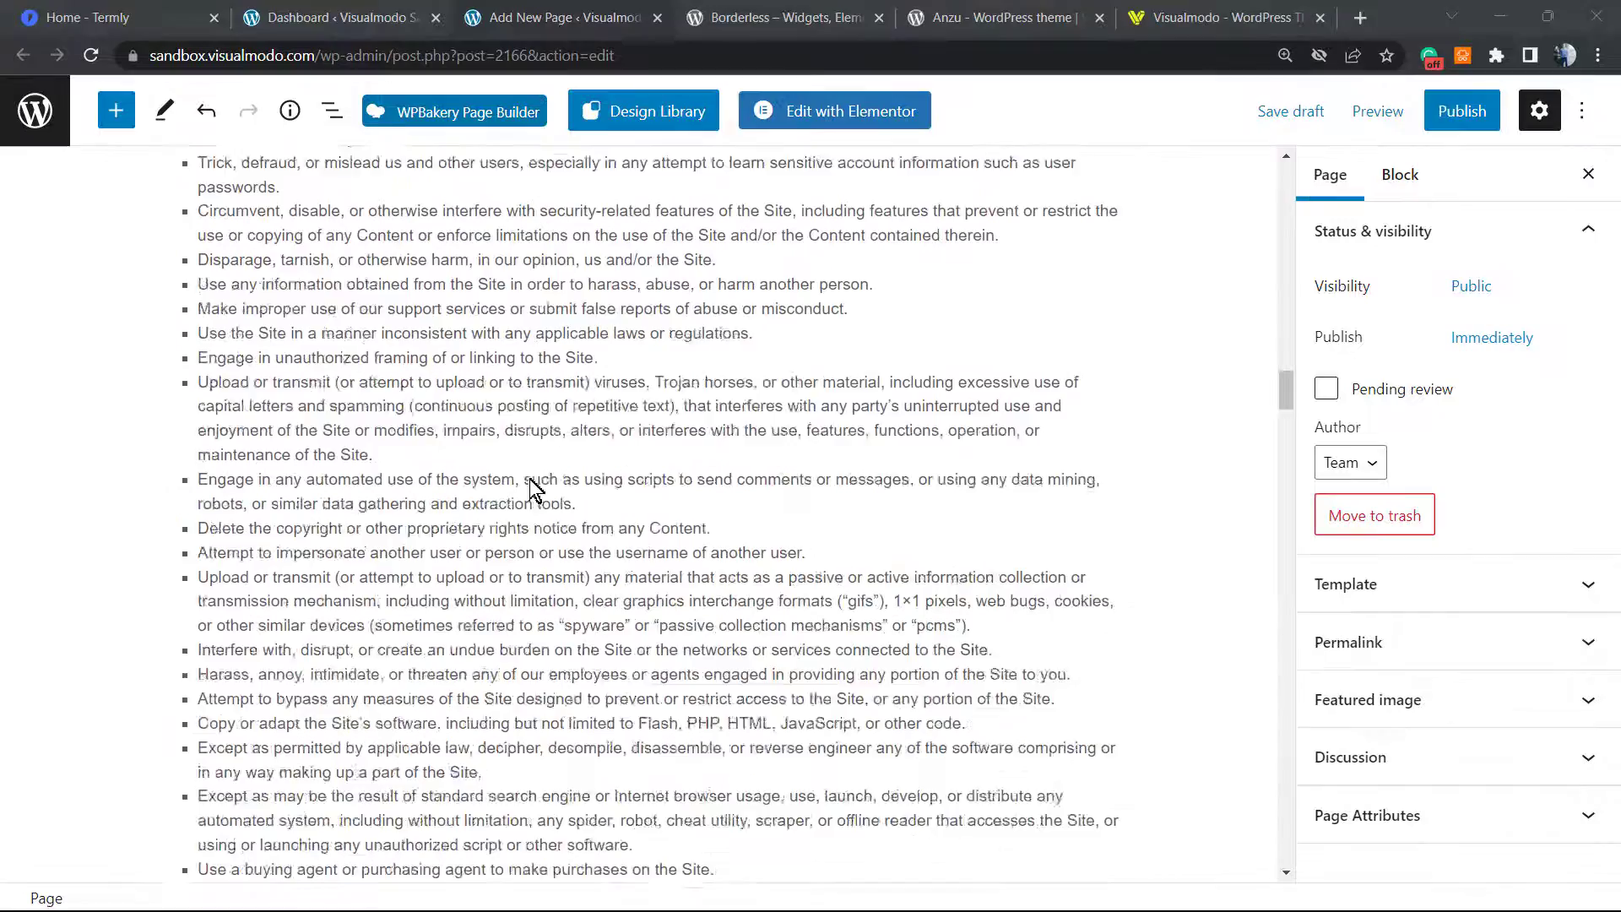
scroll(531, 488, "down", 15)
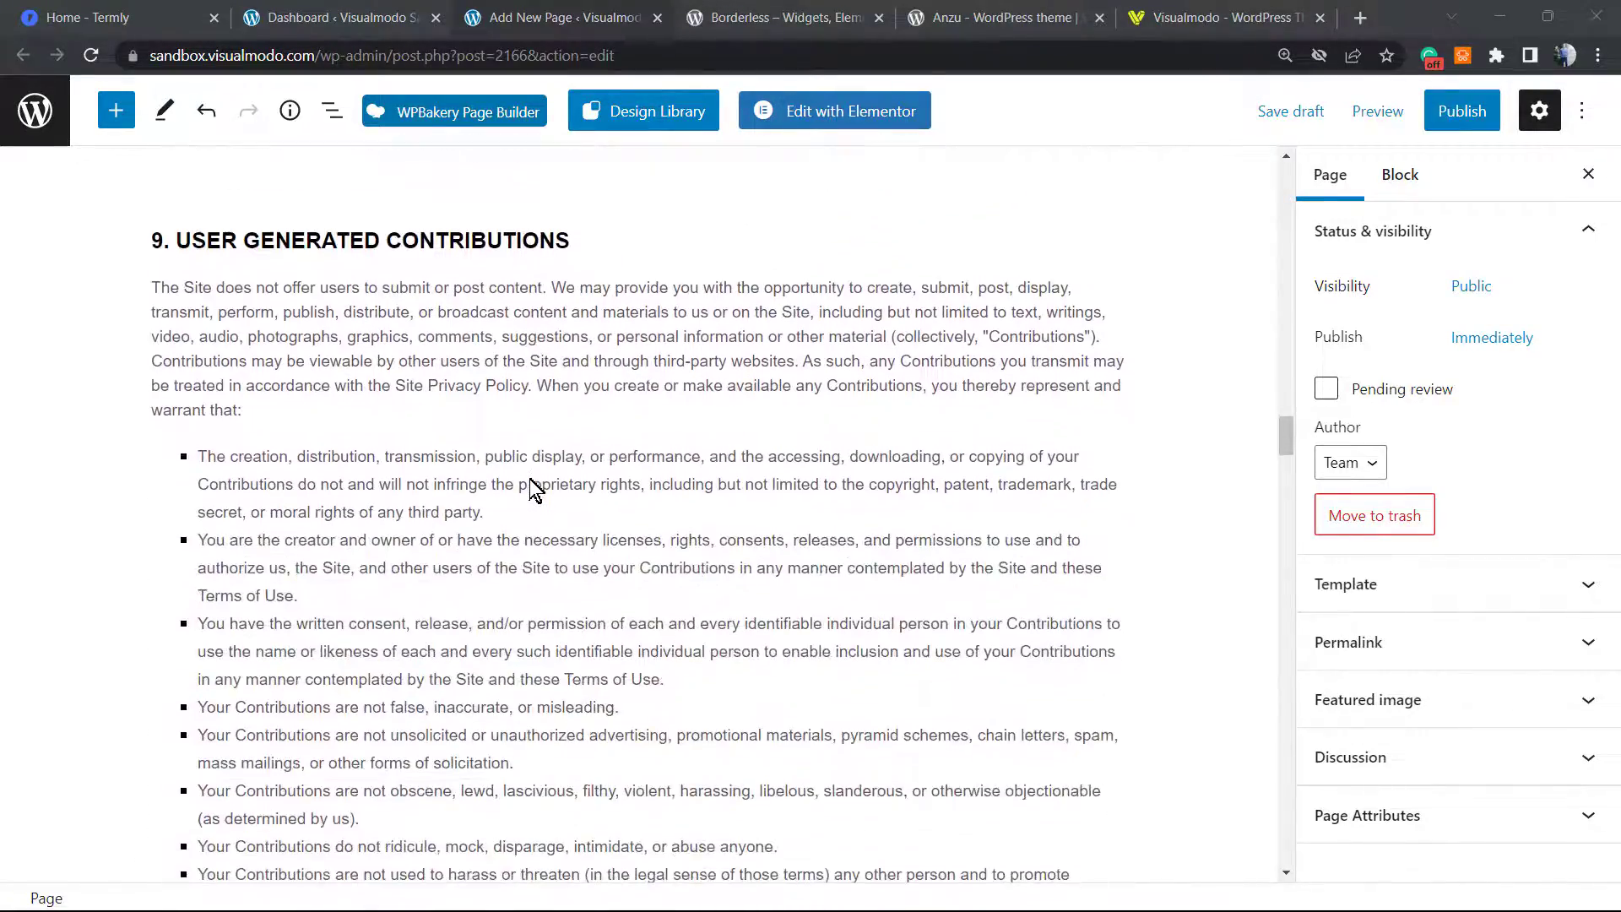
scroll(534, 488, "down", 8)
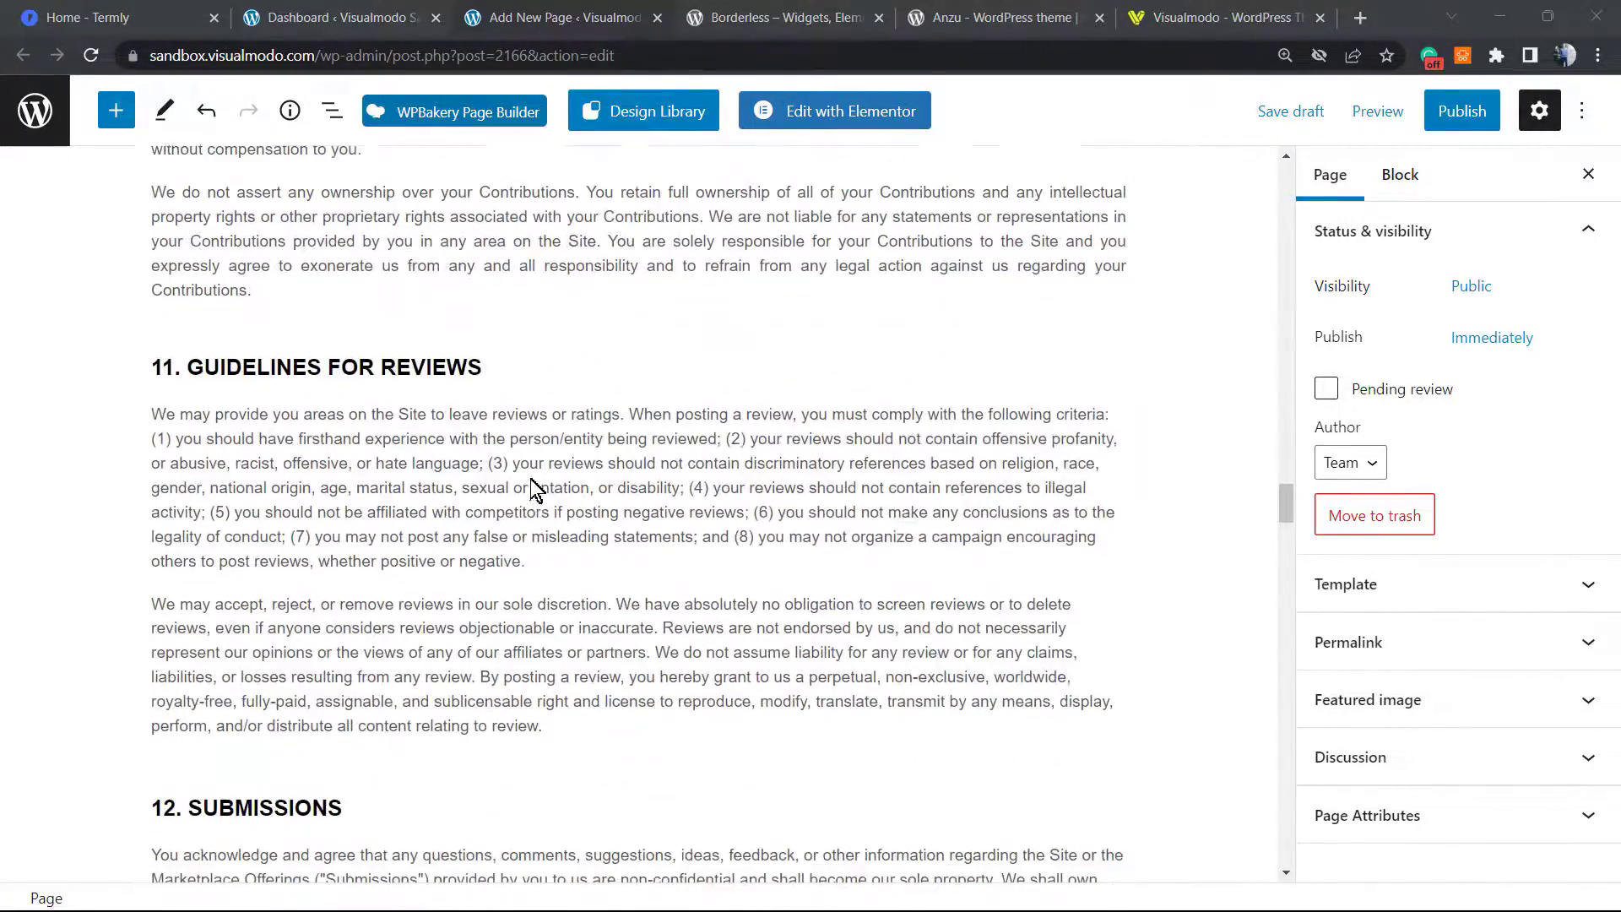
scroll(534, 482, "down", 11)
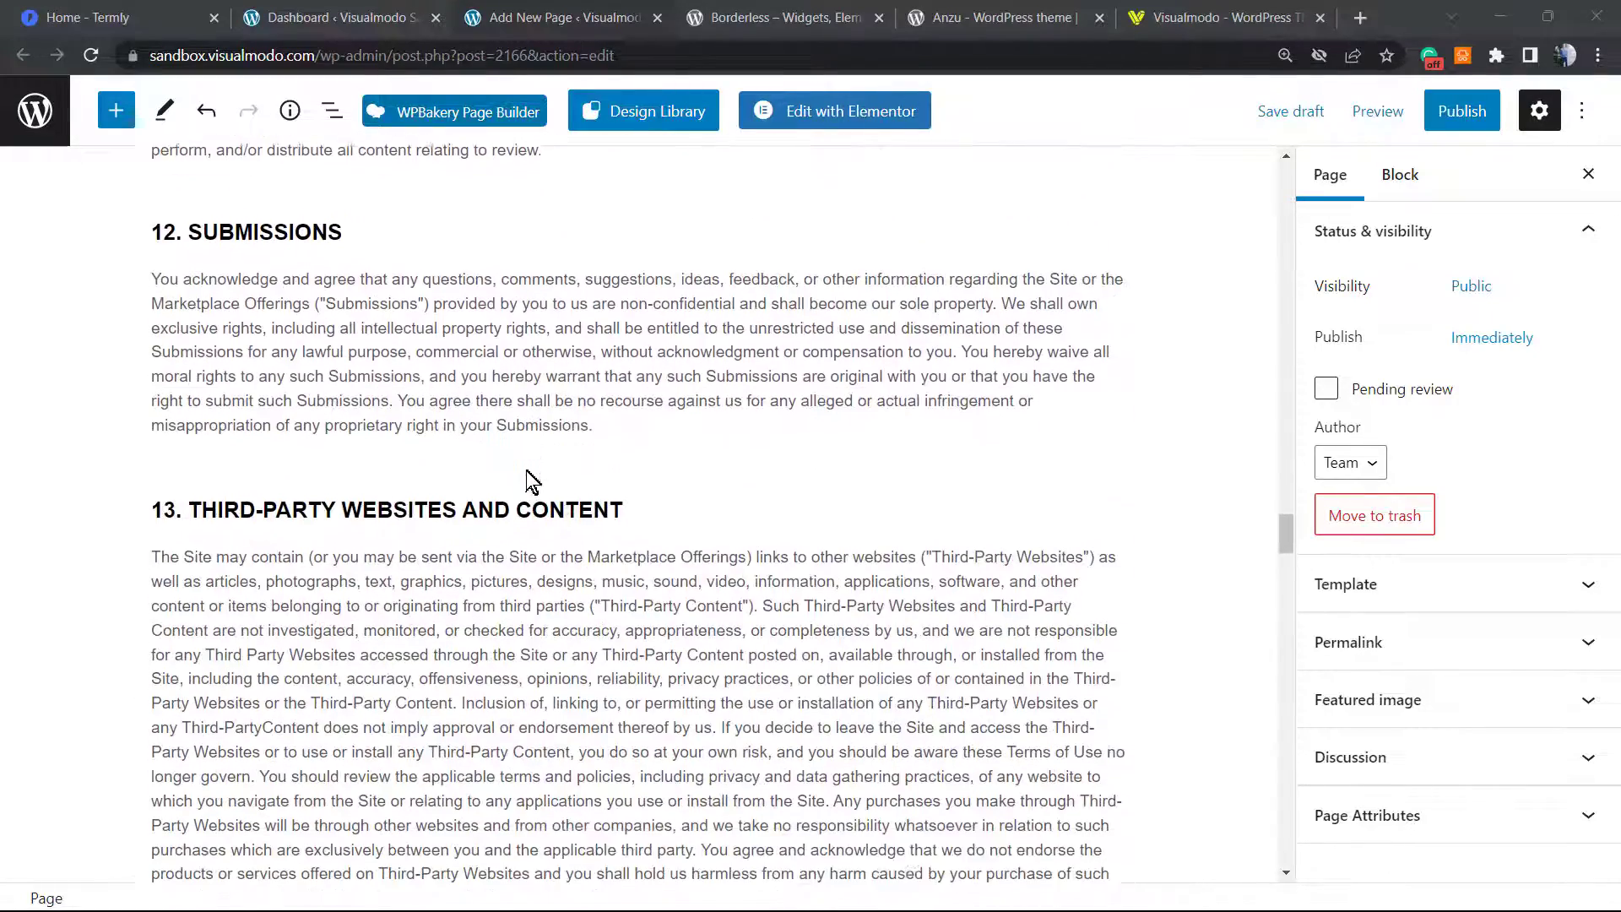
scroll(527, 471, "down", 1)
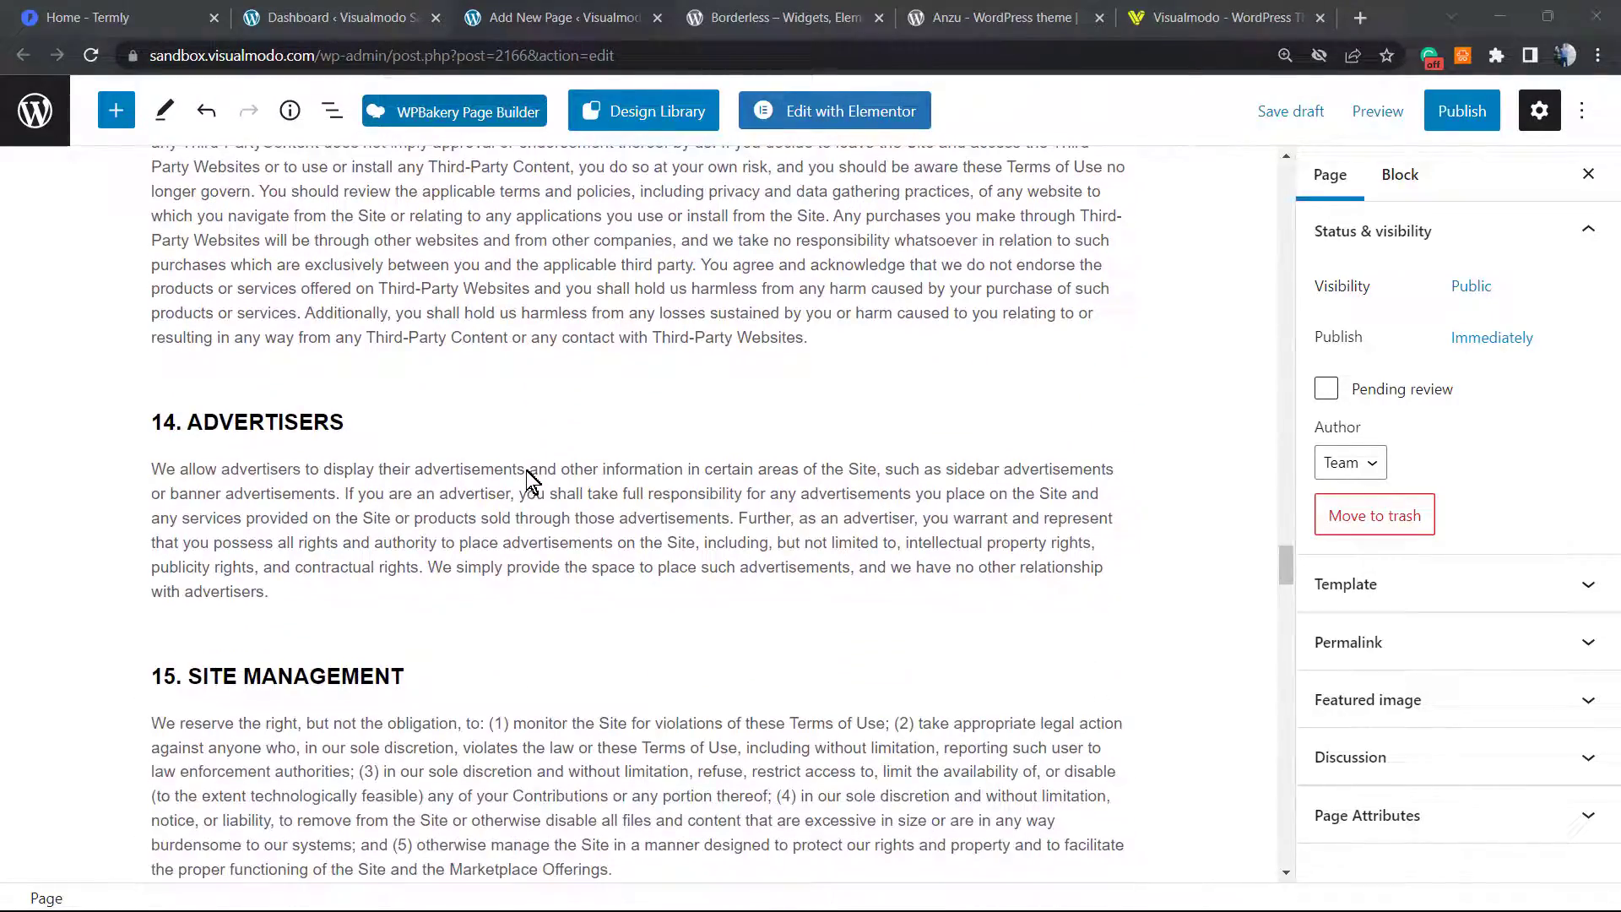
scroll(525, 478, "down", 2)
scroll(644, 553, "down", 3)
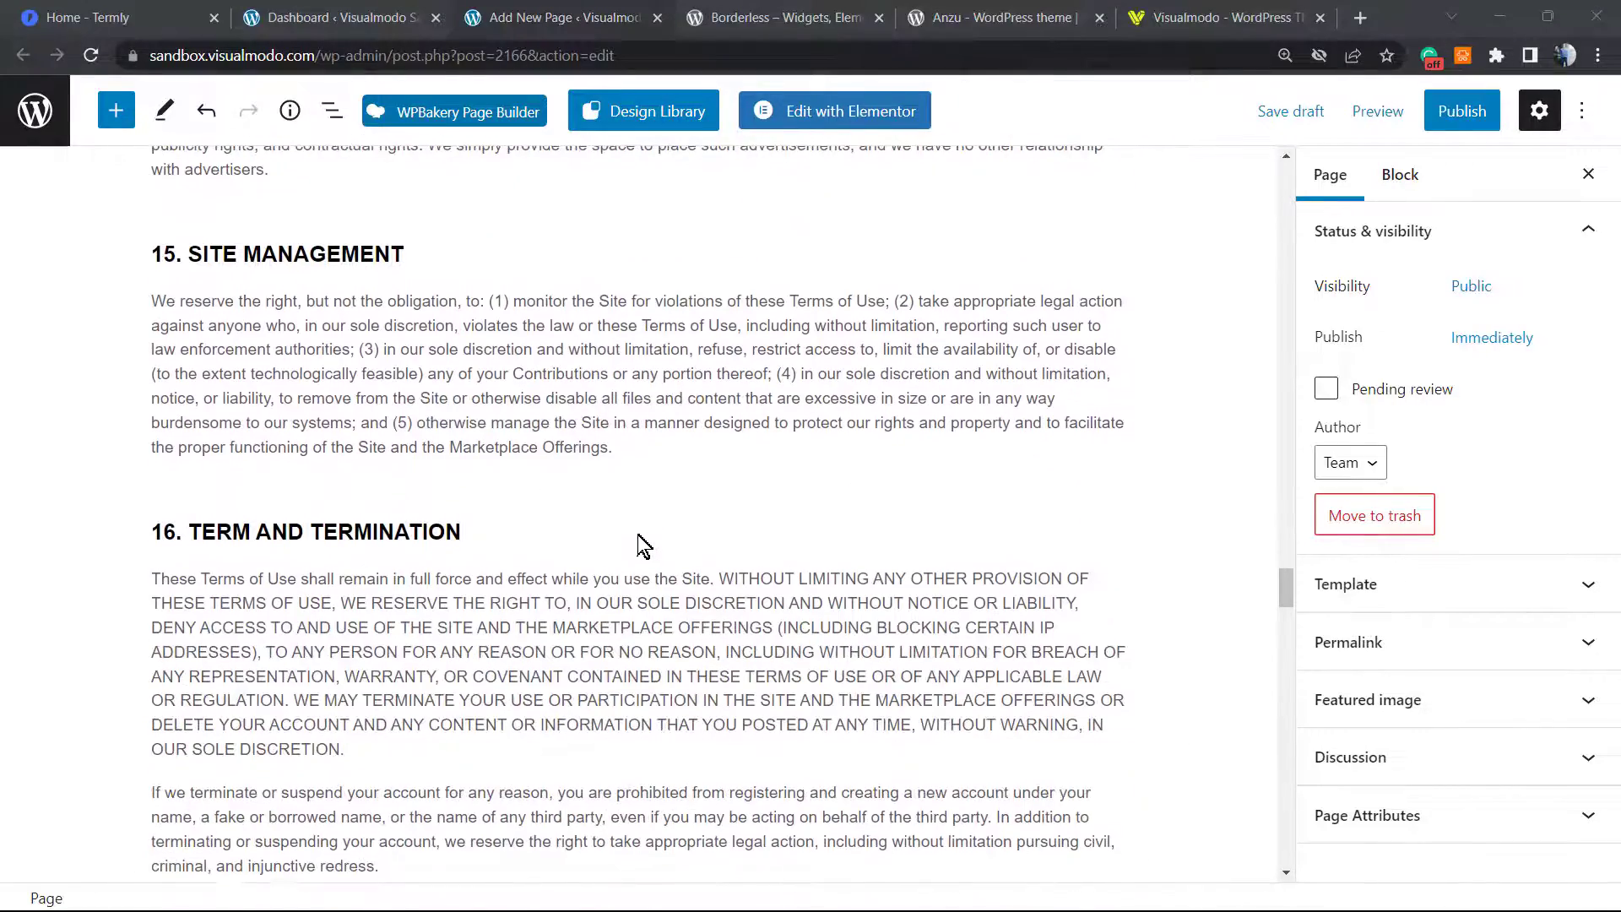
scroll(639, 545, "down", 5)
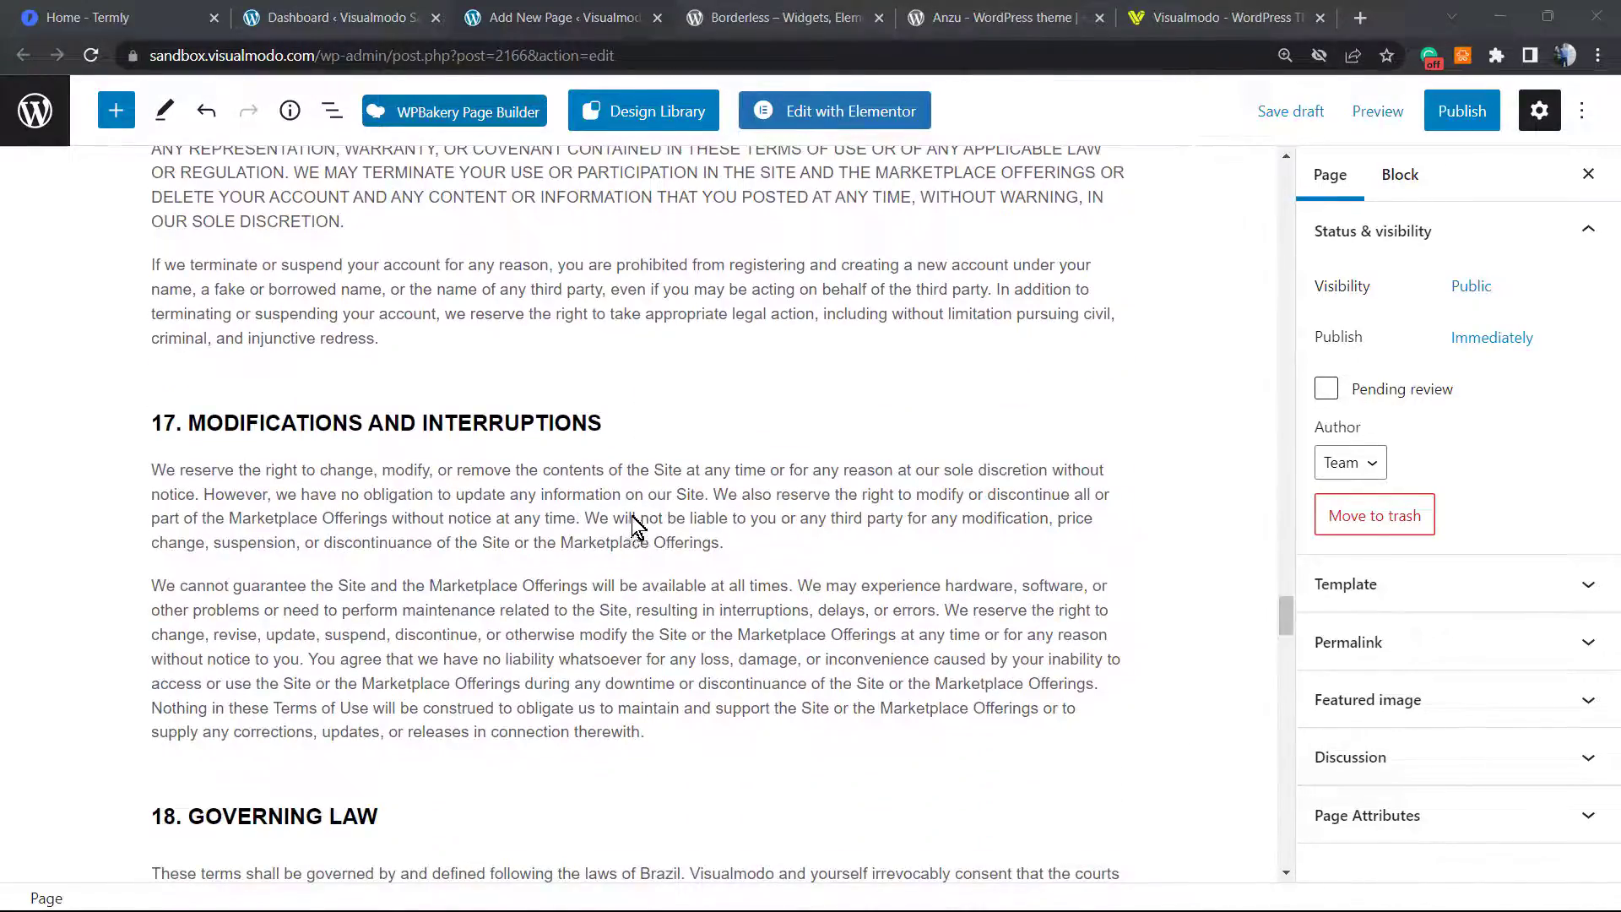
scroll(611, 482, "down", 12)
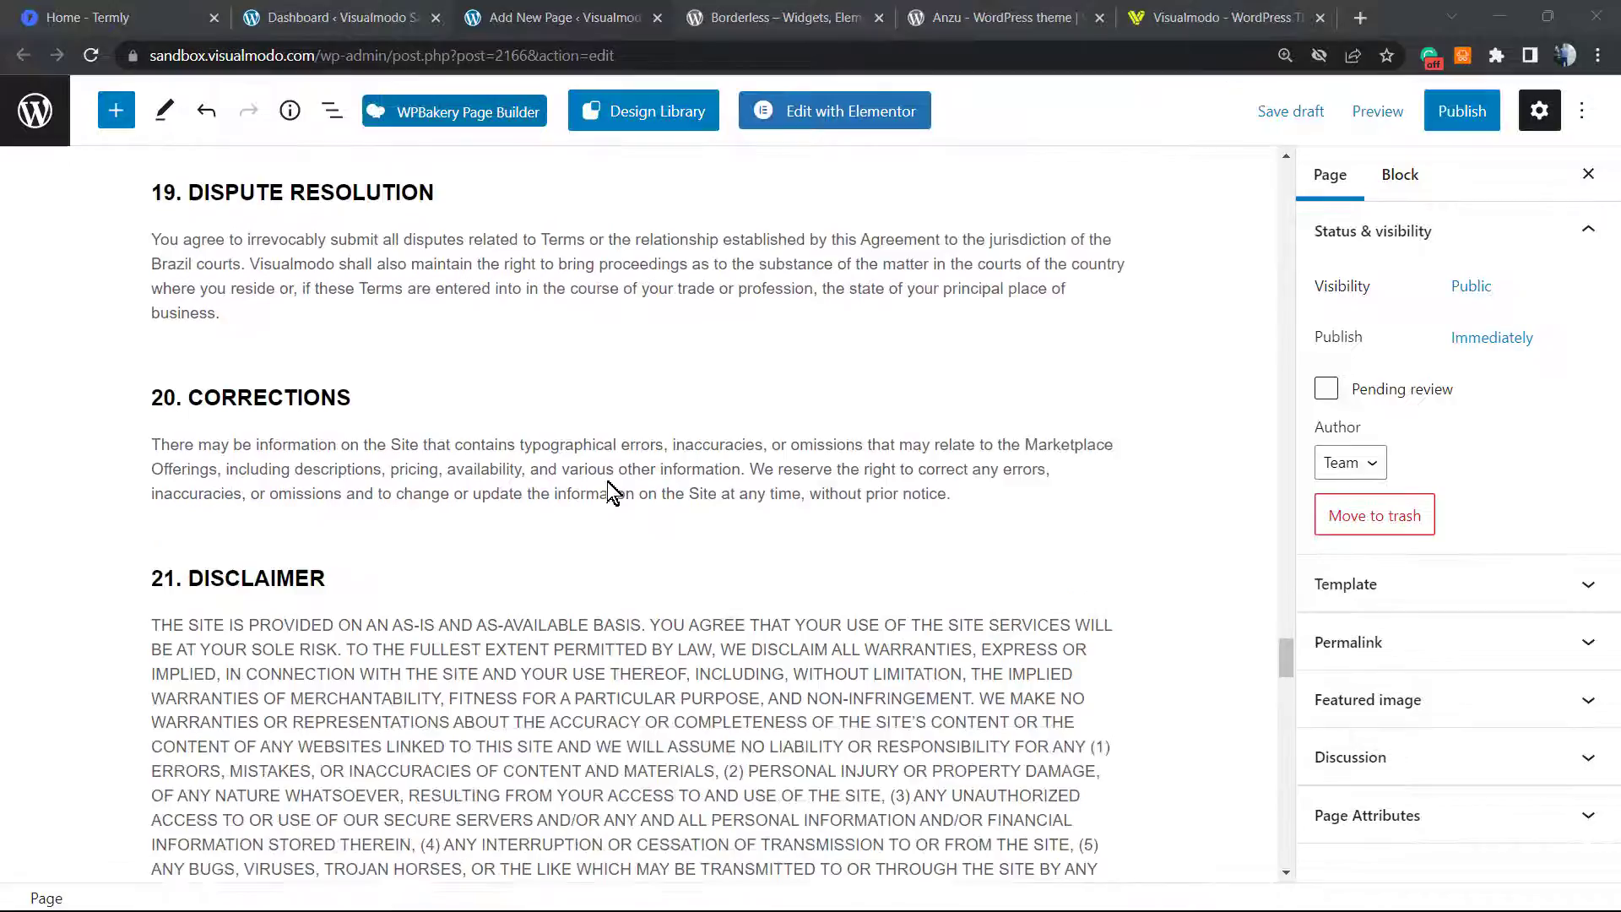
scroll(614, 489, "down", 15)
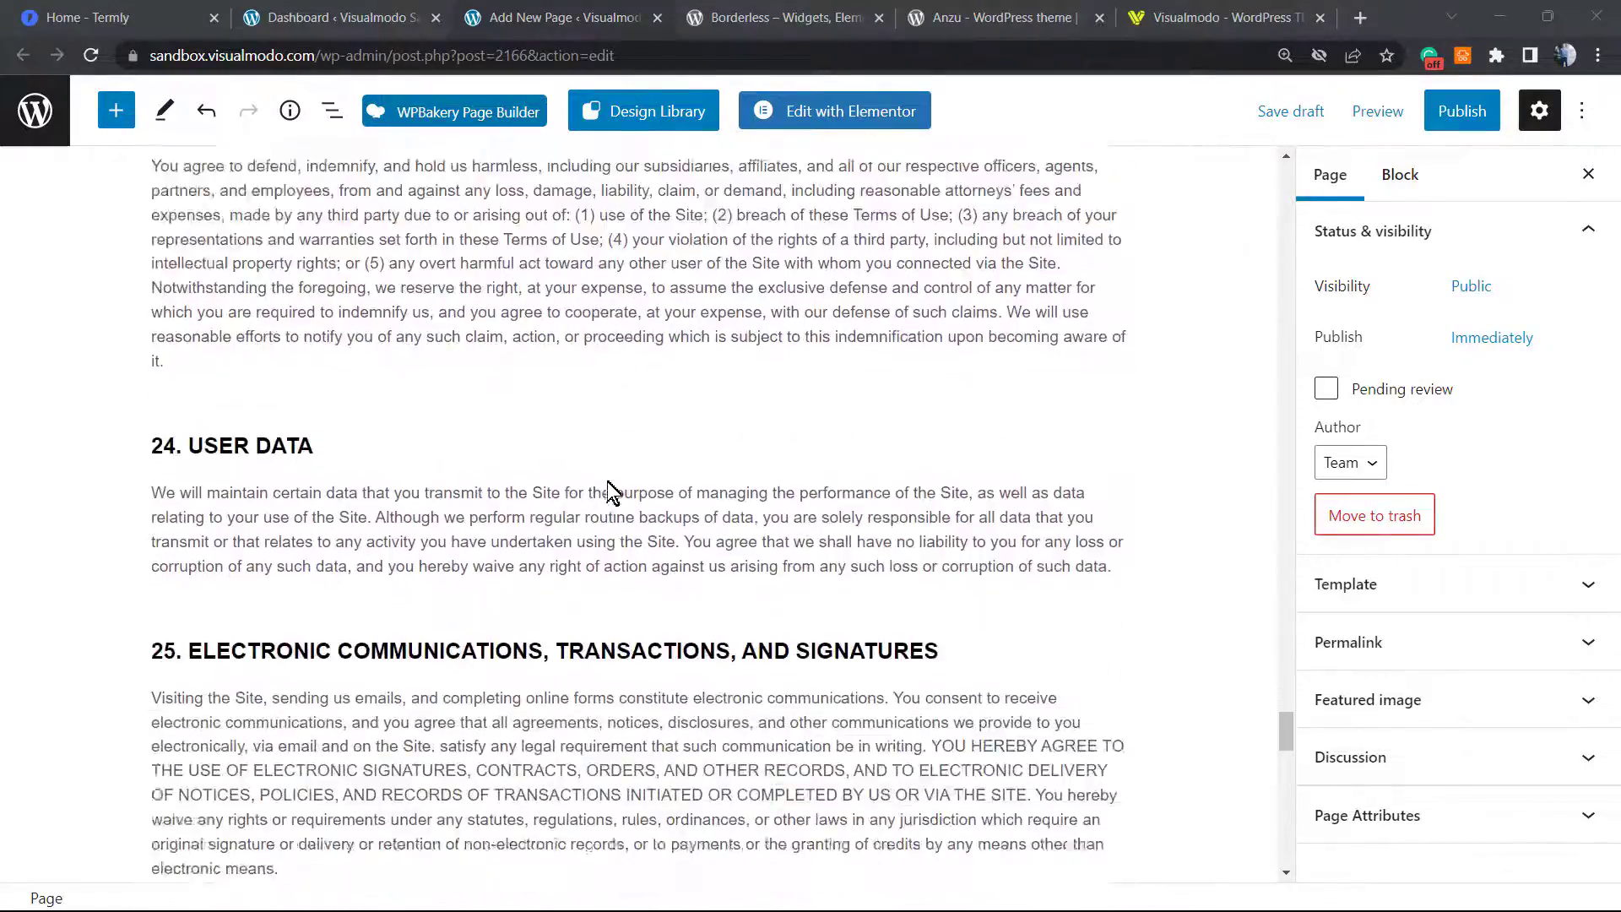
scroll(614, 493, "down", 7)
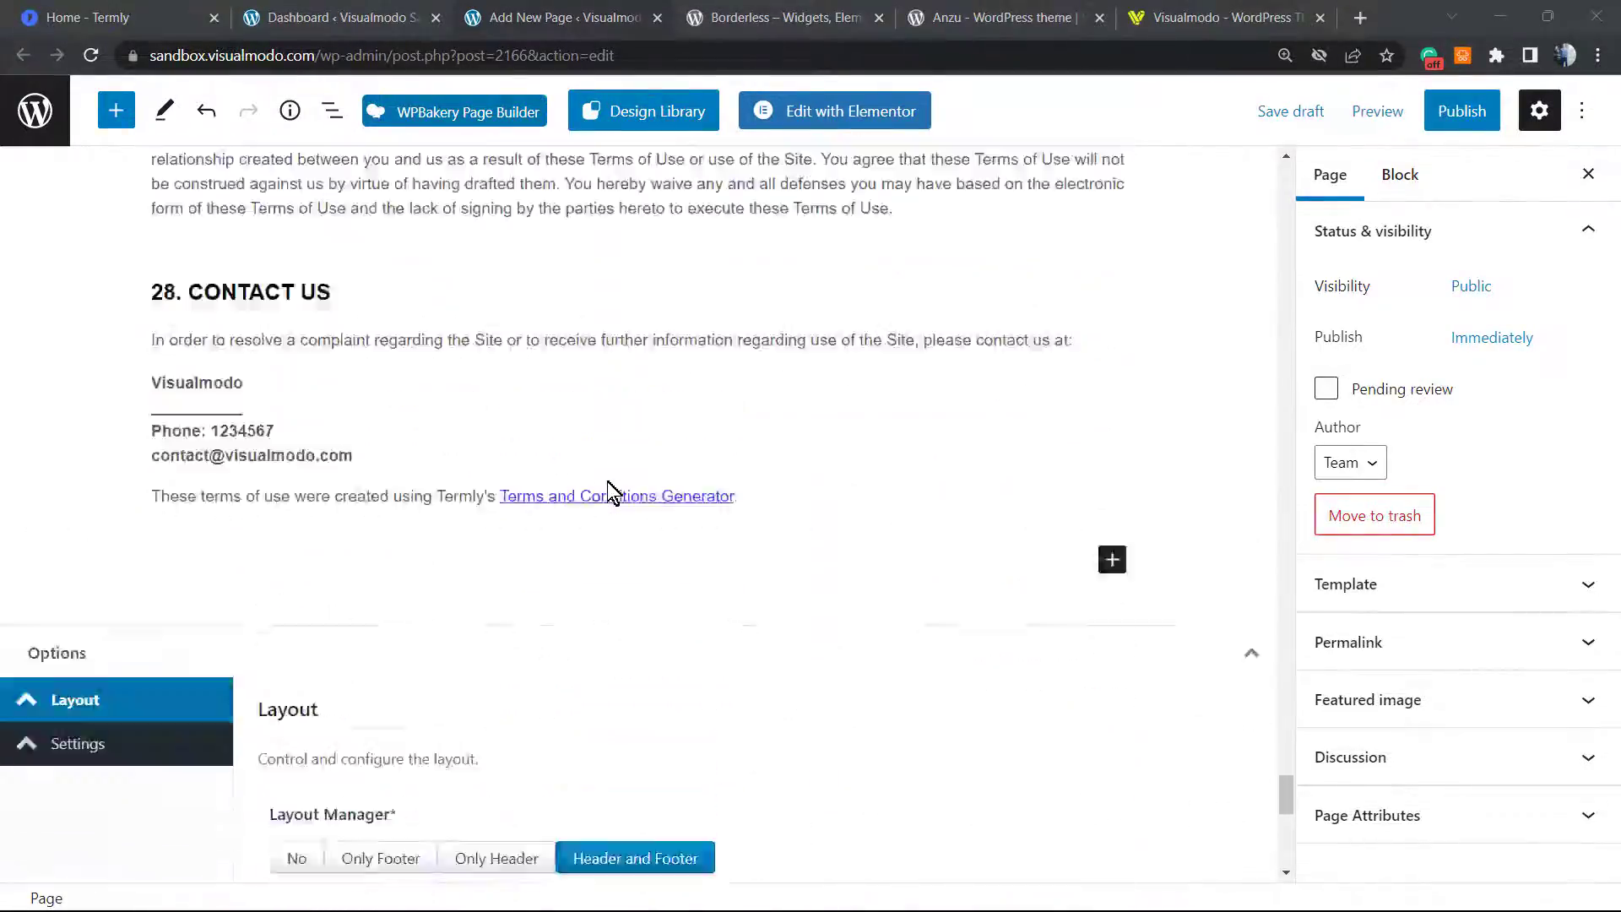
scroll(614, 492, "up", 7)
scroll(612, 493, "up", 20)
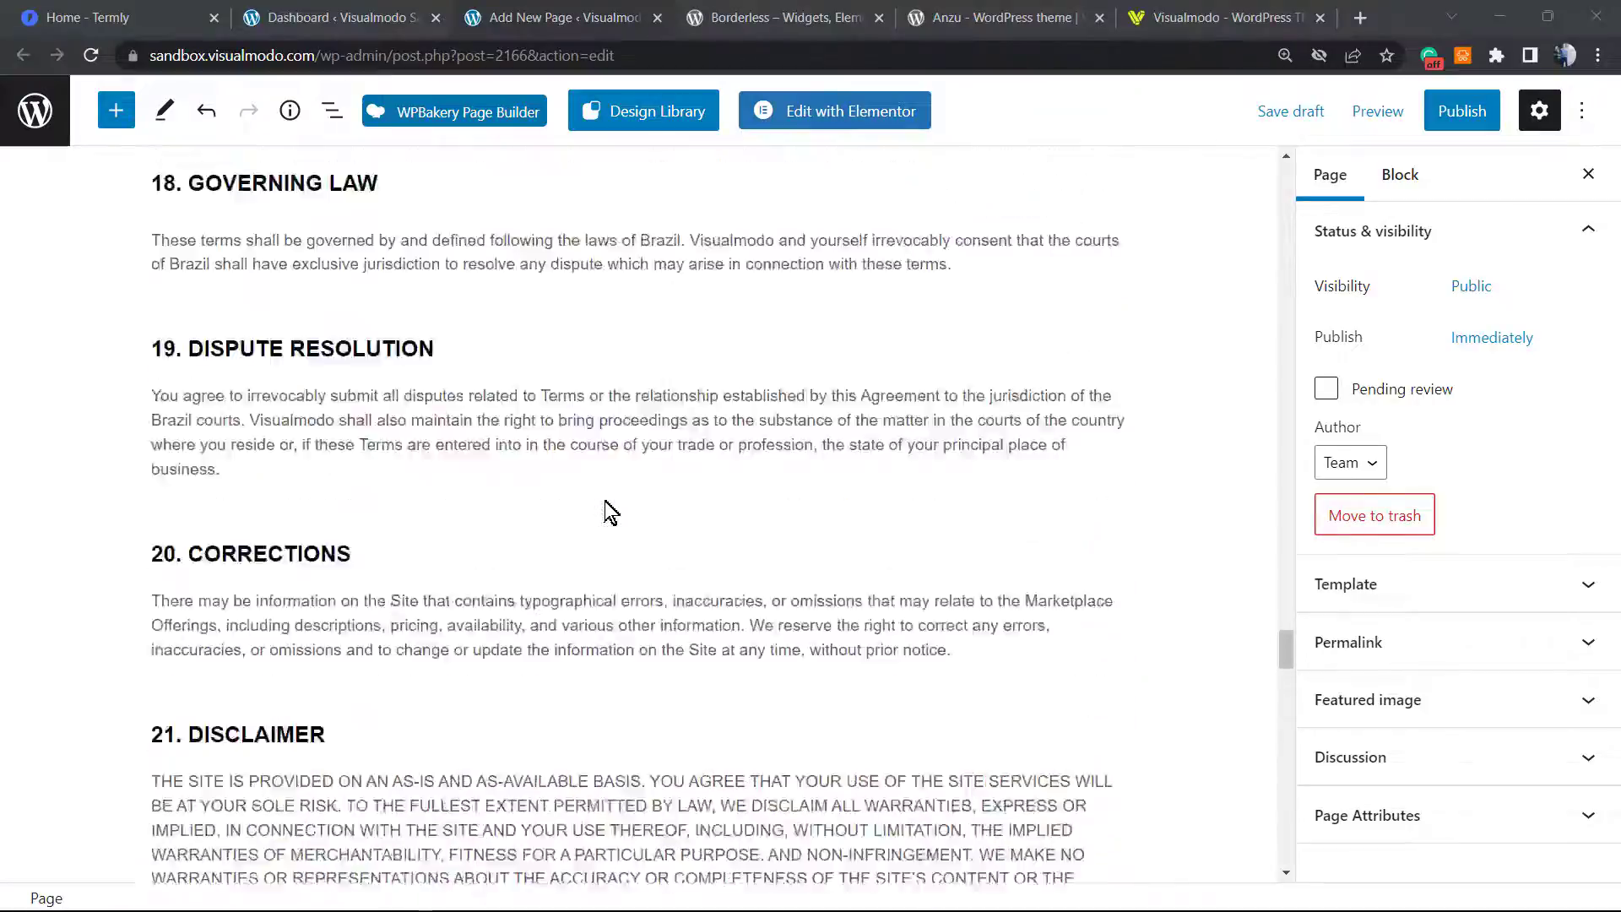
scroll(611, 510, "up", 18)
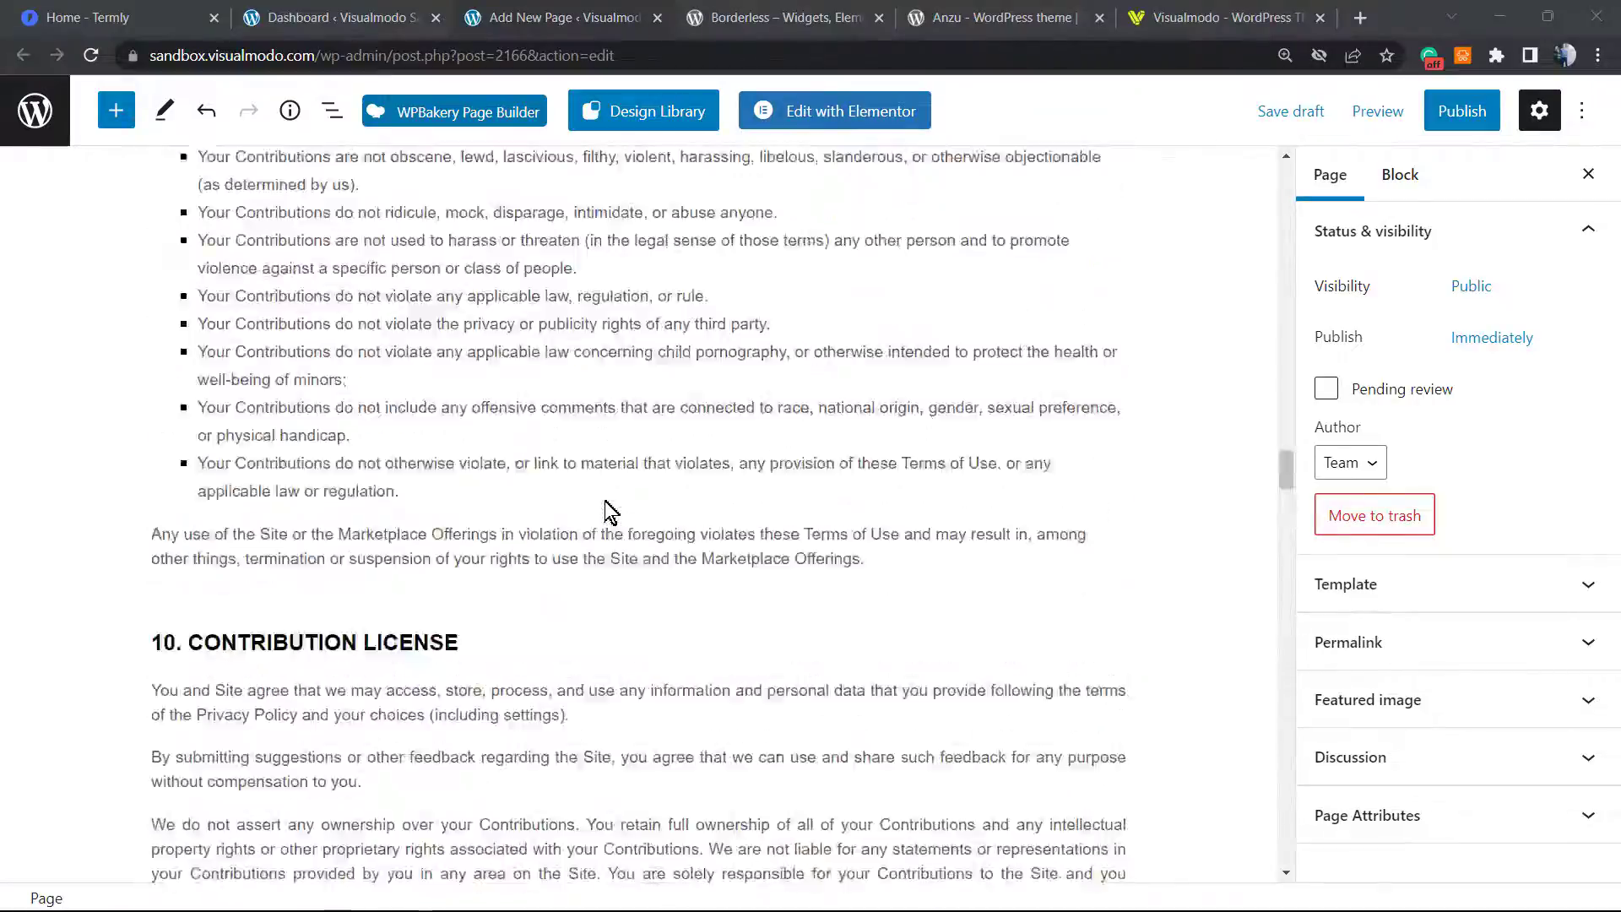
scroll(612, 514, "up", 20)
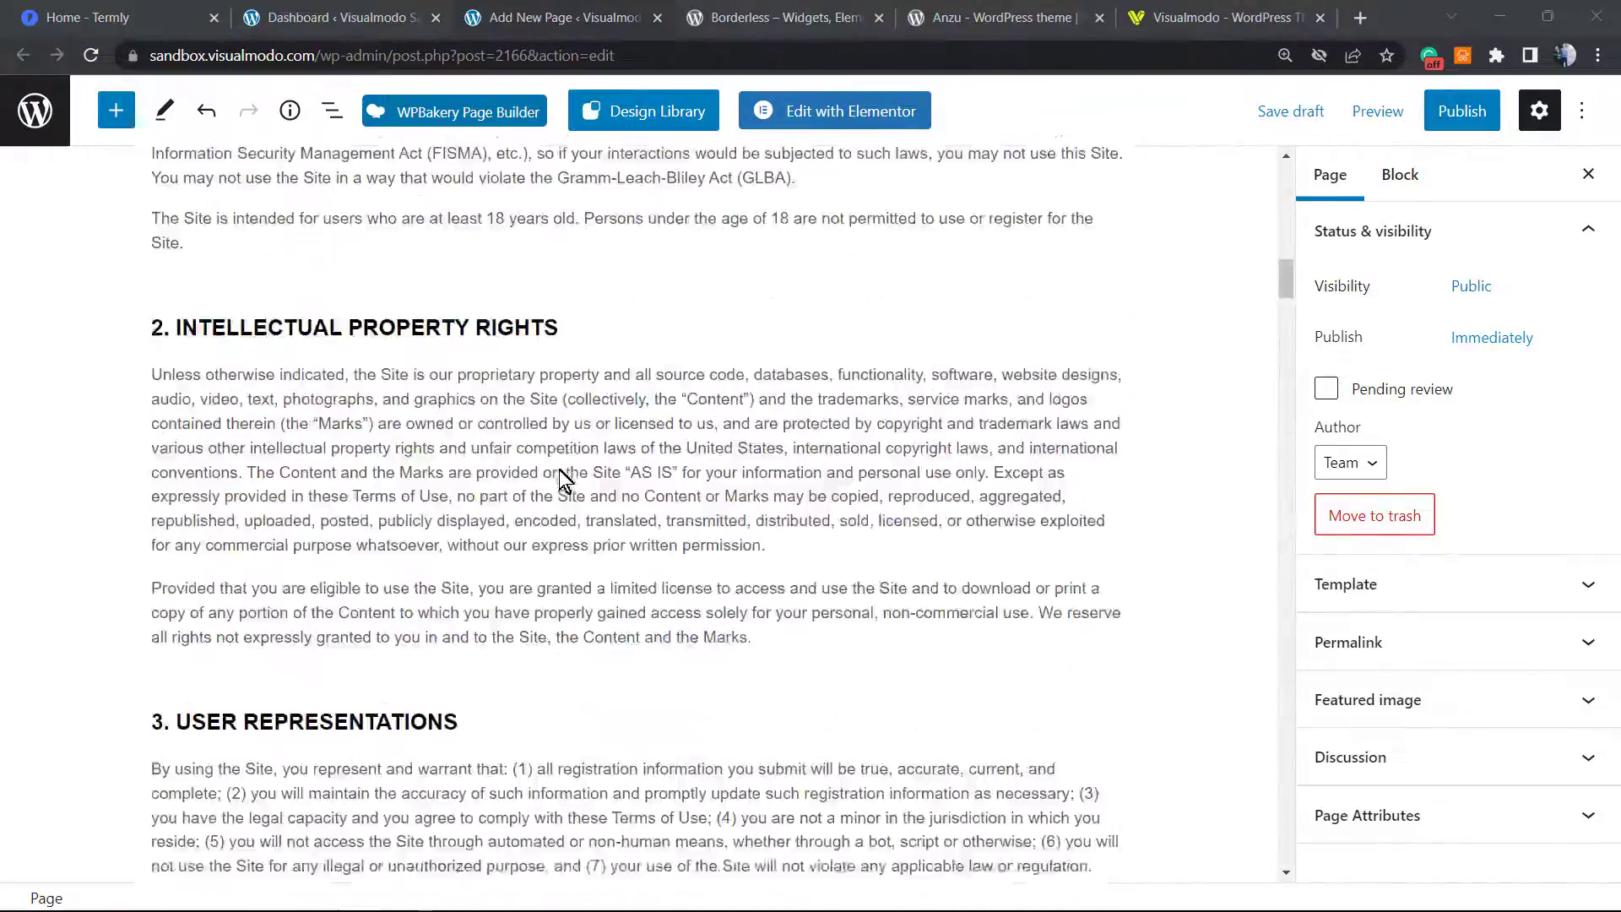
scroll(557, 481, "up", 10)
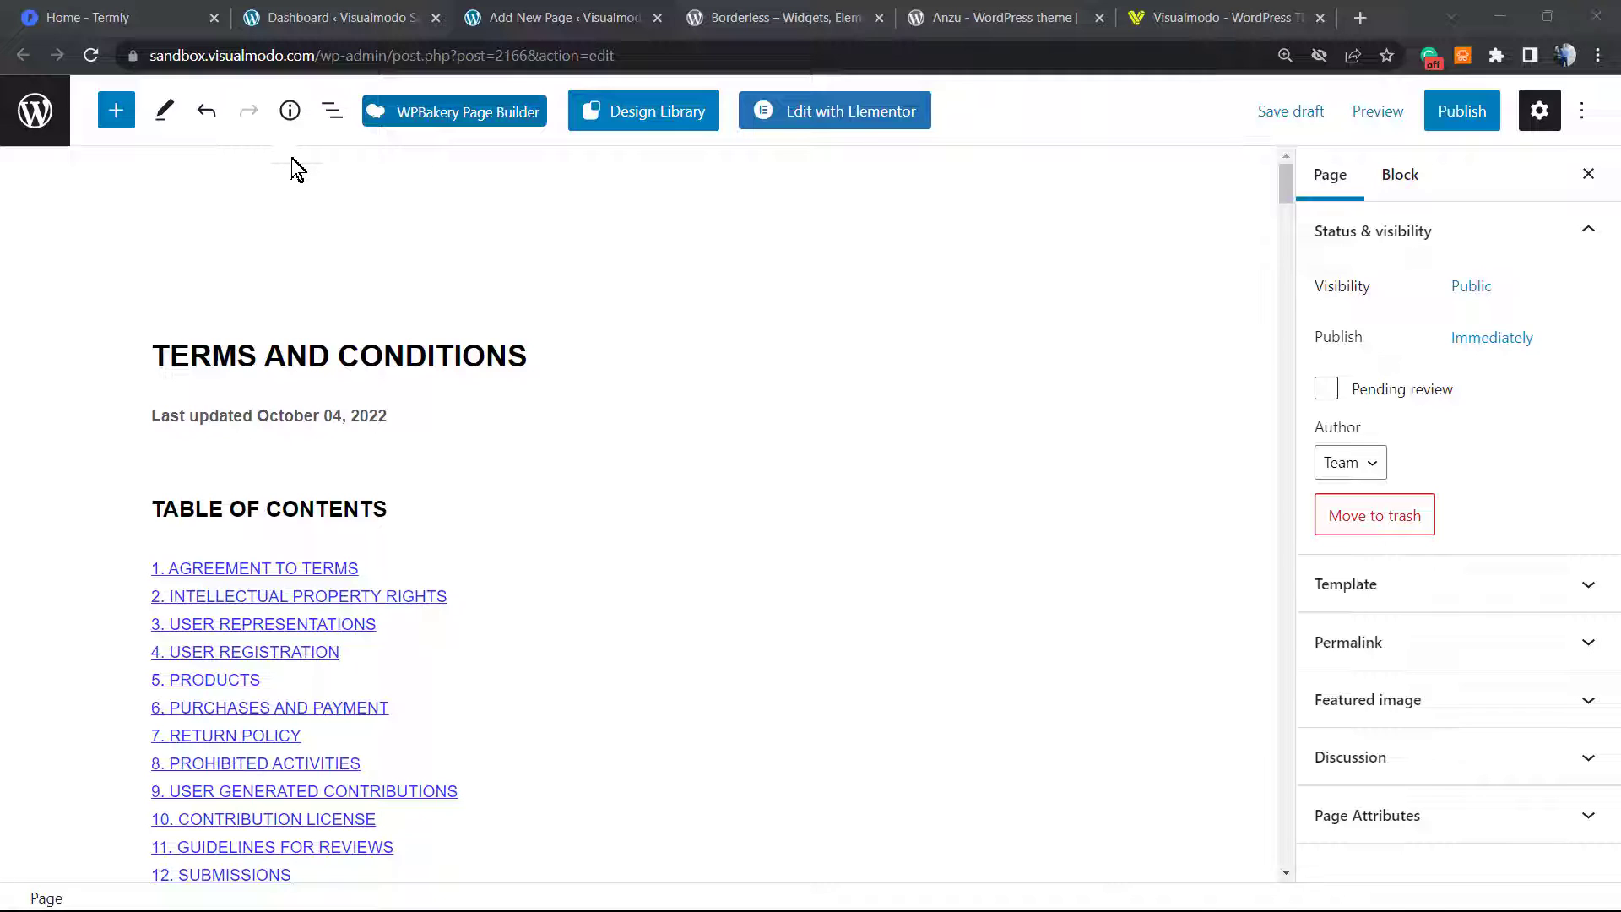
Step: In the Termly tab, go to Products > Terms and Conditions Generator and review its intro
left_click(171, 15)
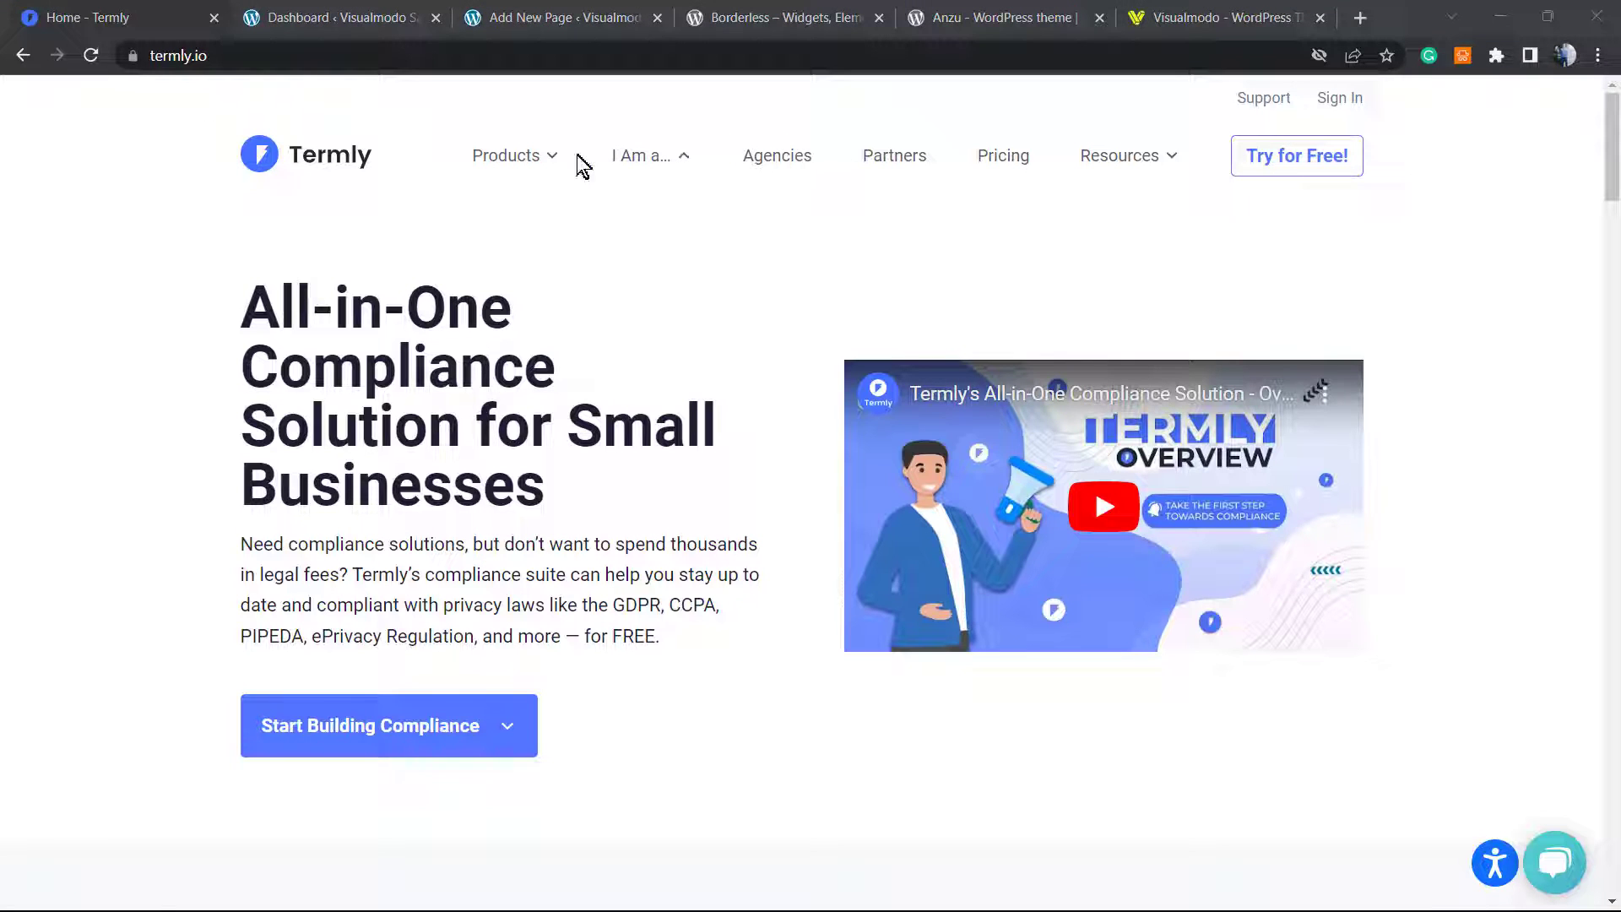
mouse_move(529, 166)
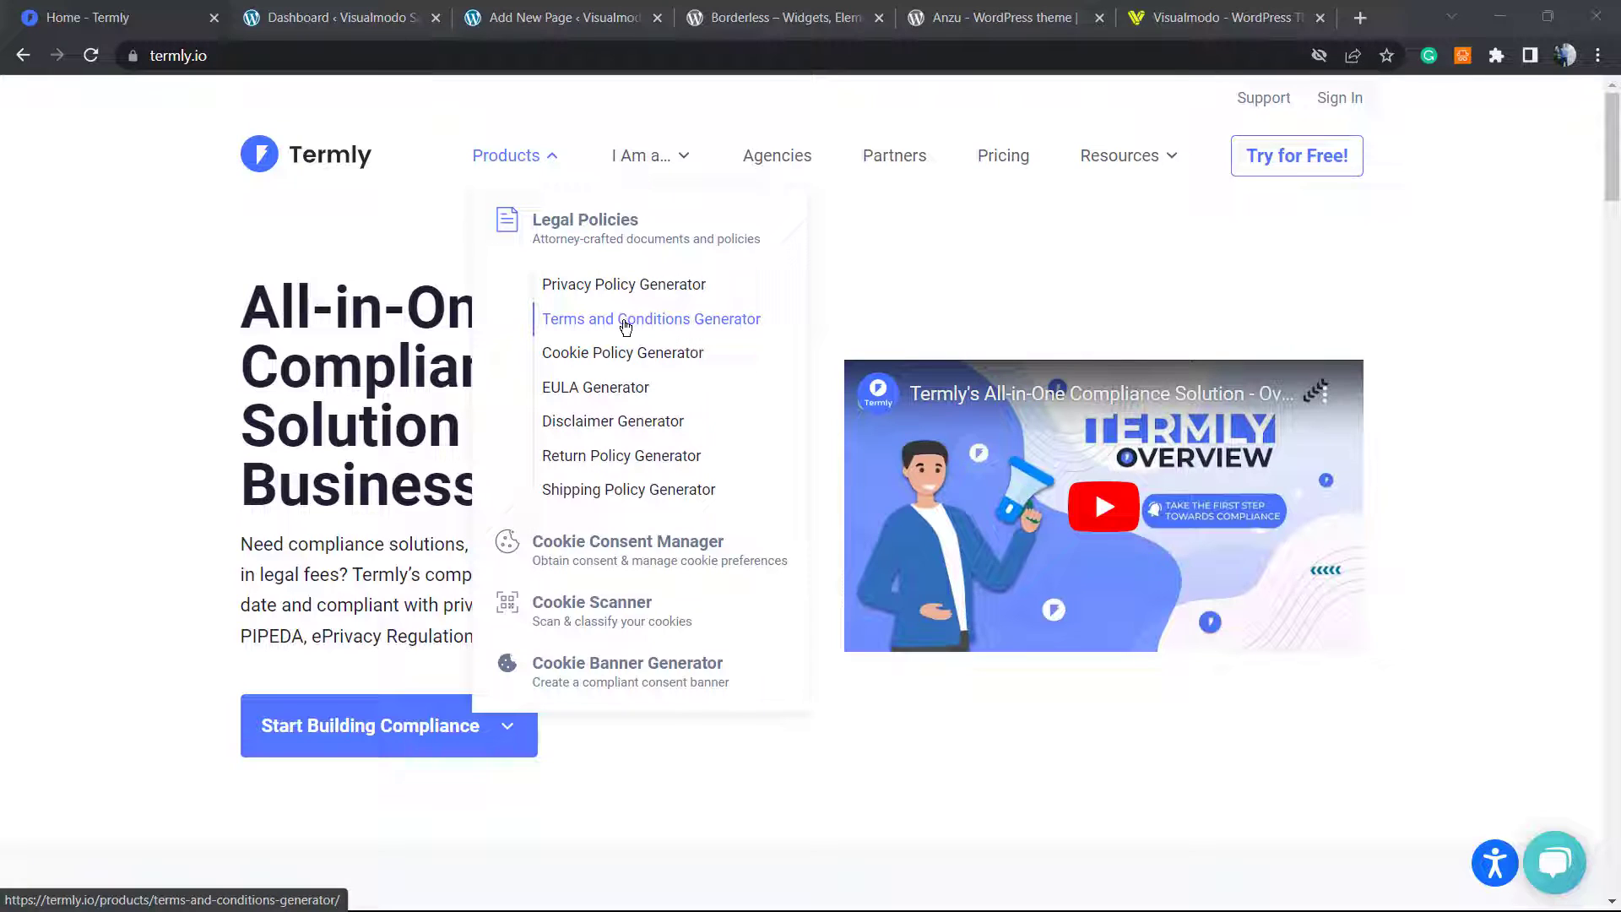
left_click(674, 322)
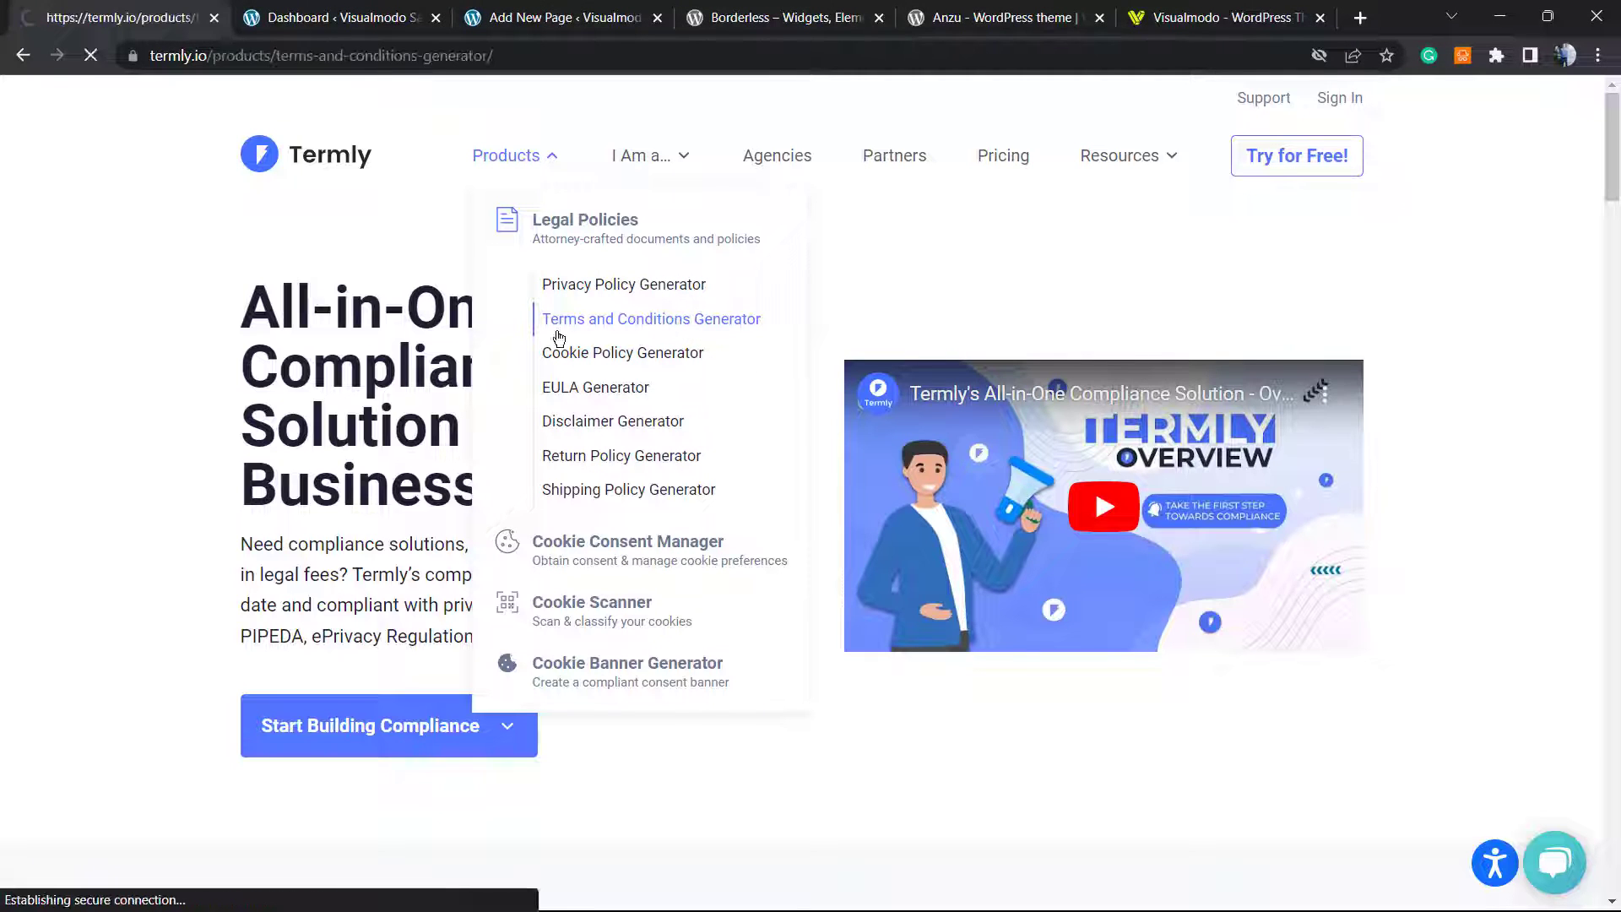
scroll(557, 325, "down", 1)
scroll(569, 340, "up", 1)
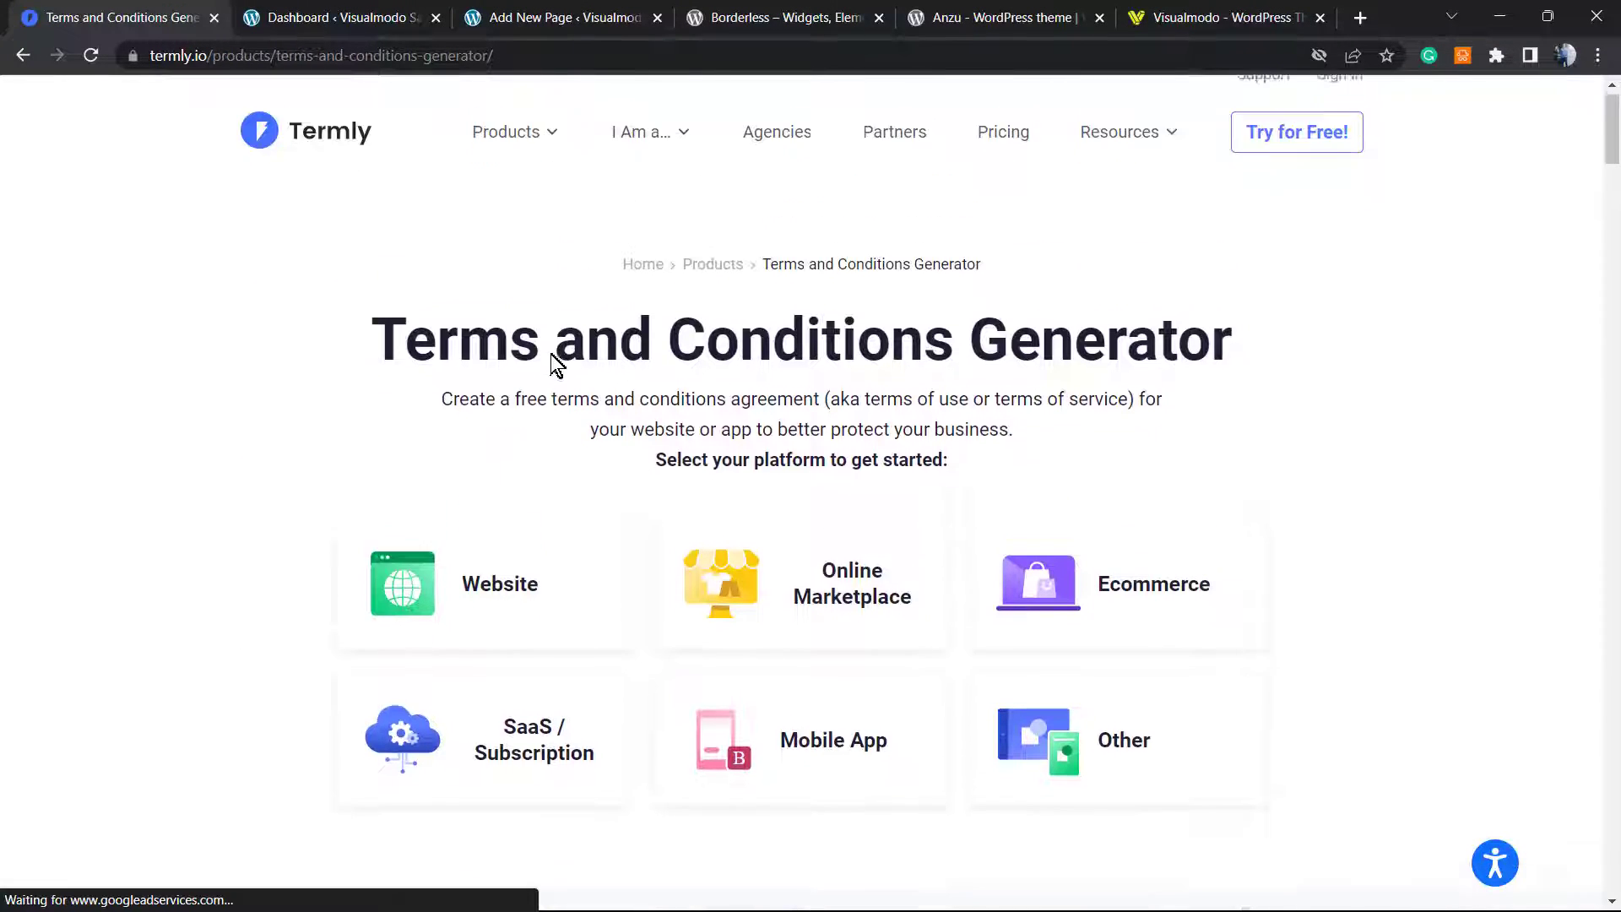
triple_click(659, 422)
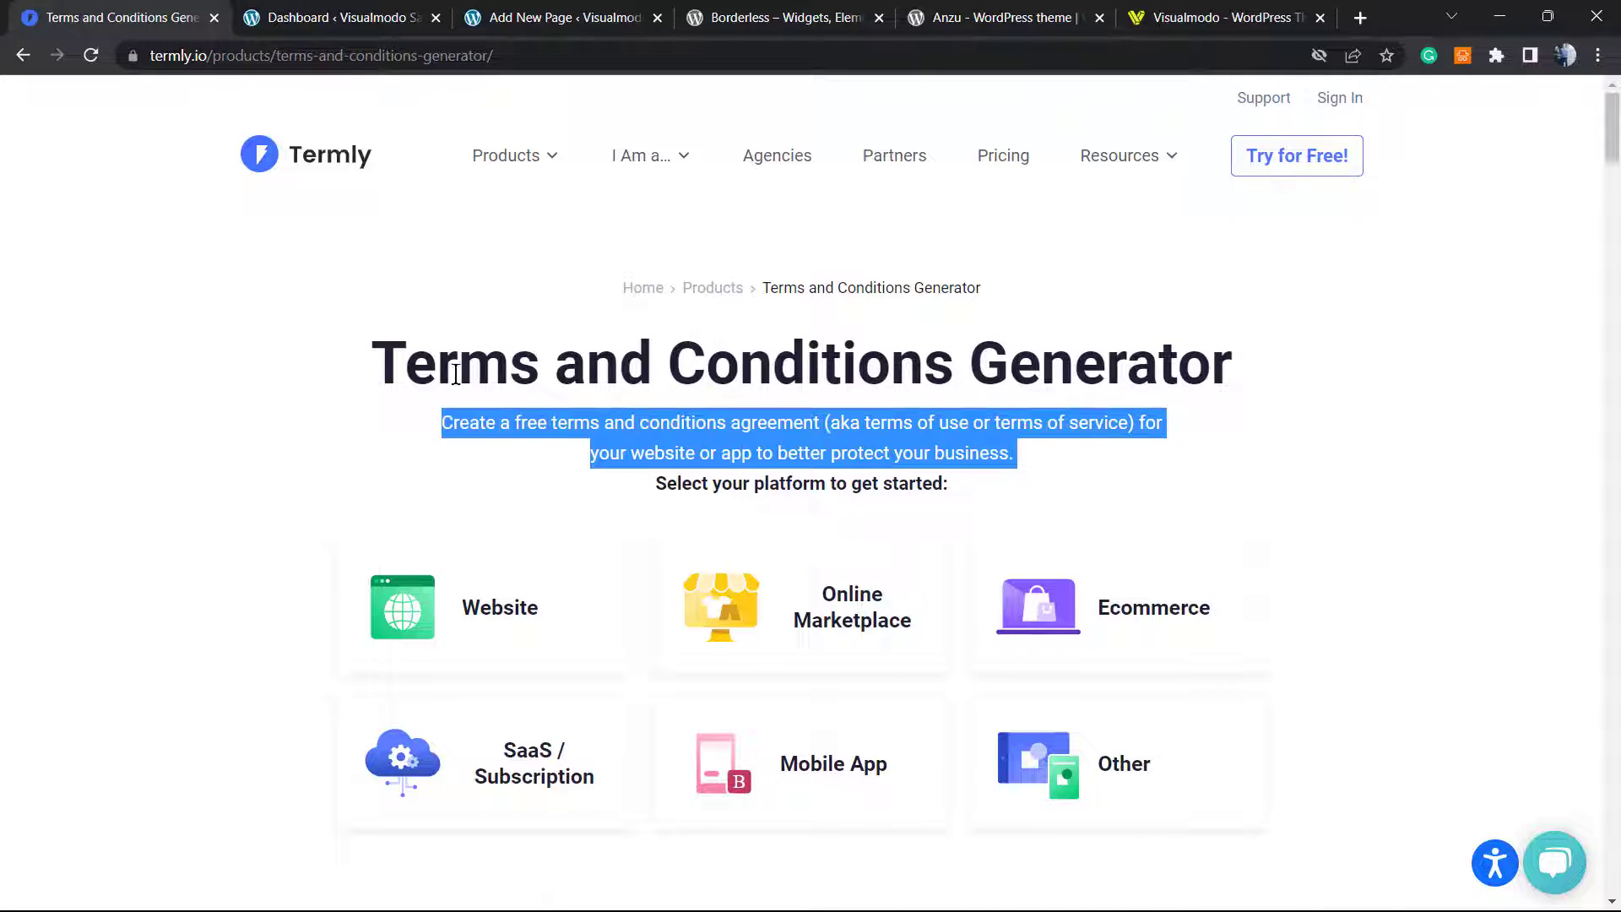
triple_click(570, 368)
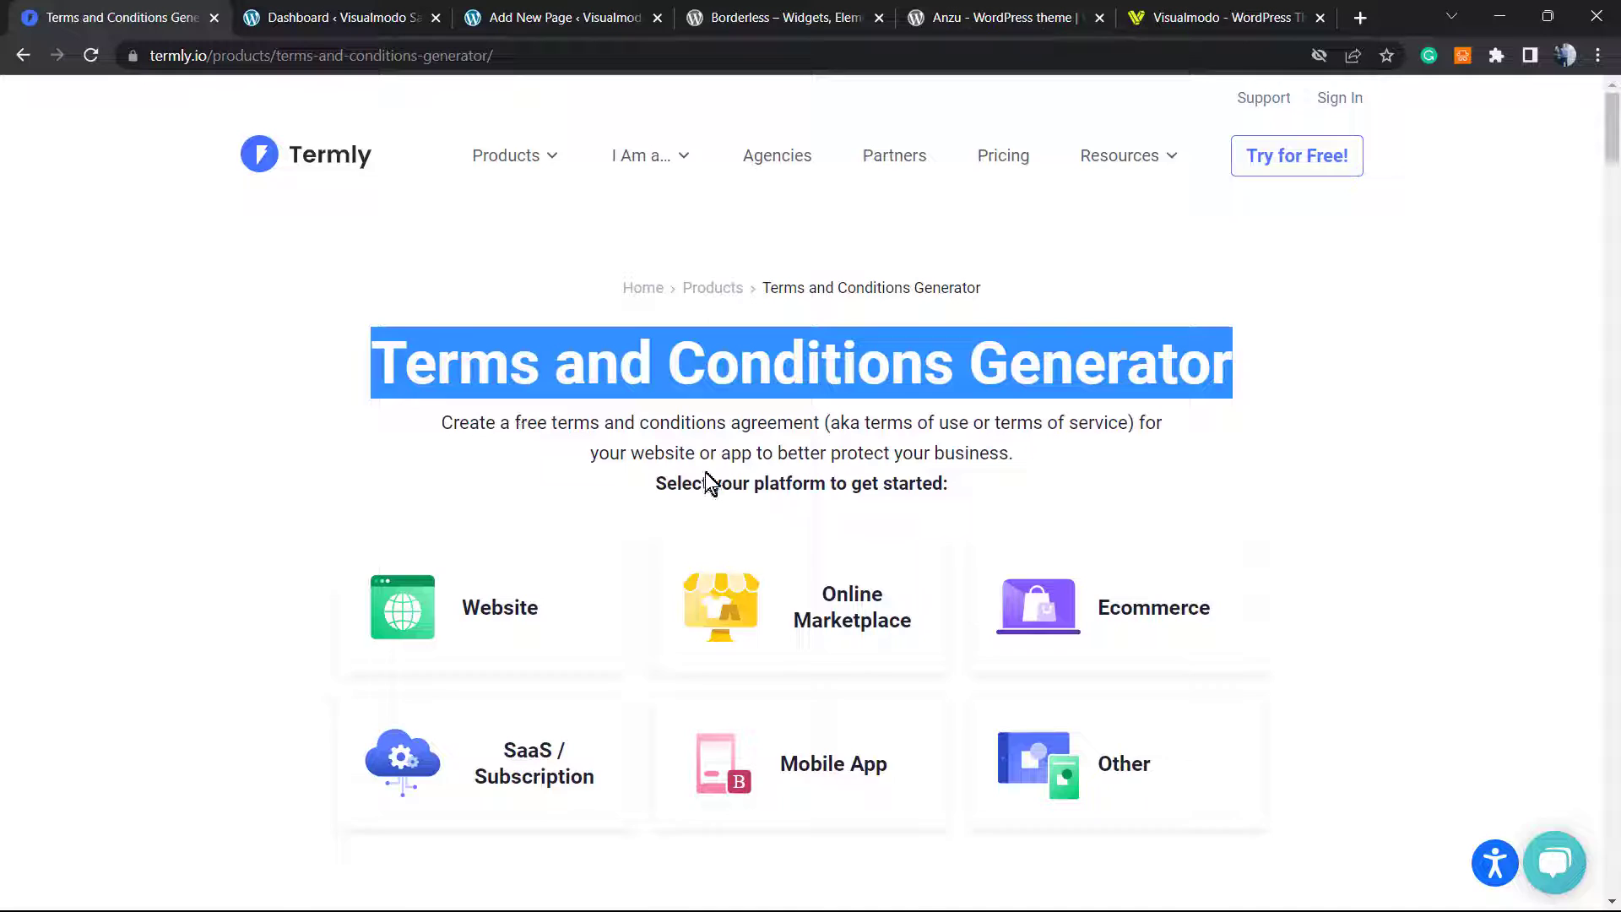
scroll(604, 481, "down", 2)
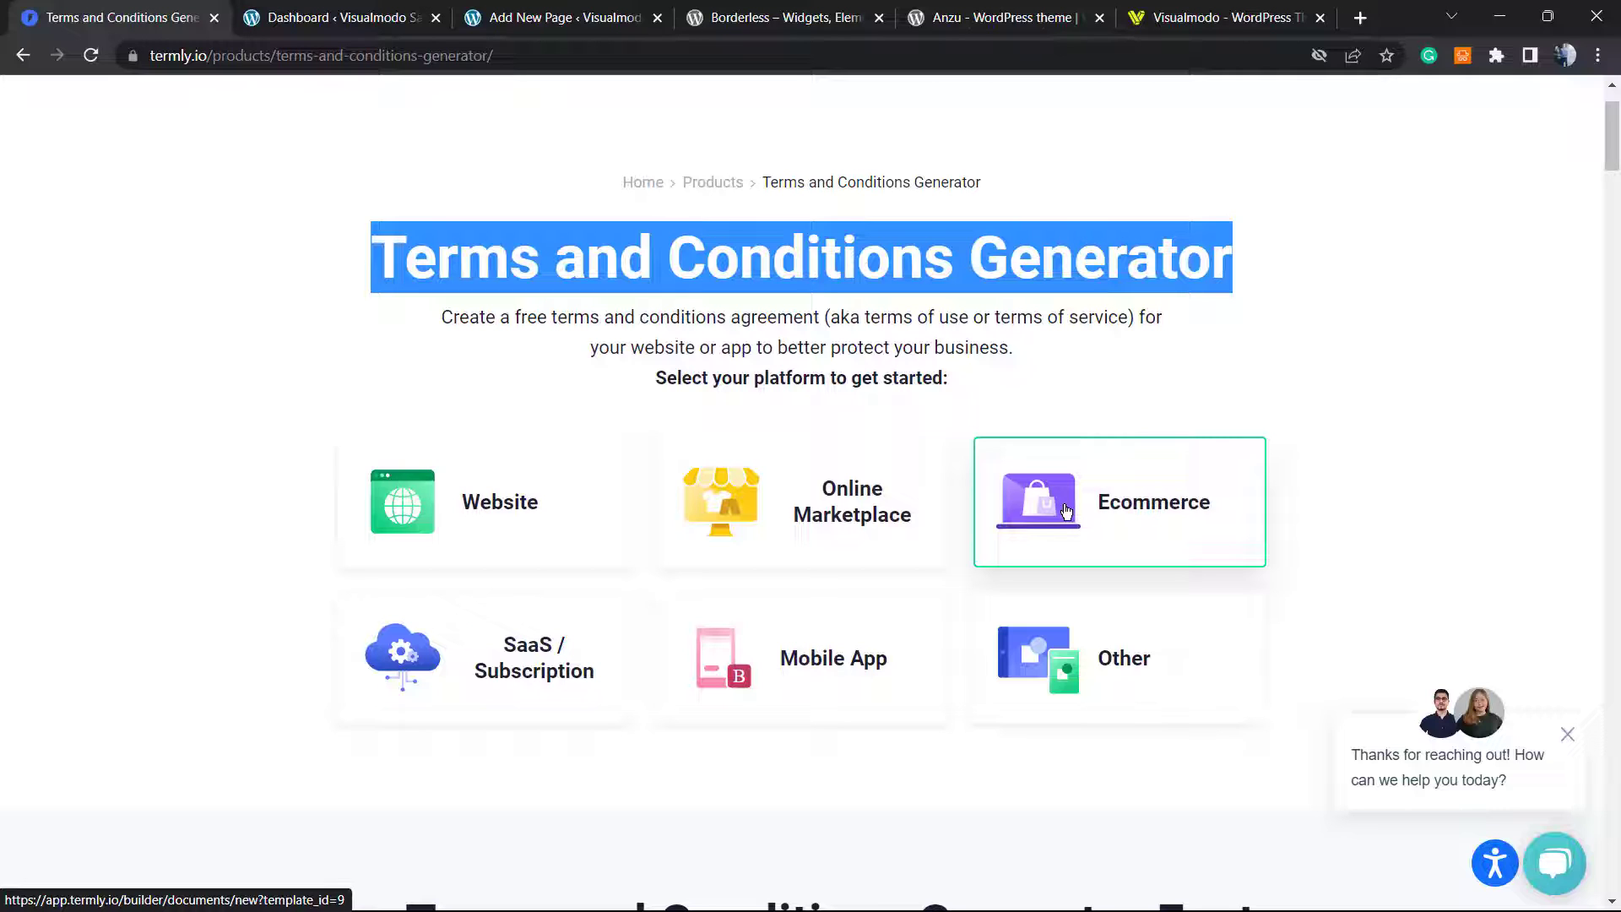
Step: Start an Ecommerce terms document, answering No for EU/UK users and Yes for US users
left_click(1066, 511)
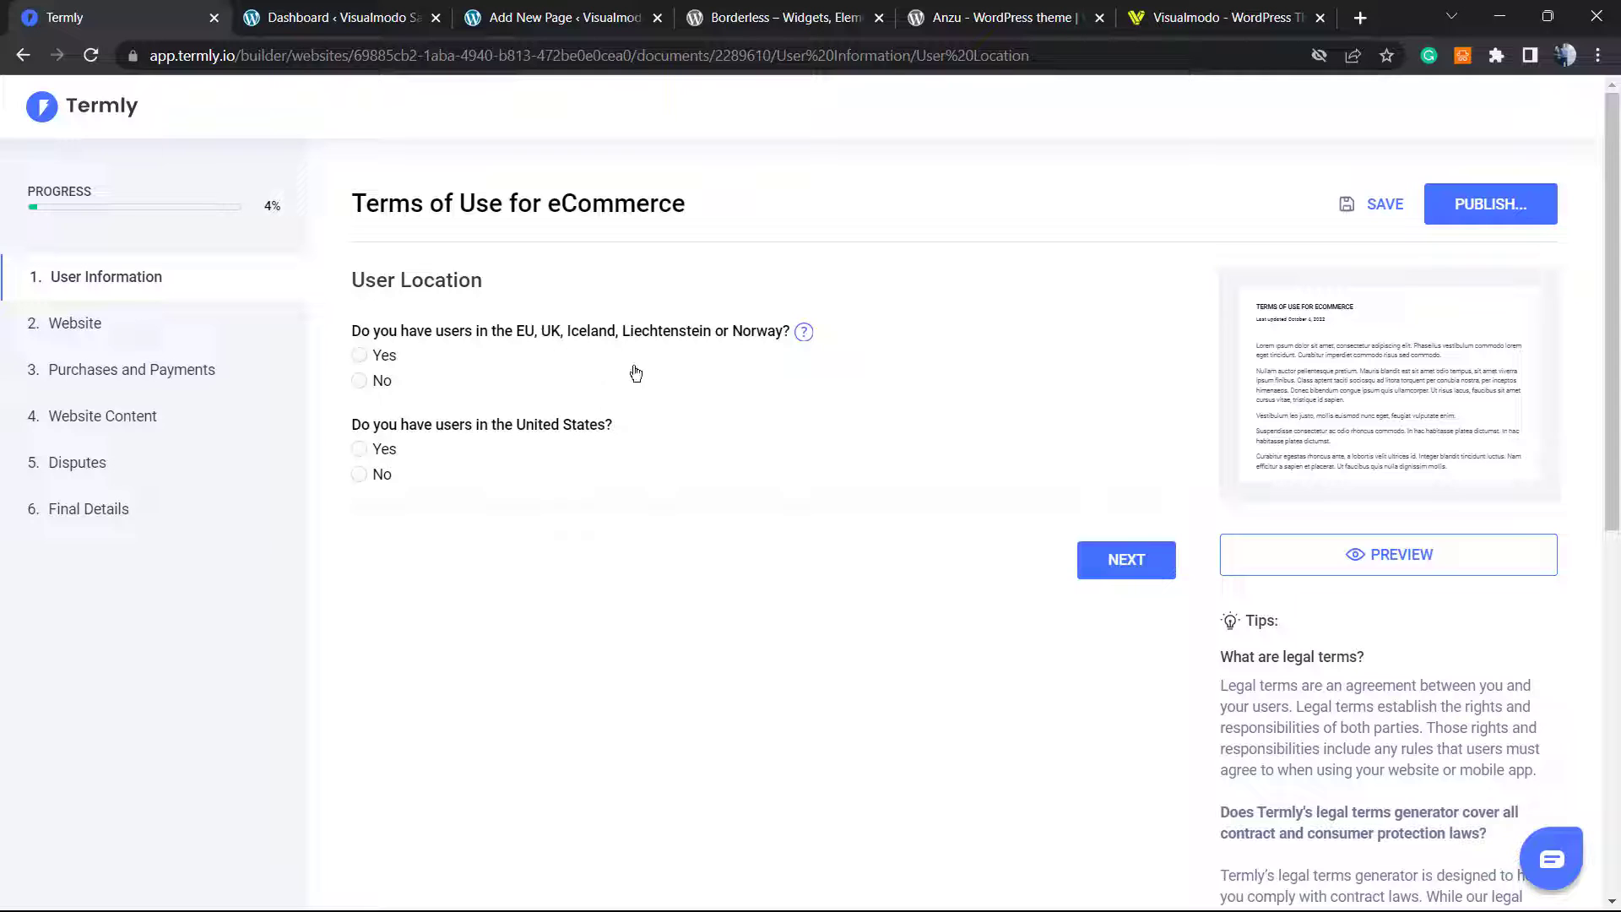
left_click(380, 383)
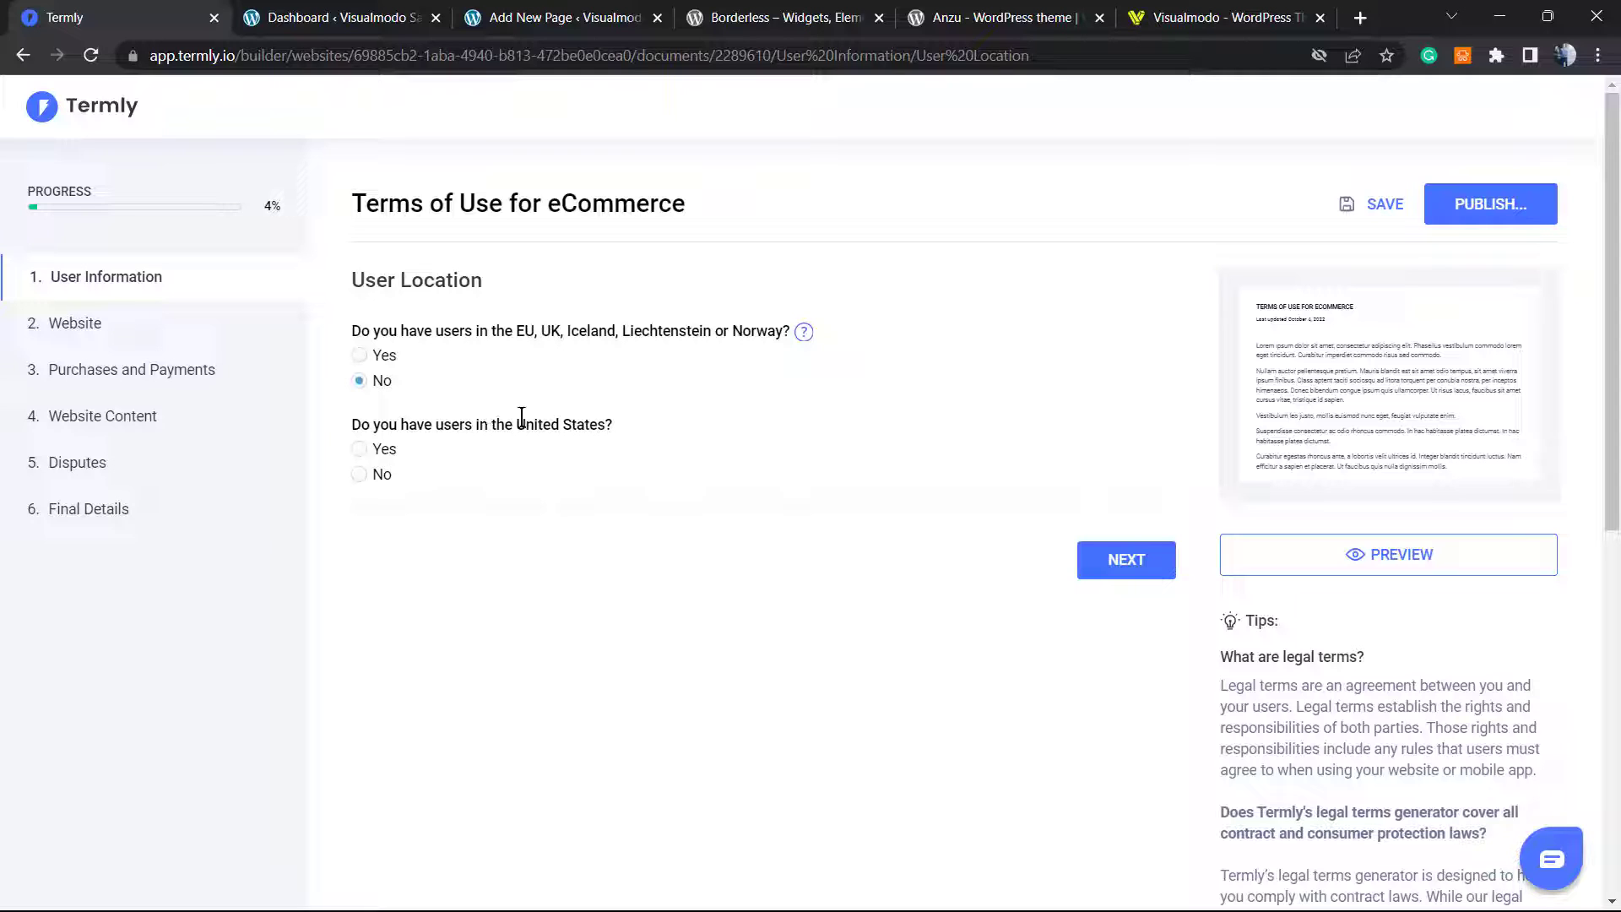
left_click(380, 448)
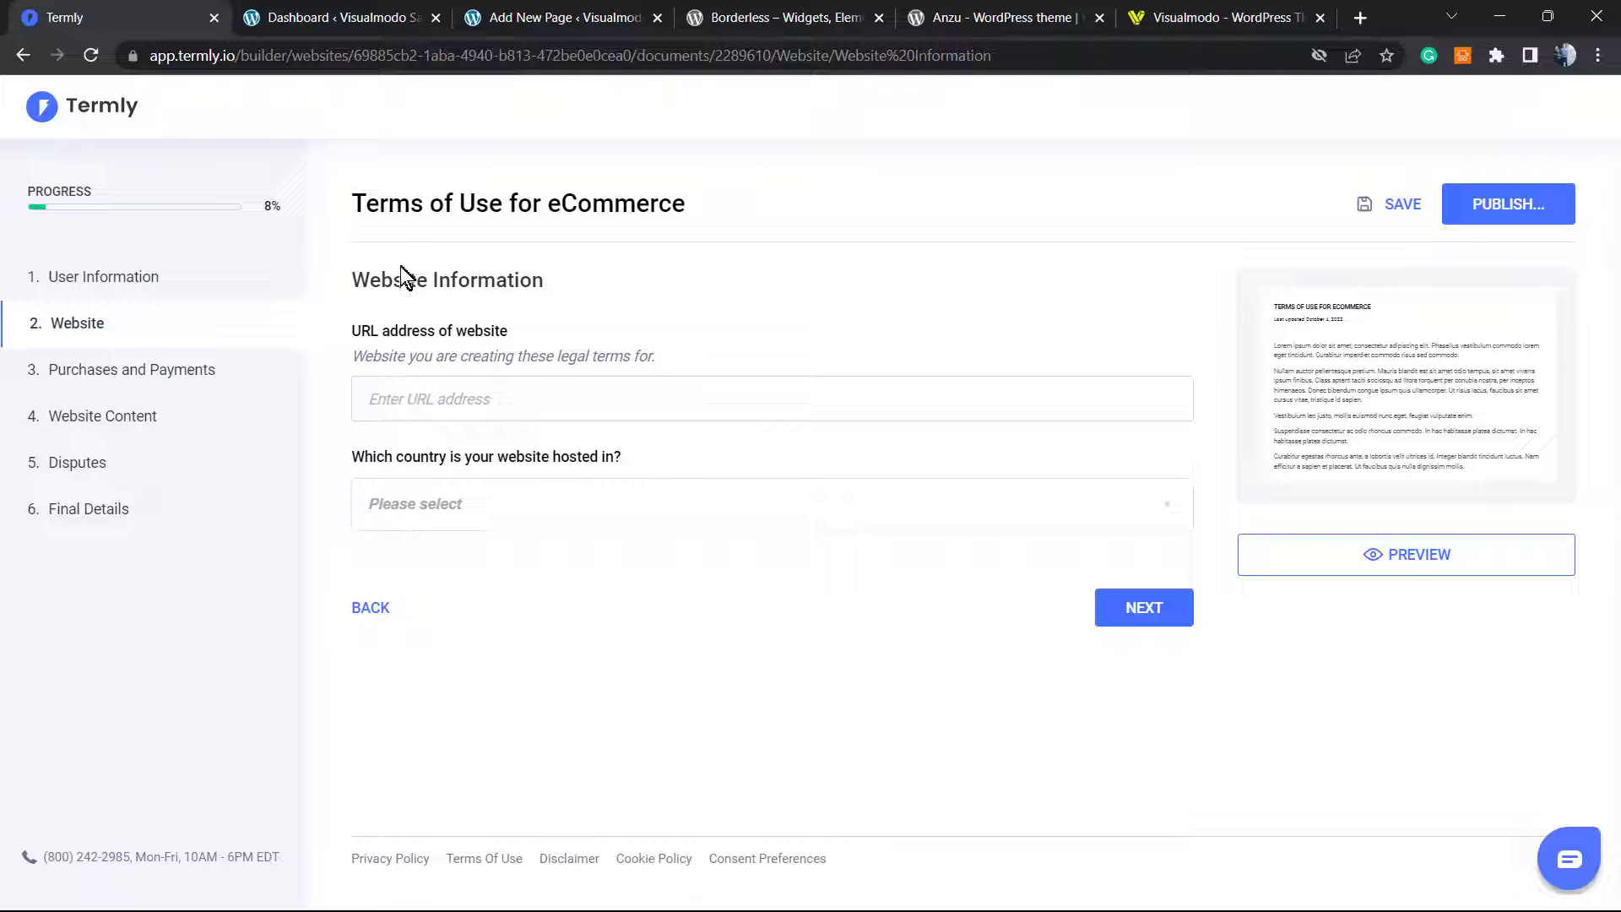
left_click(540, 13)
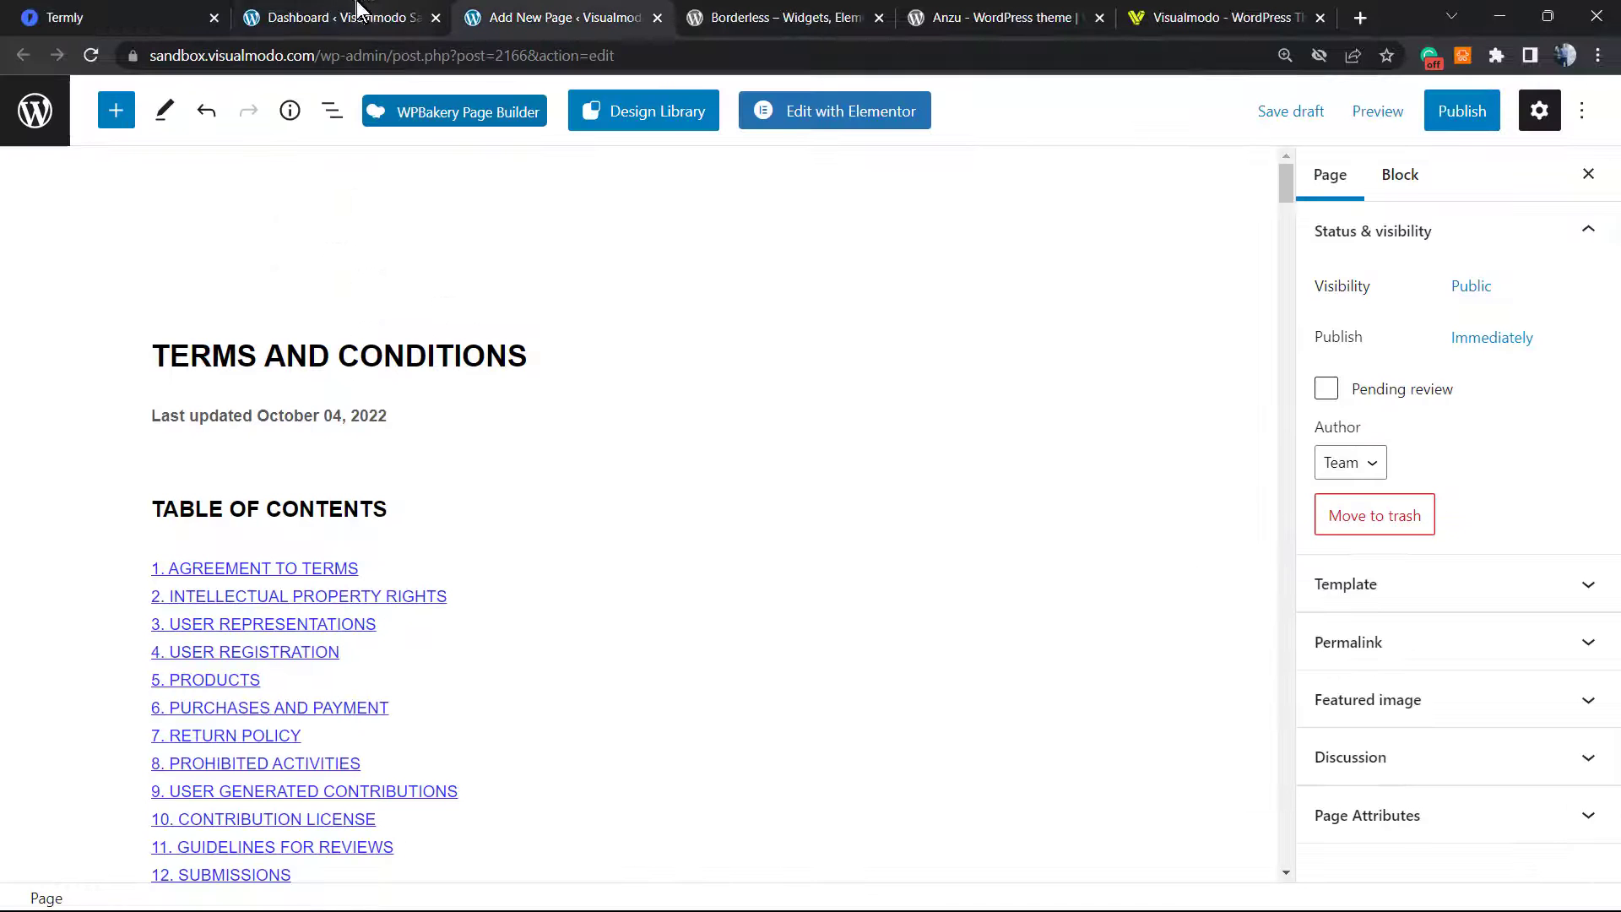
left_click(363, 13)
left_click(540, 12)
left_click(413, 58)
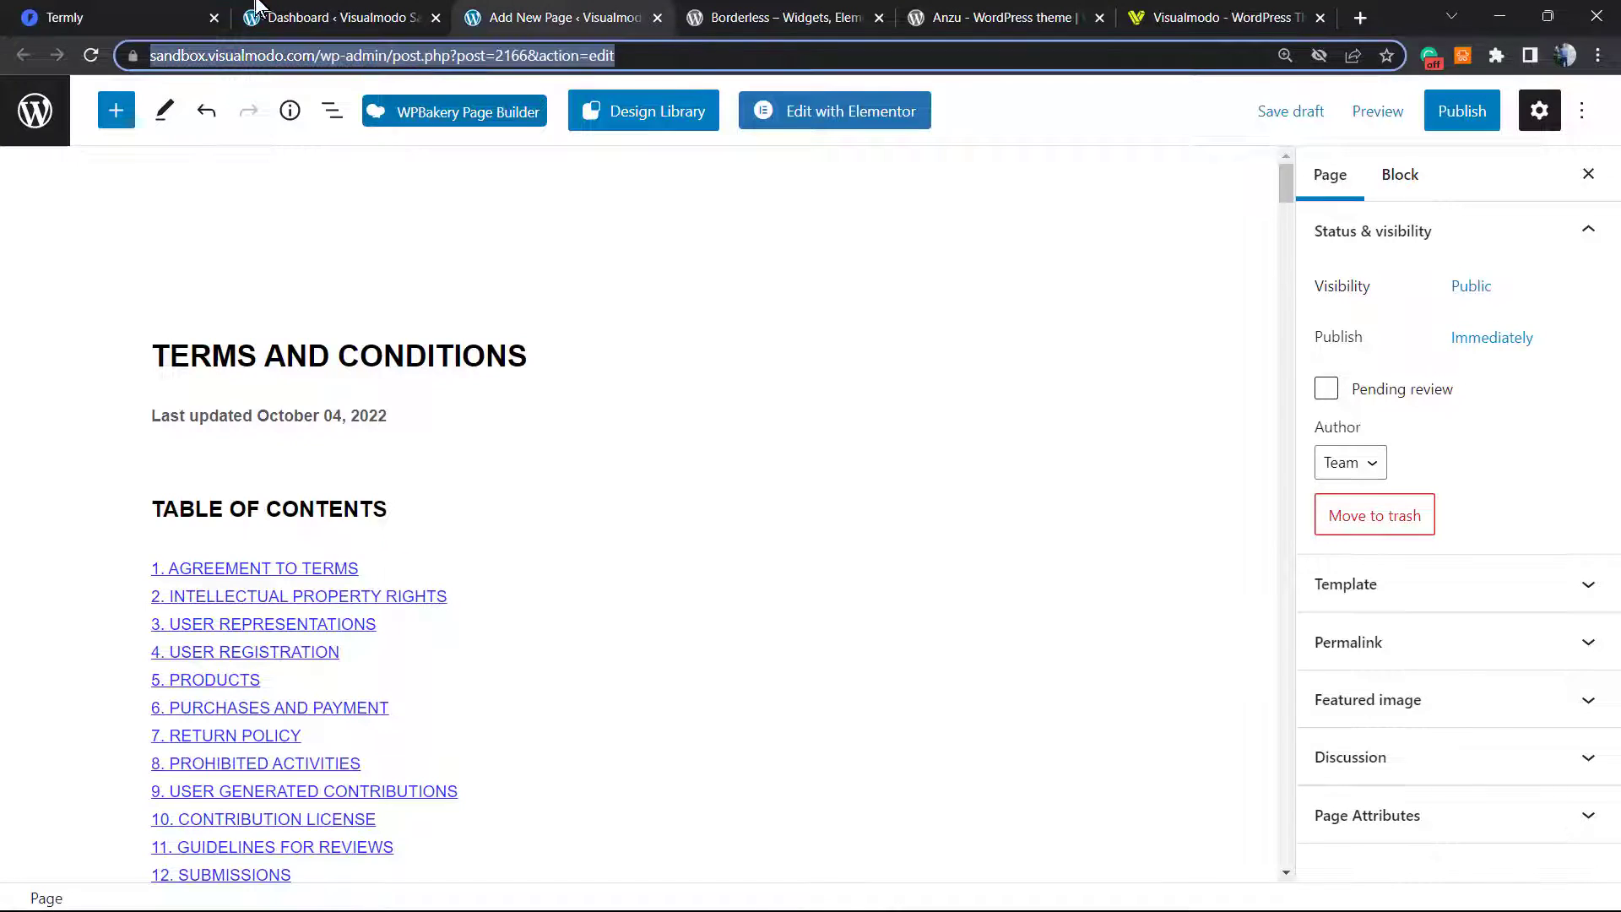
key("ctrl+c")
left_click(127, 17)
left_click(500, 393)
key("ctrl+v")
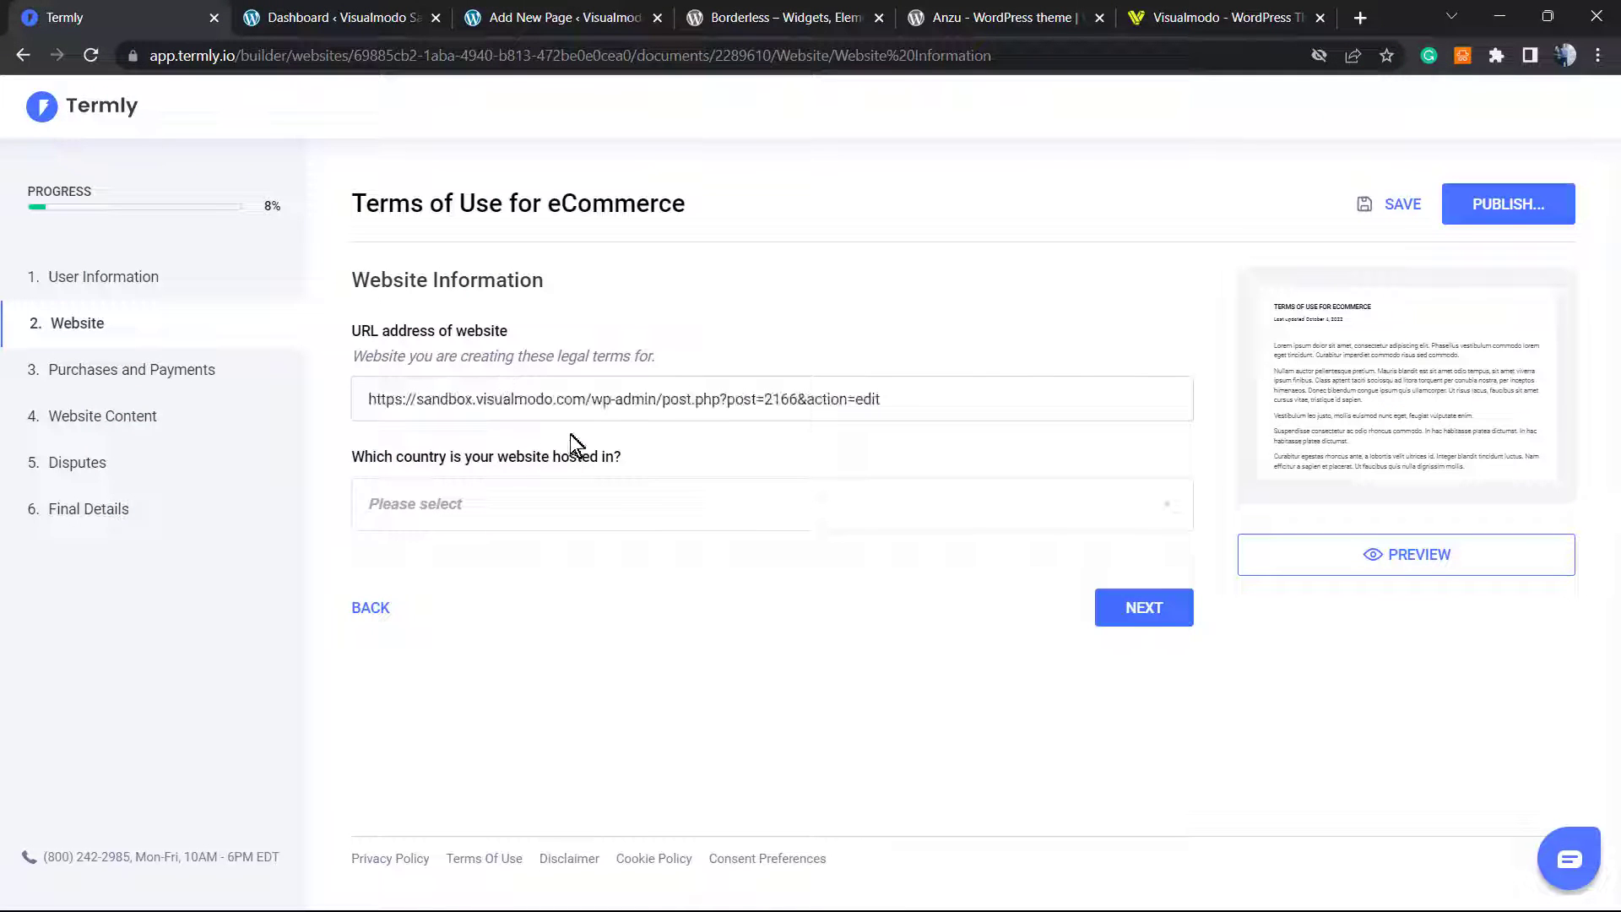
left_click_drag(600, 406, 944, 426)
key("BackSpace")
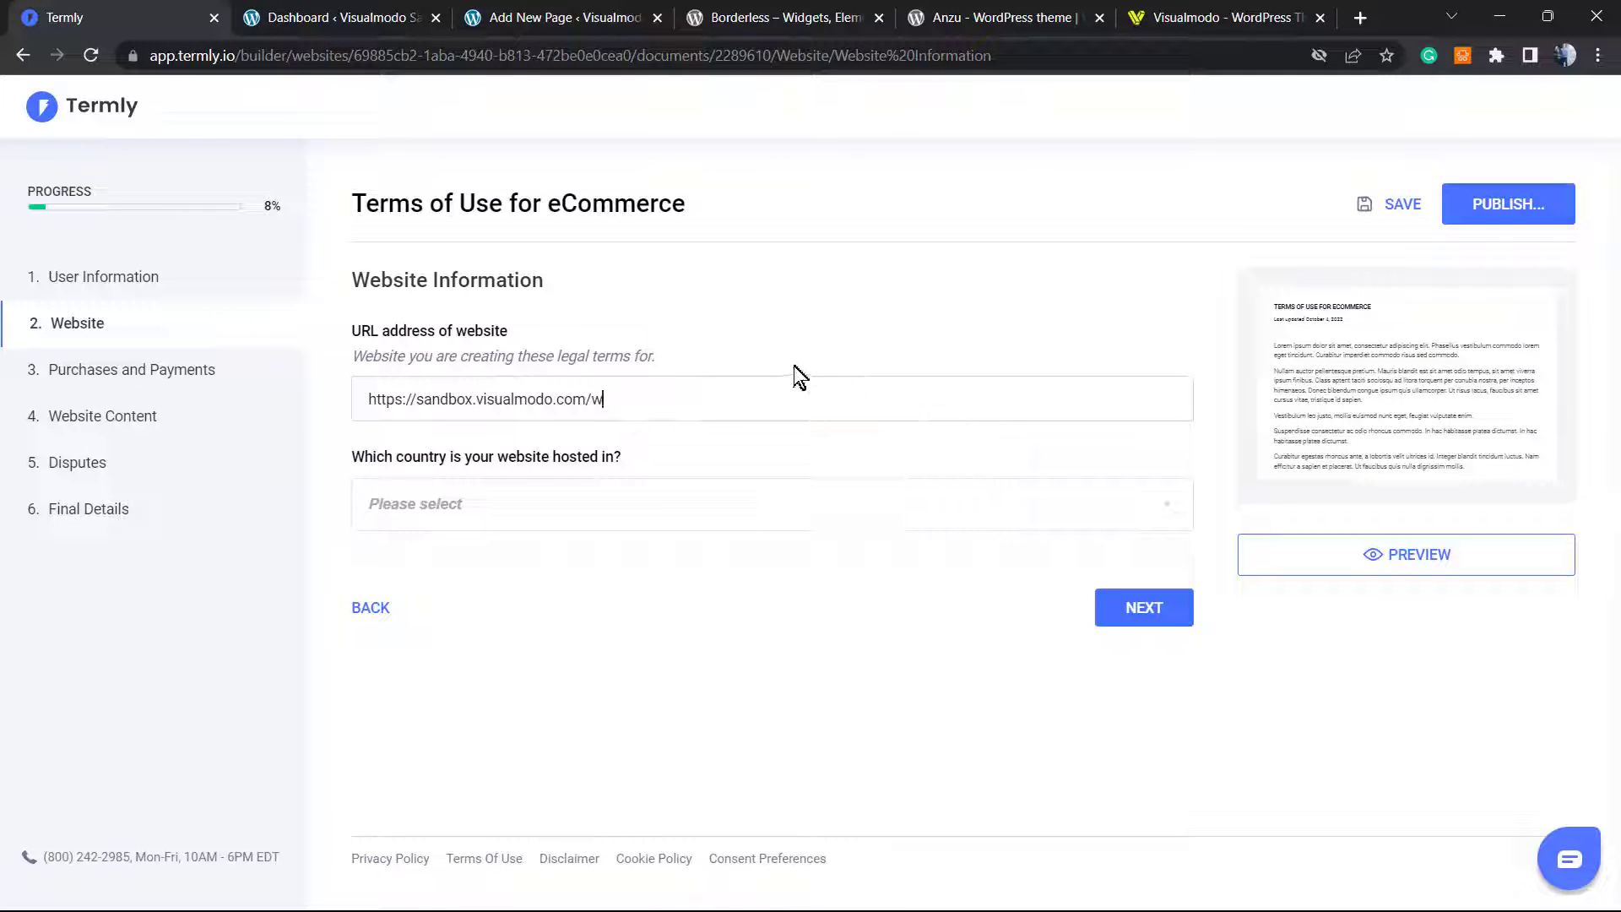
Step: Set the hosting country to Brazil and advance to the User Age question
left_click(473, 508)
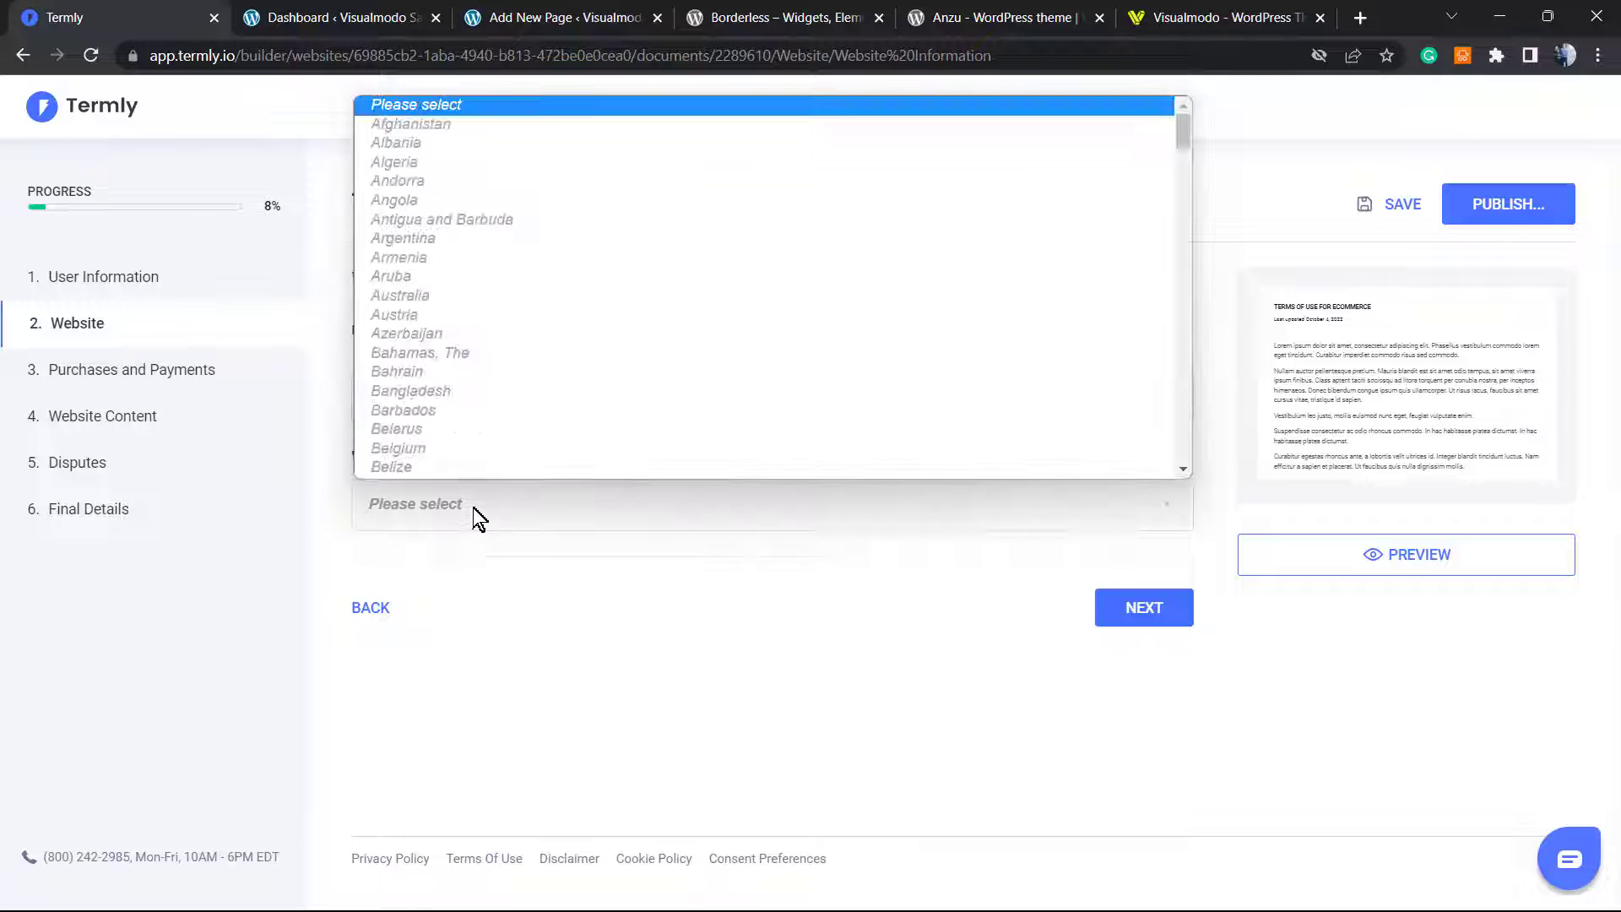
scroll(524, 355, "down", 5)
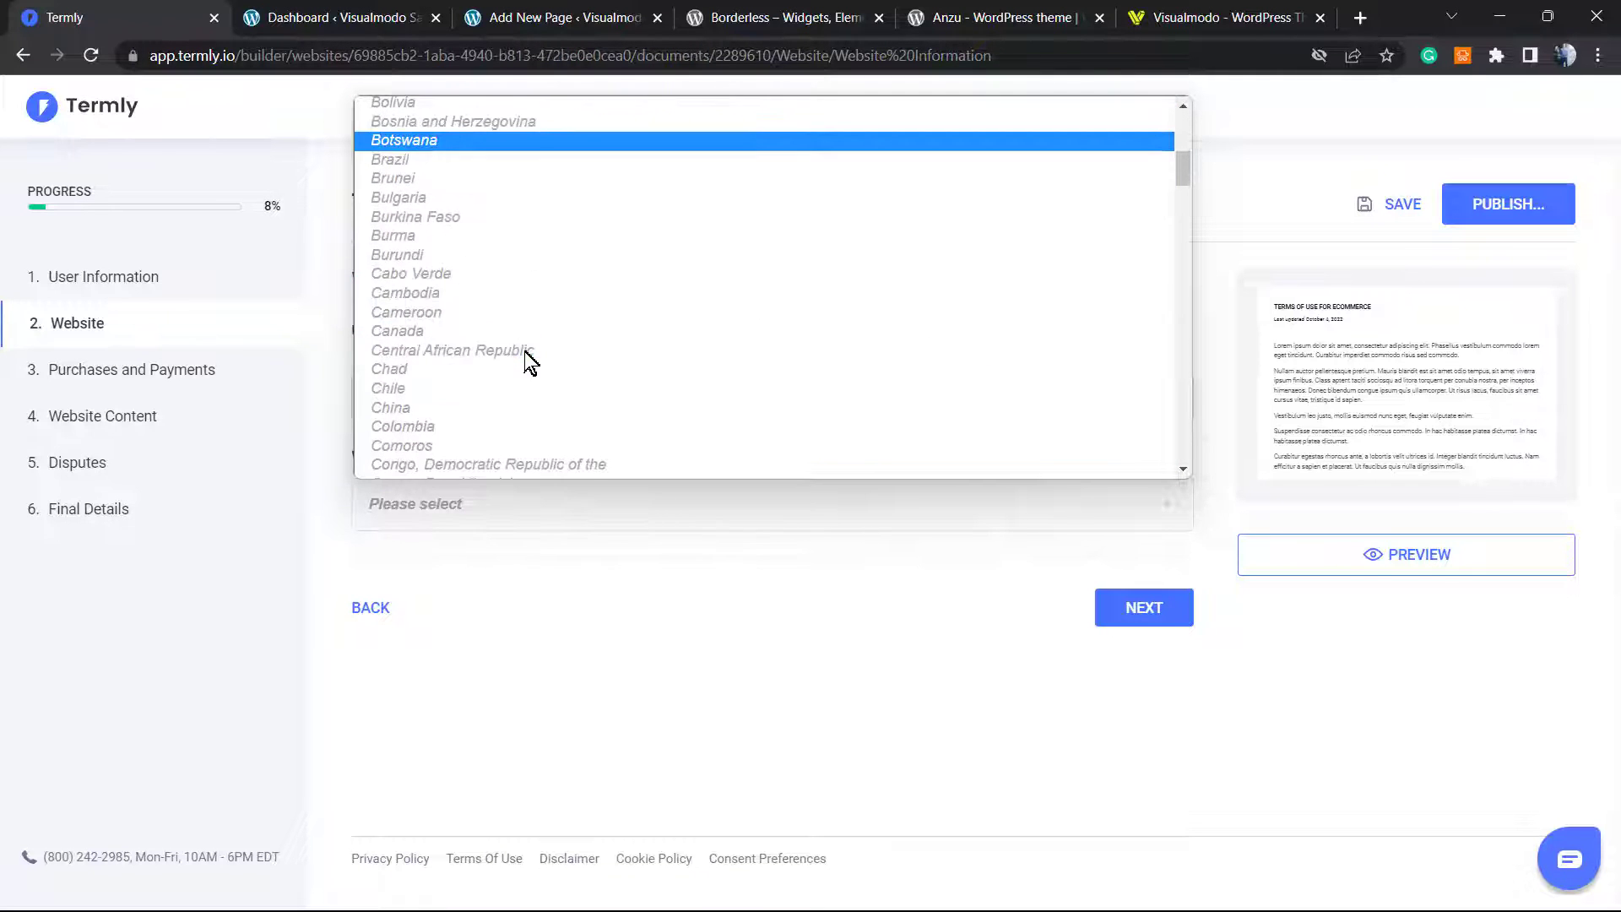
left_click(464, 159)
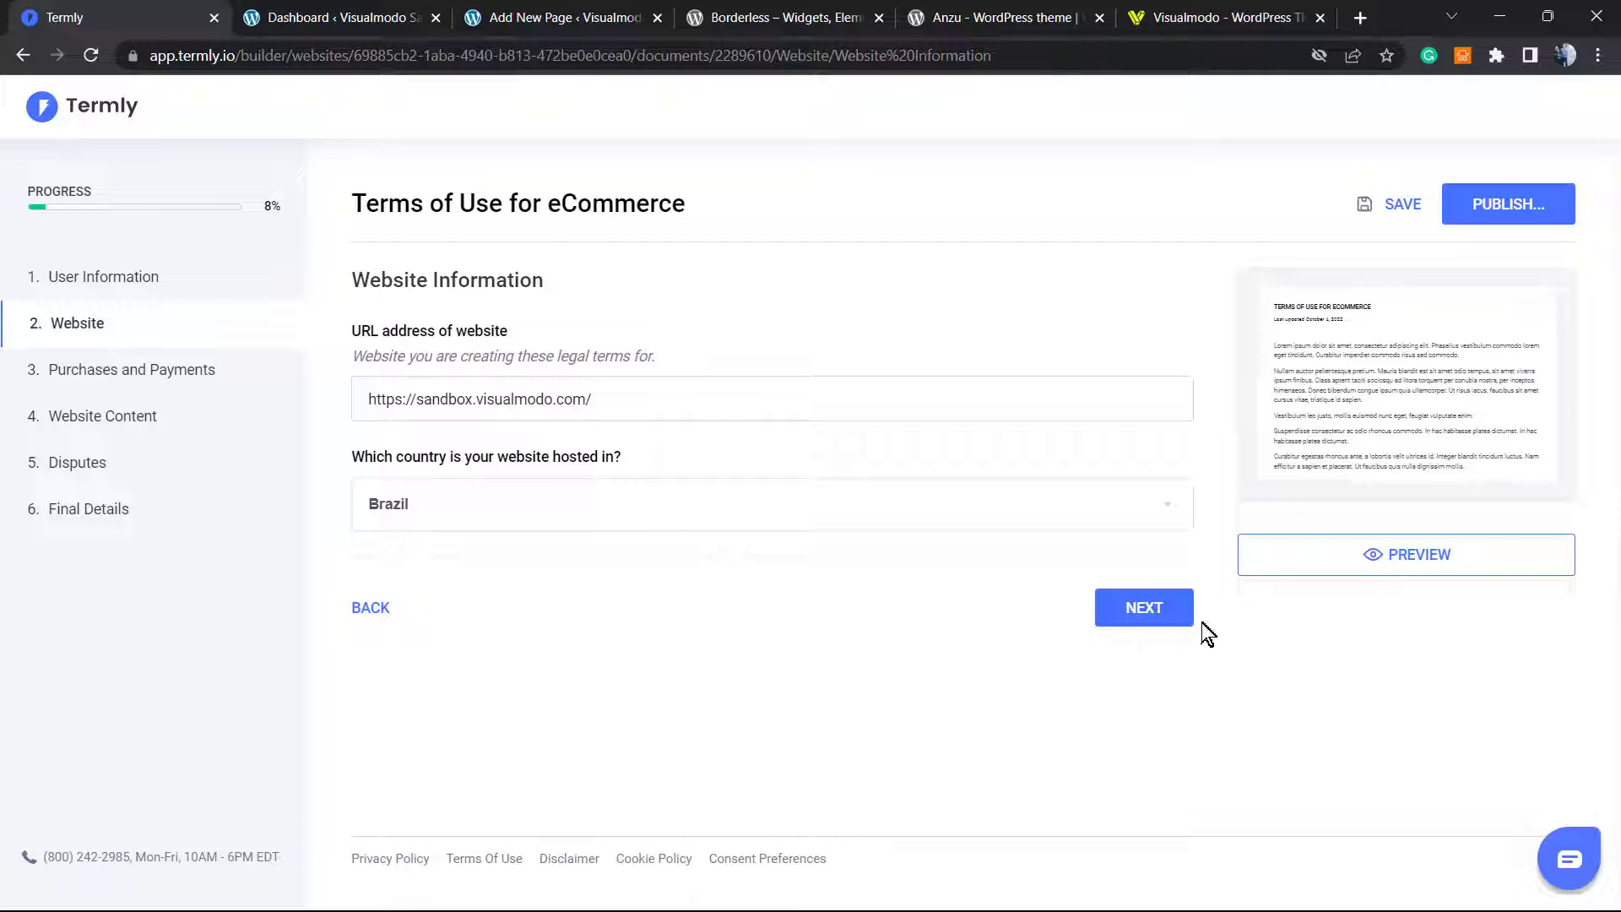
left_click(1140, 608)
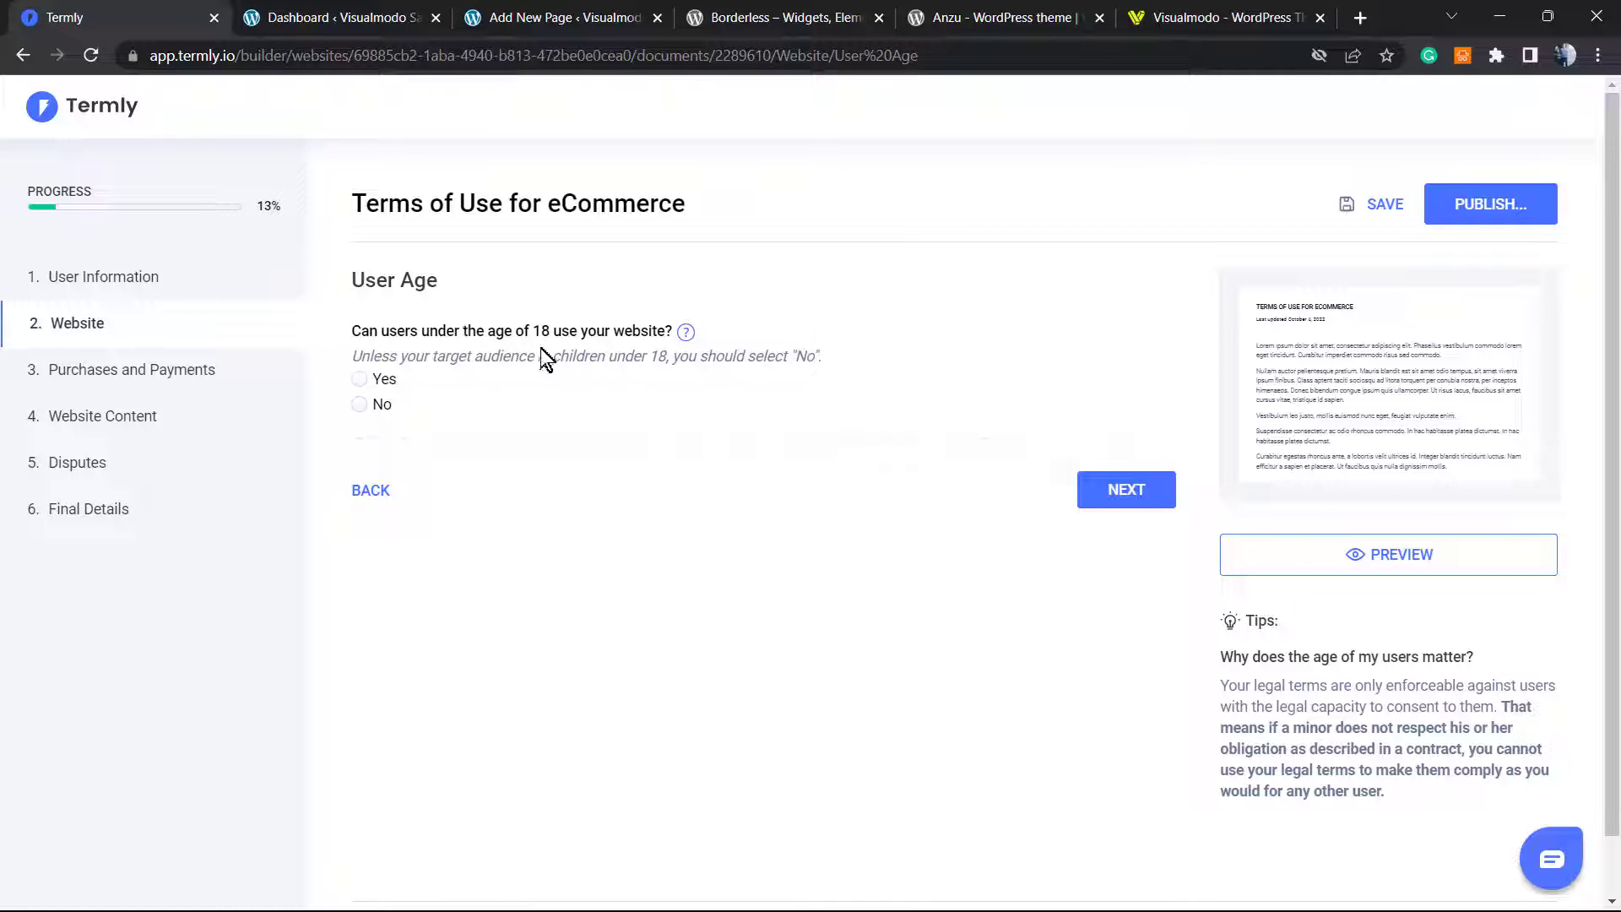
left_click_drag(380, 404, 350, 398)
Step: Answer No for under-18 users, keep accounts allowed, then No for social media linking and mobile app
left_click(370, 405)
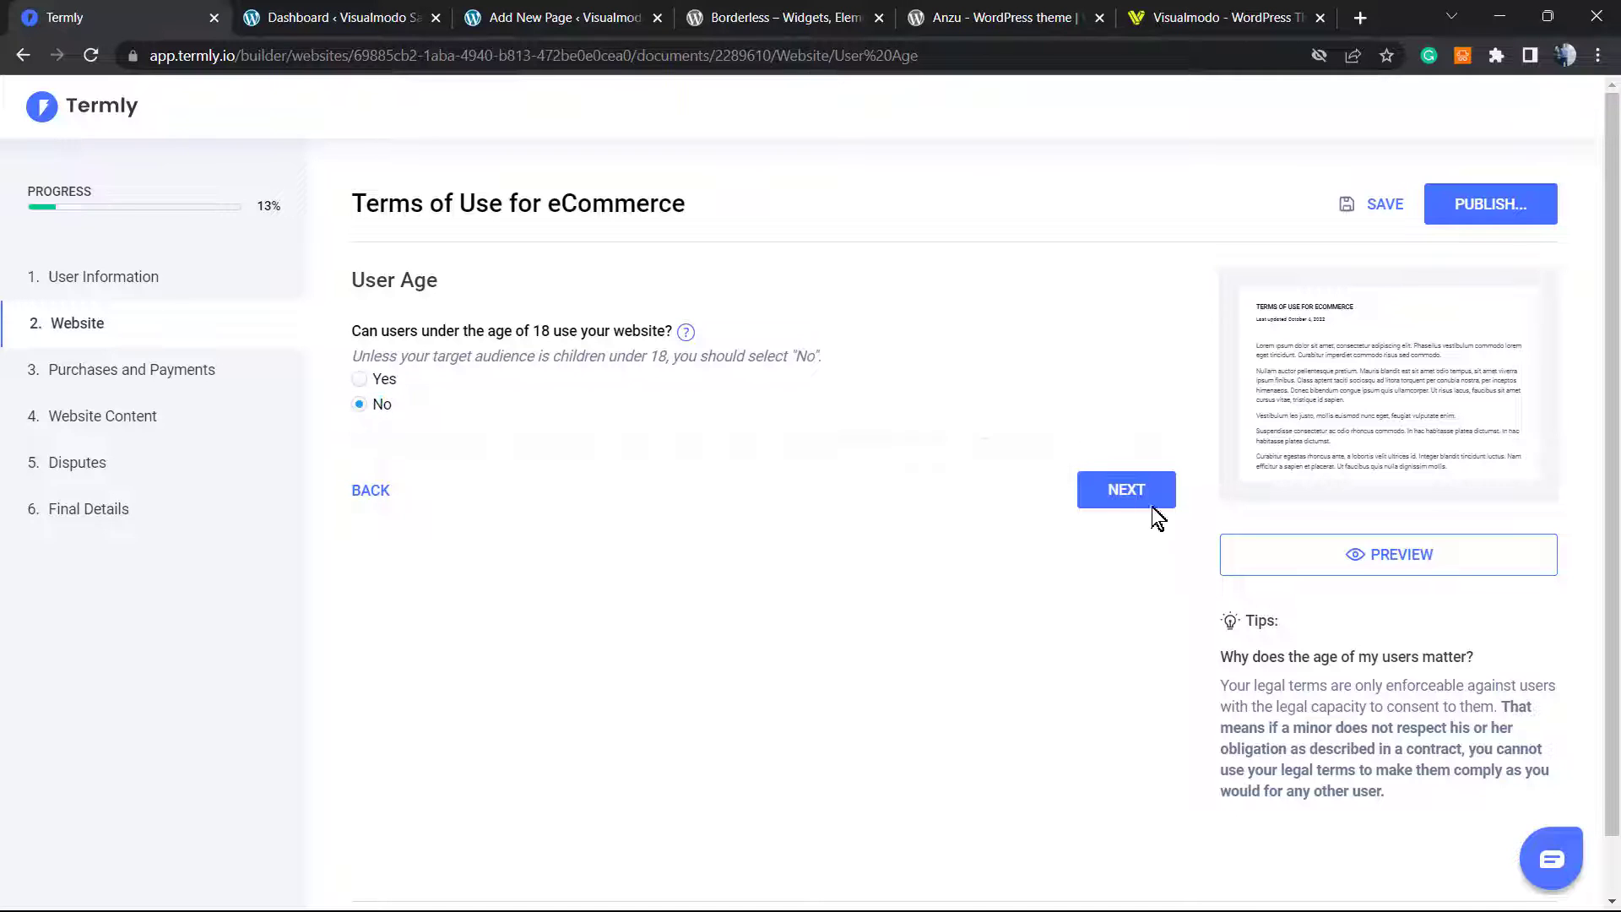
left_click(1055, 494)
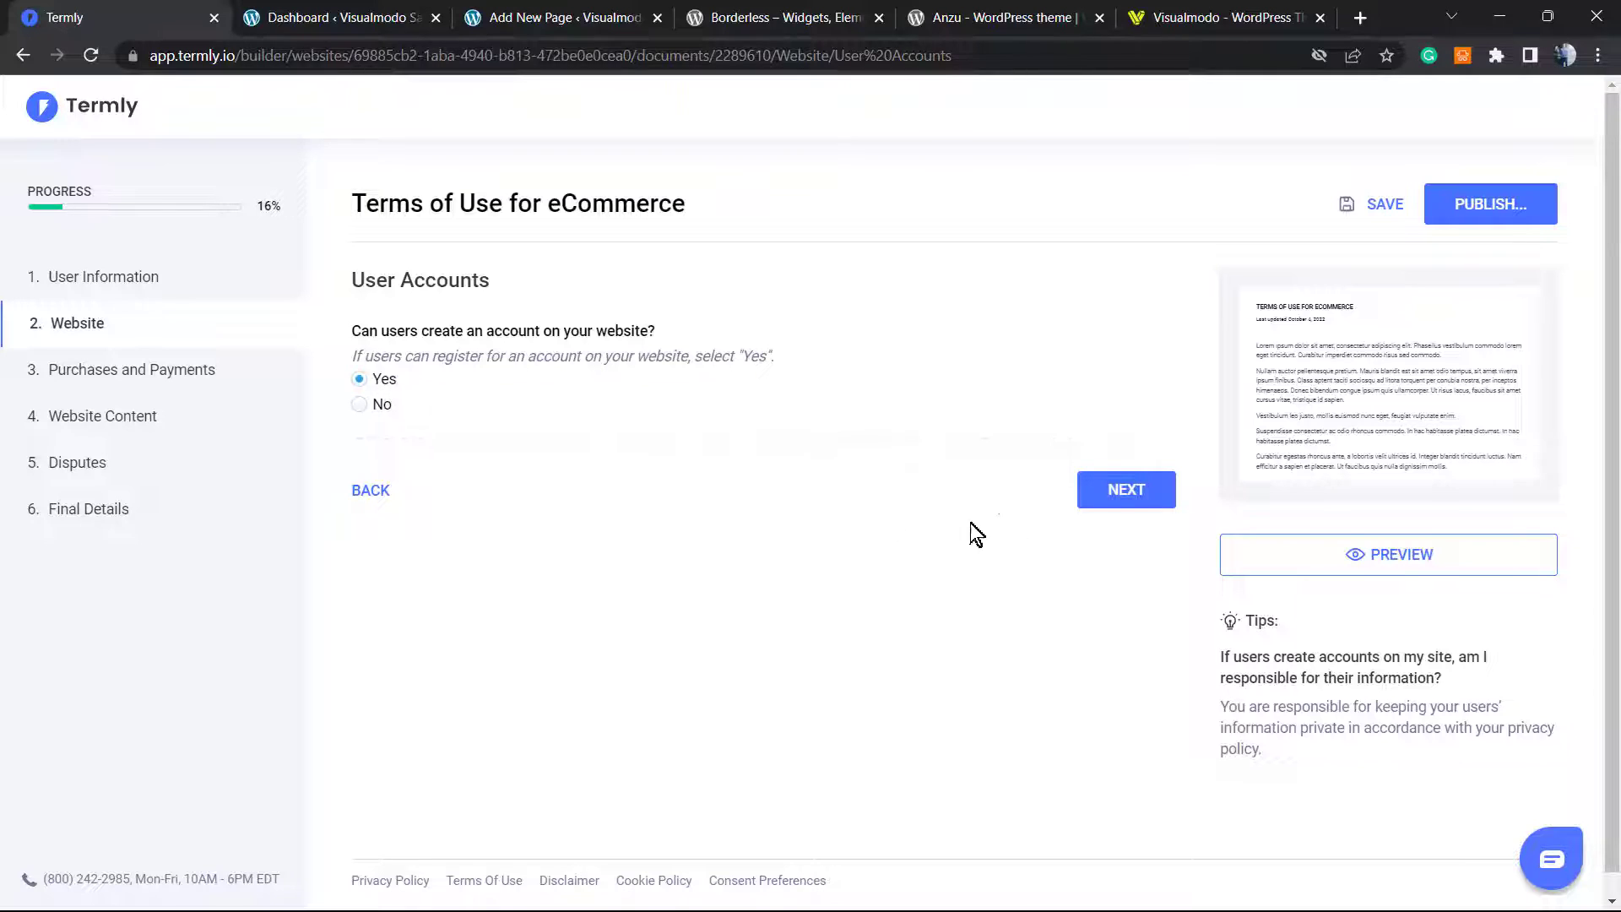
left_click(1116, 492)
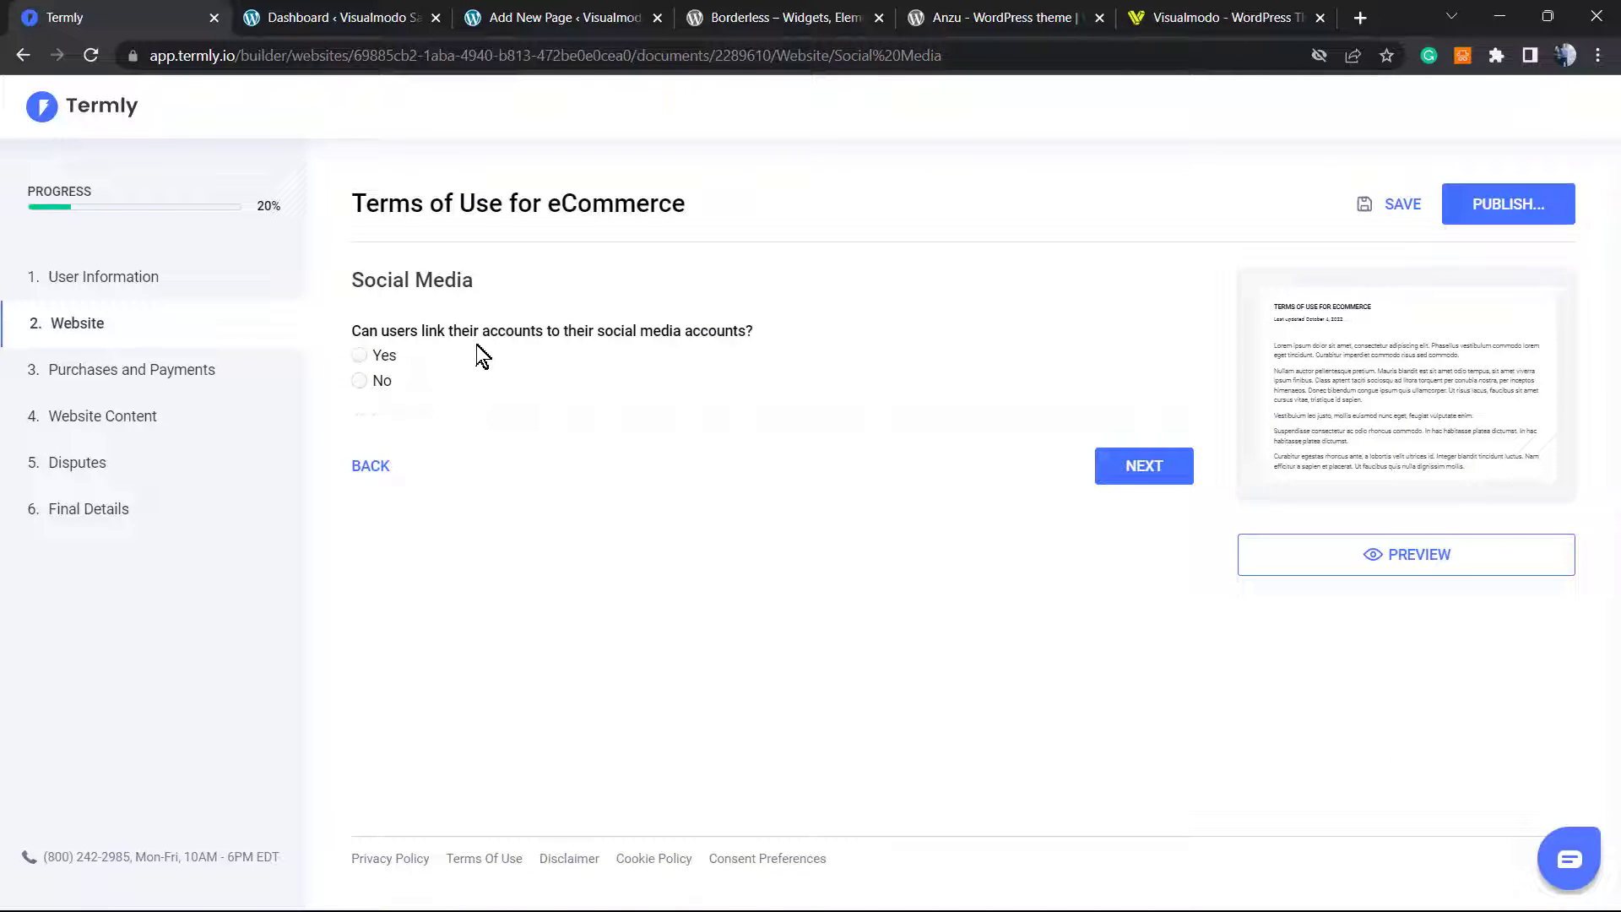
left_click(376, 389)
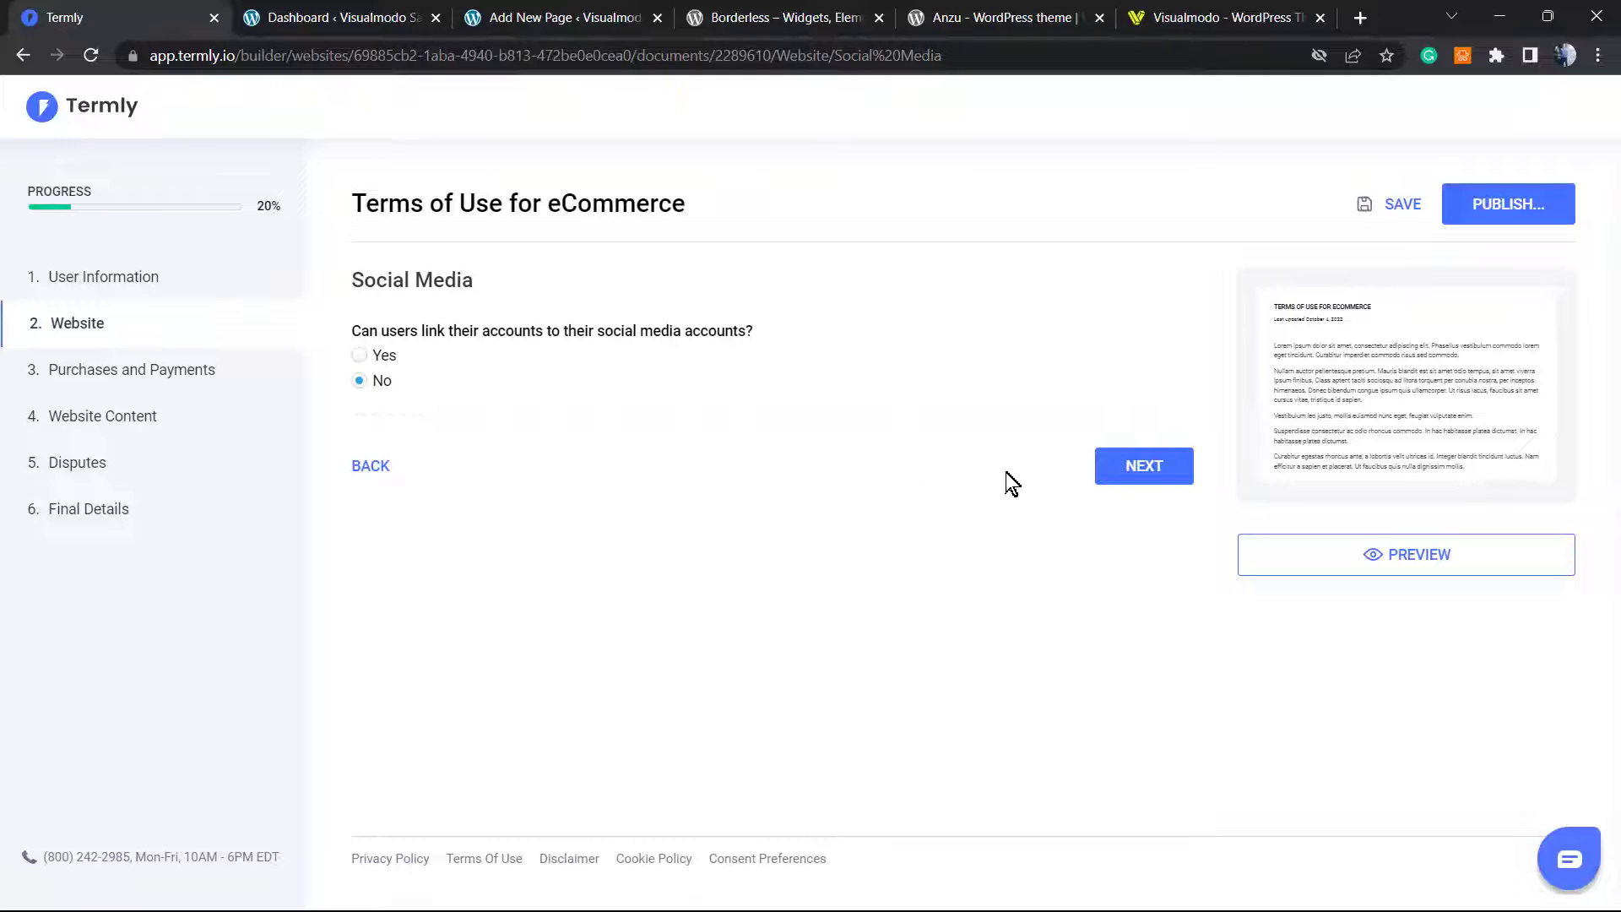
left_click(1138, 465)
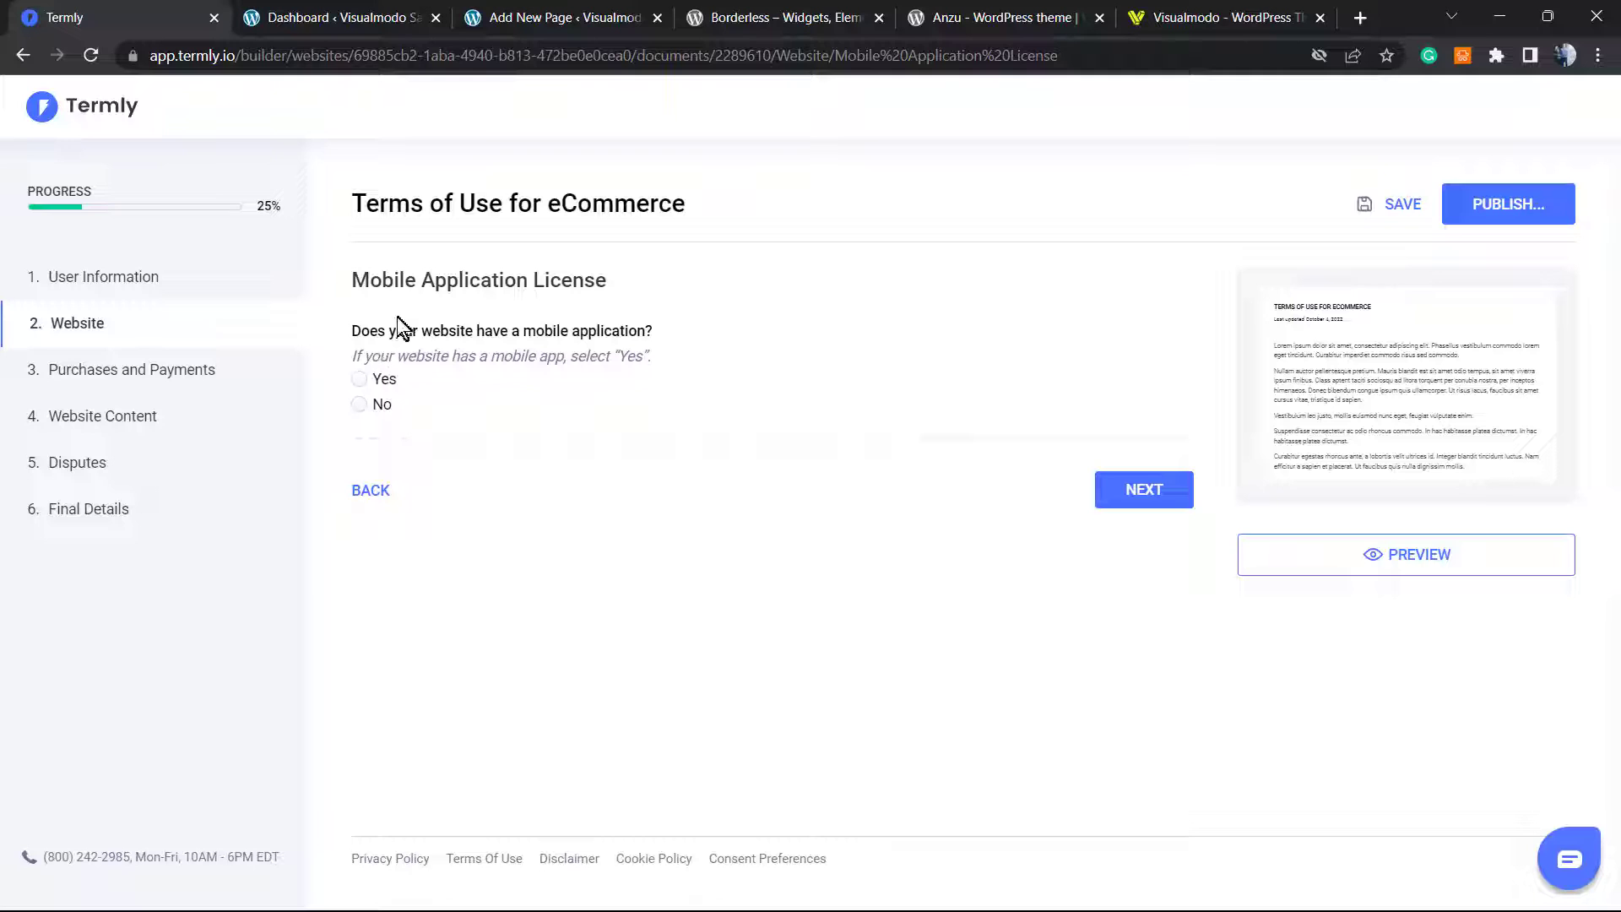
left_click(381, 405)
left_click(1134, 510)
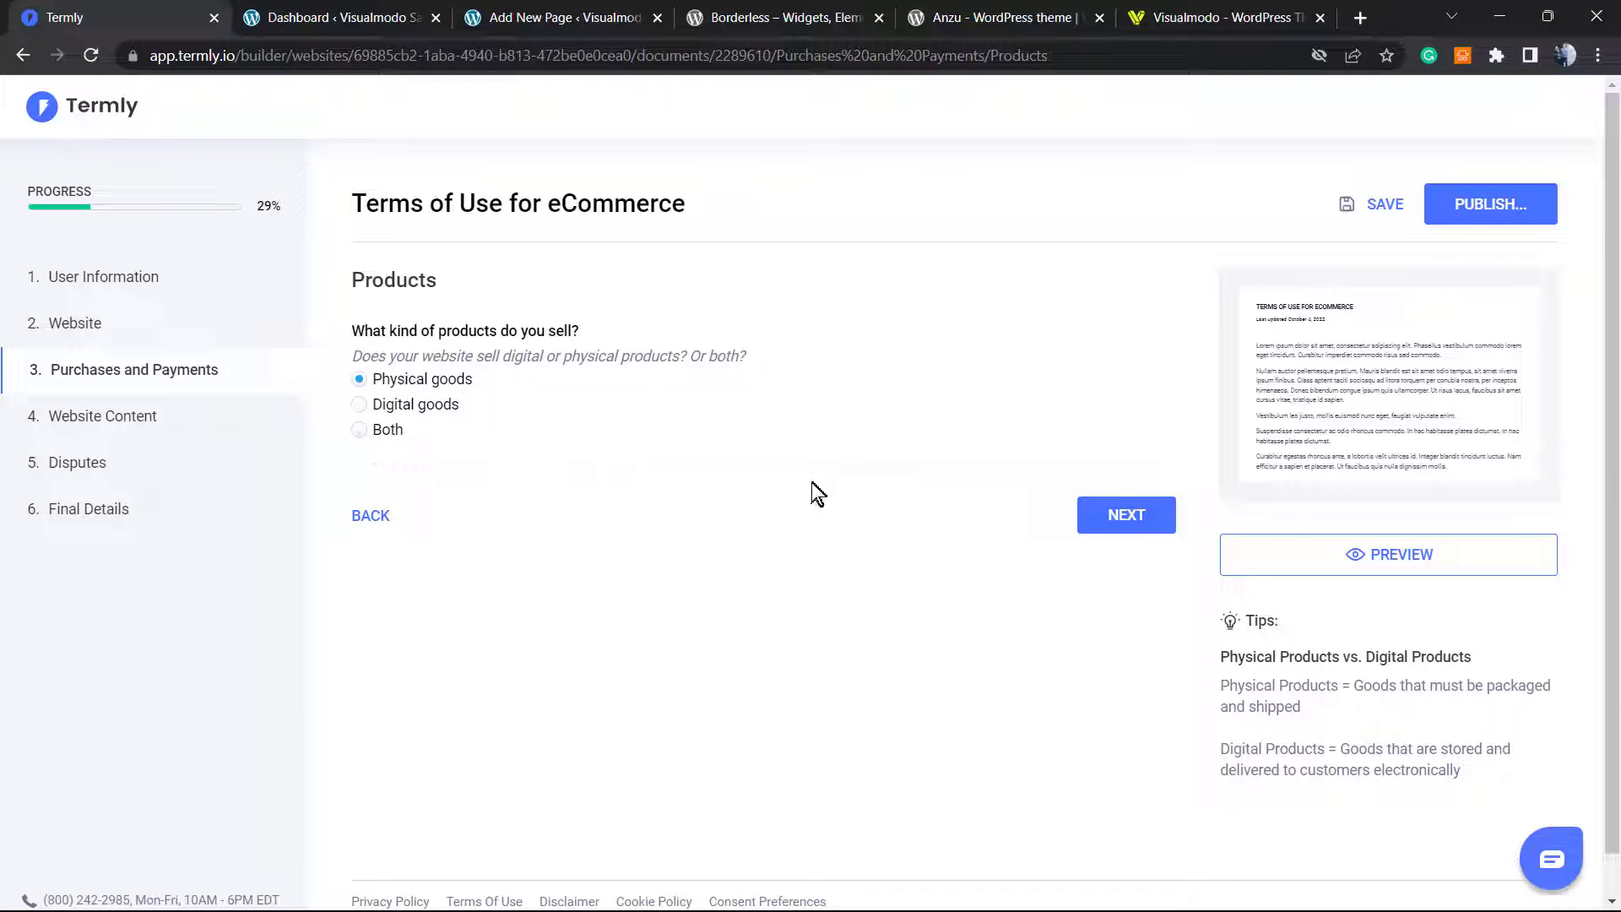
Step: Confirm physical goods, then accept PayPal in U.S. dollars with no recurring charges
left_click(1097, 530)
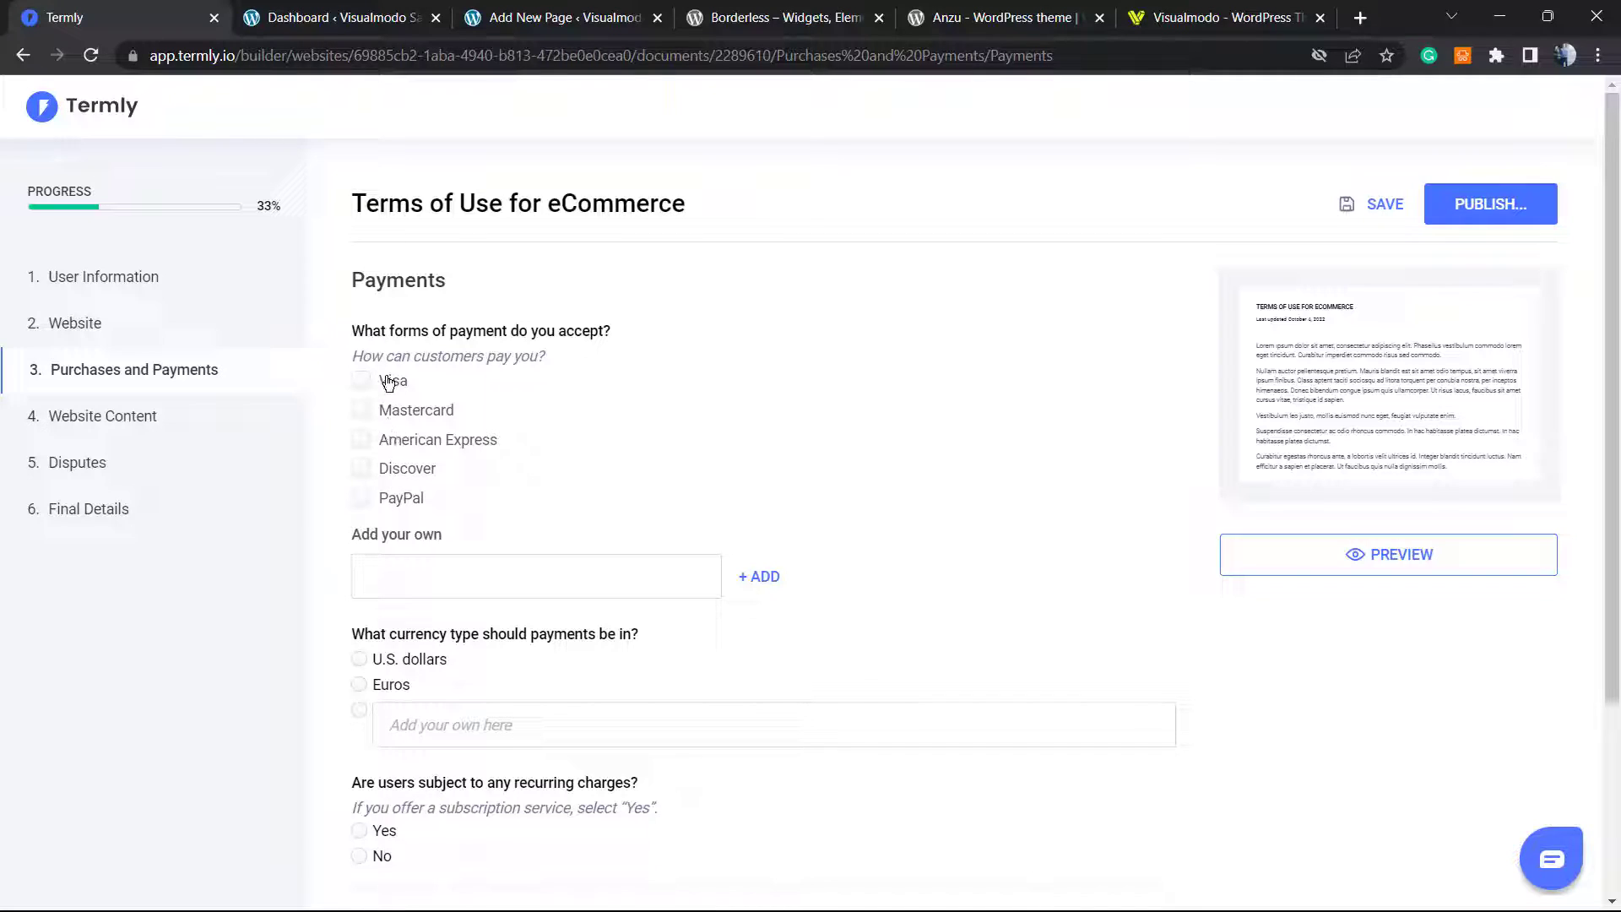
left_click(397, 498)
scroll(471, 579, "down", 1)
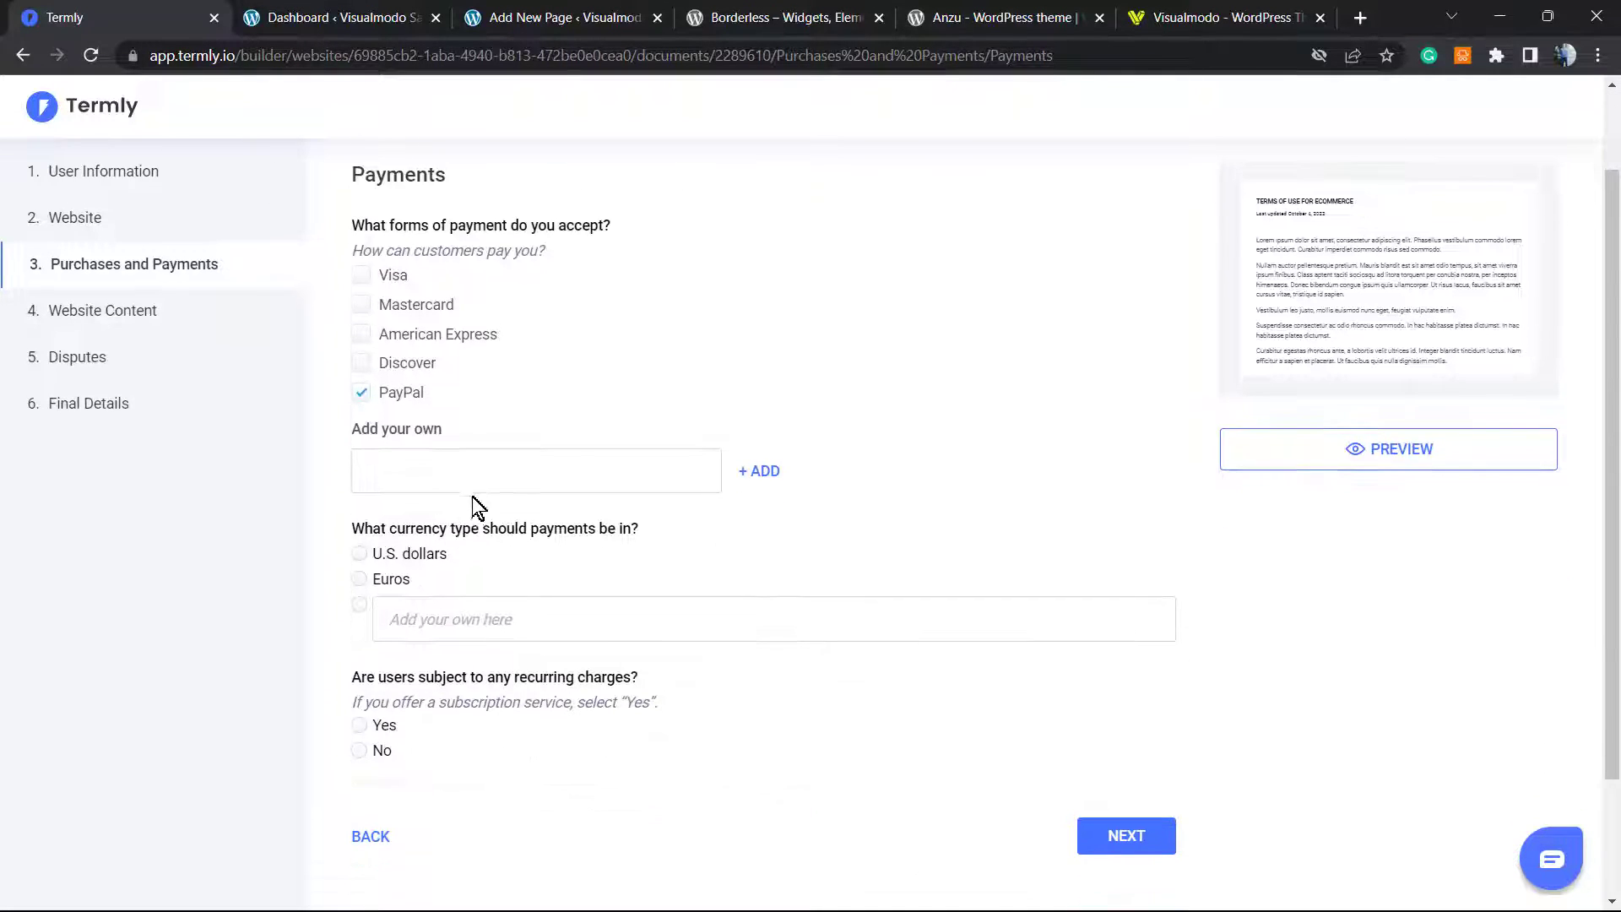
left_click(426, 561)
scroll(420, 564, "down", 1)
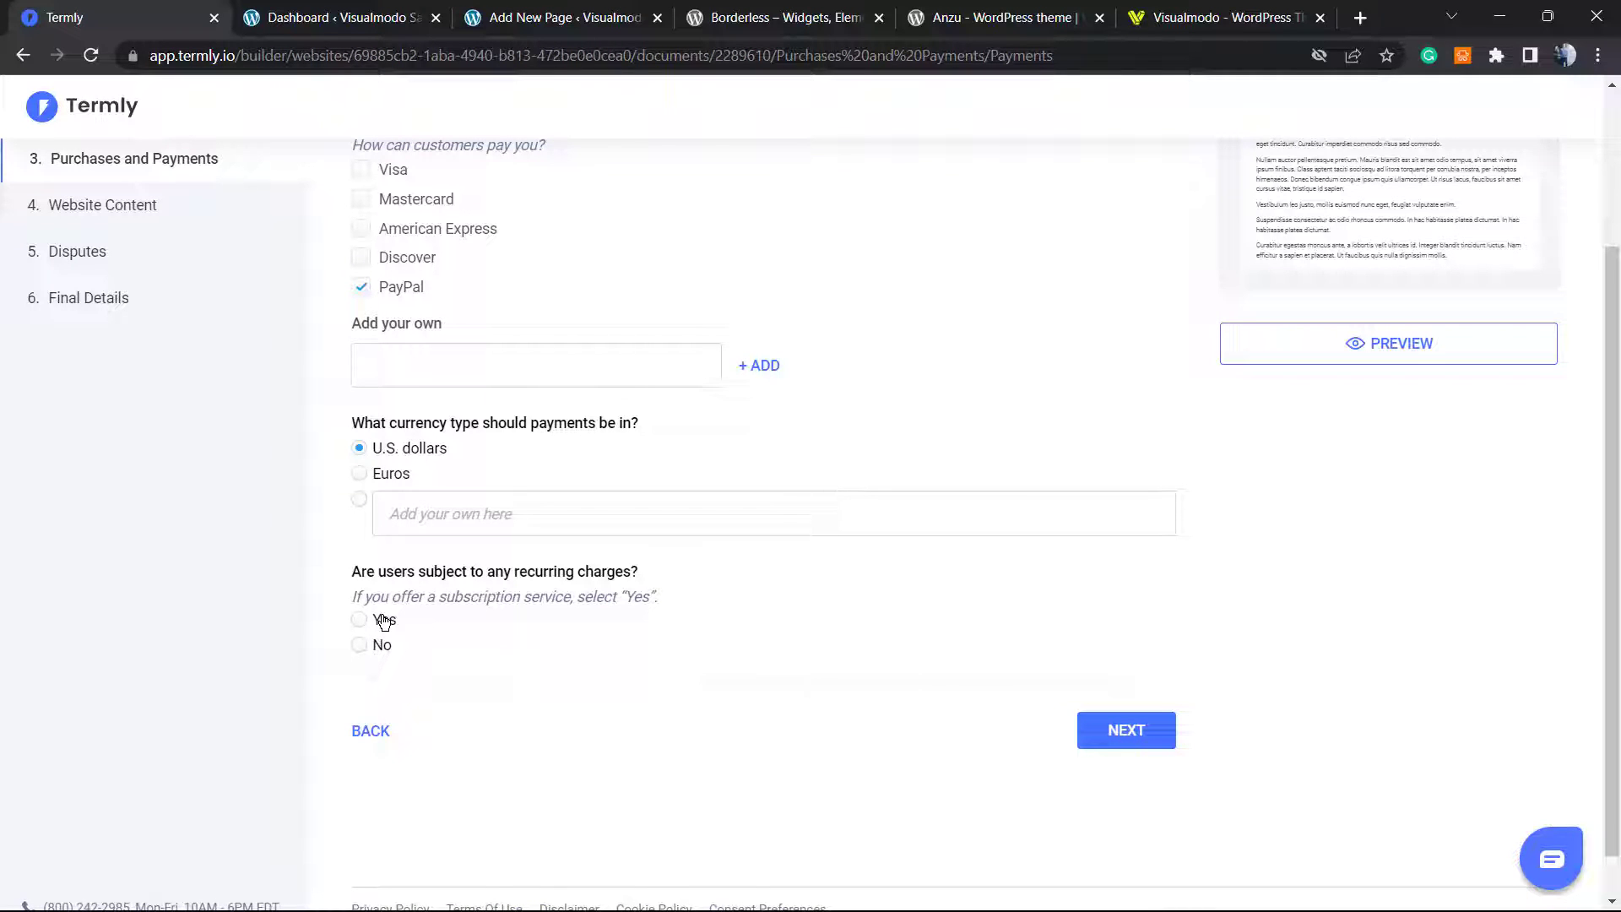
left_click(382, 646)
left_click(1111, 739)
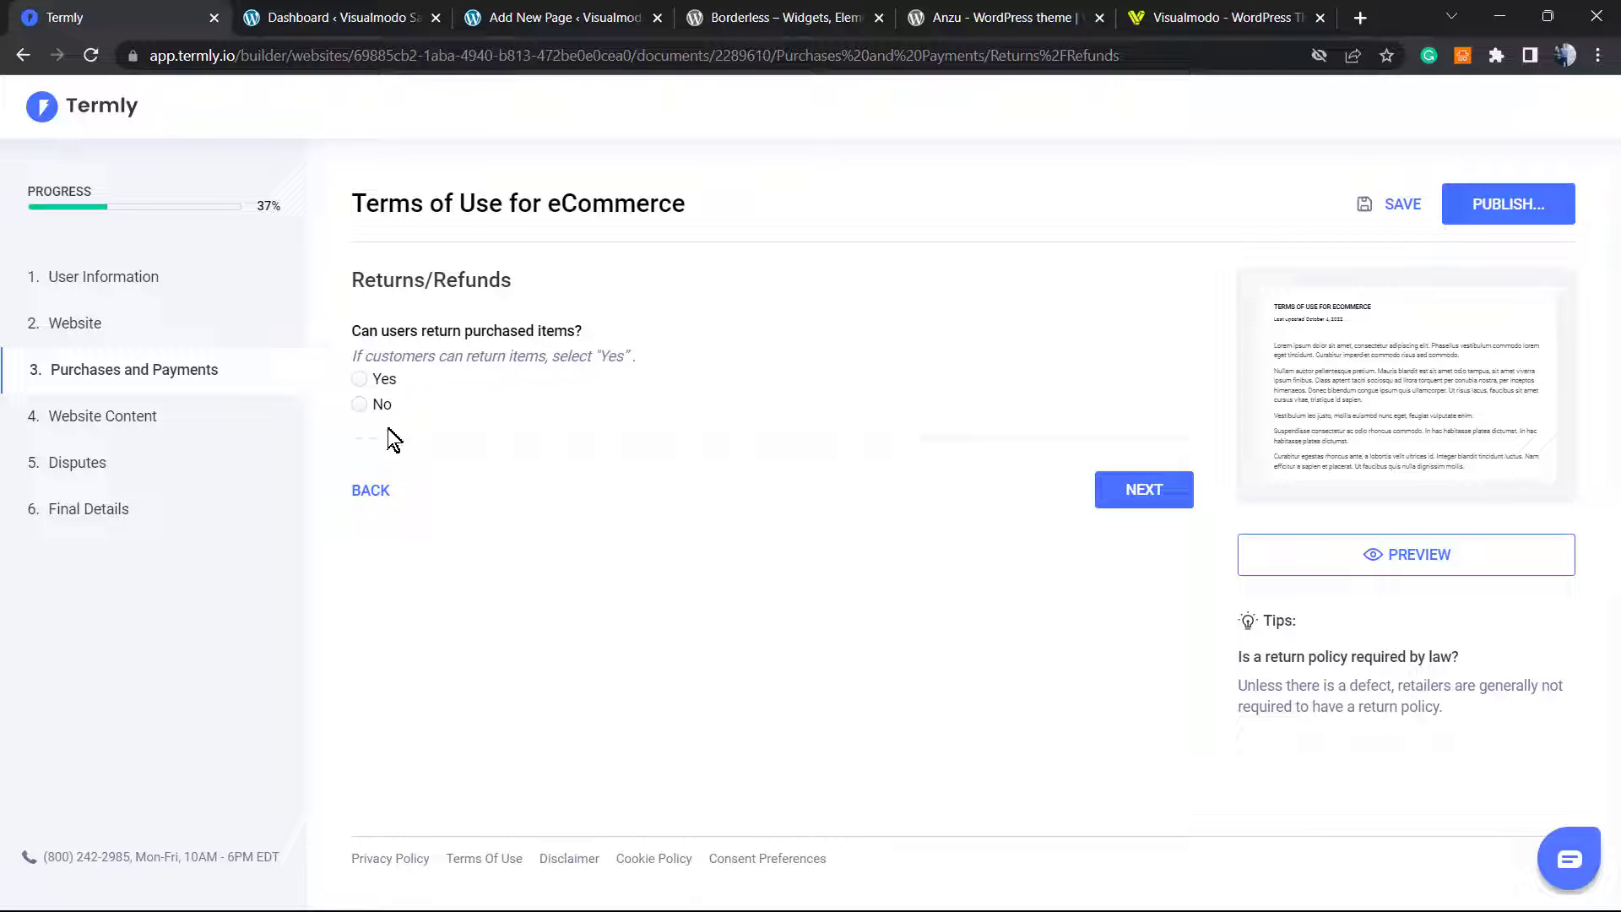
Step: Allow returns and state that a return policy is posted online
left_click(391, 379)
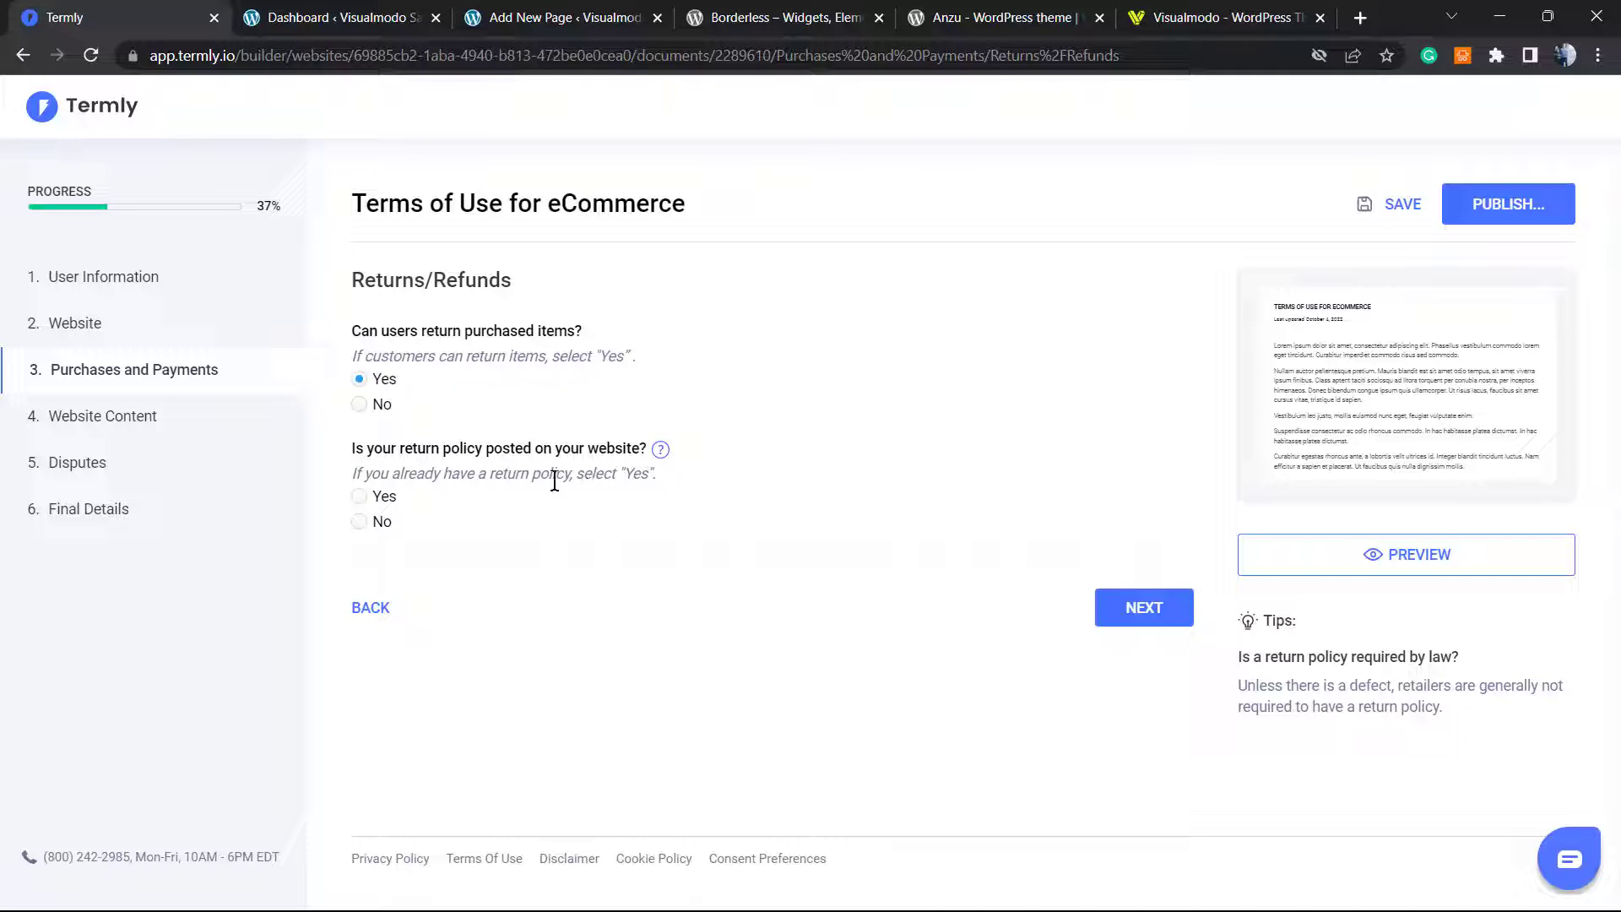
left_click(376, 523)
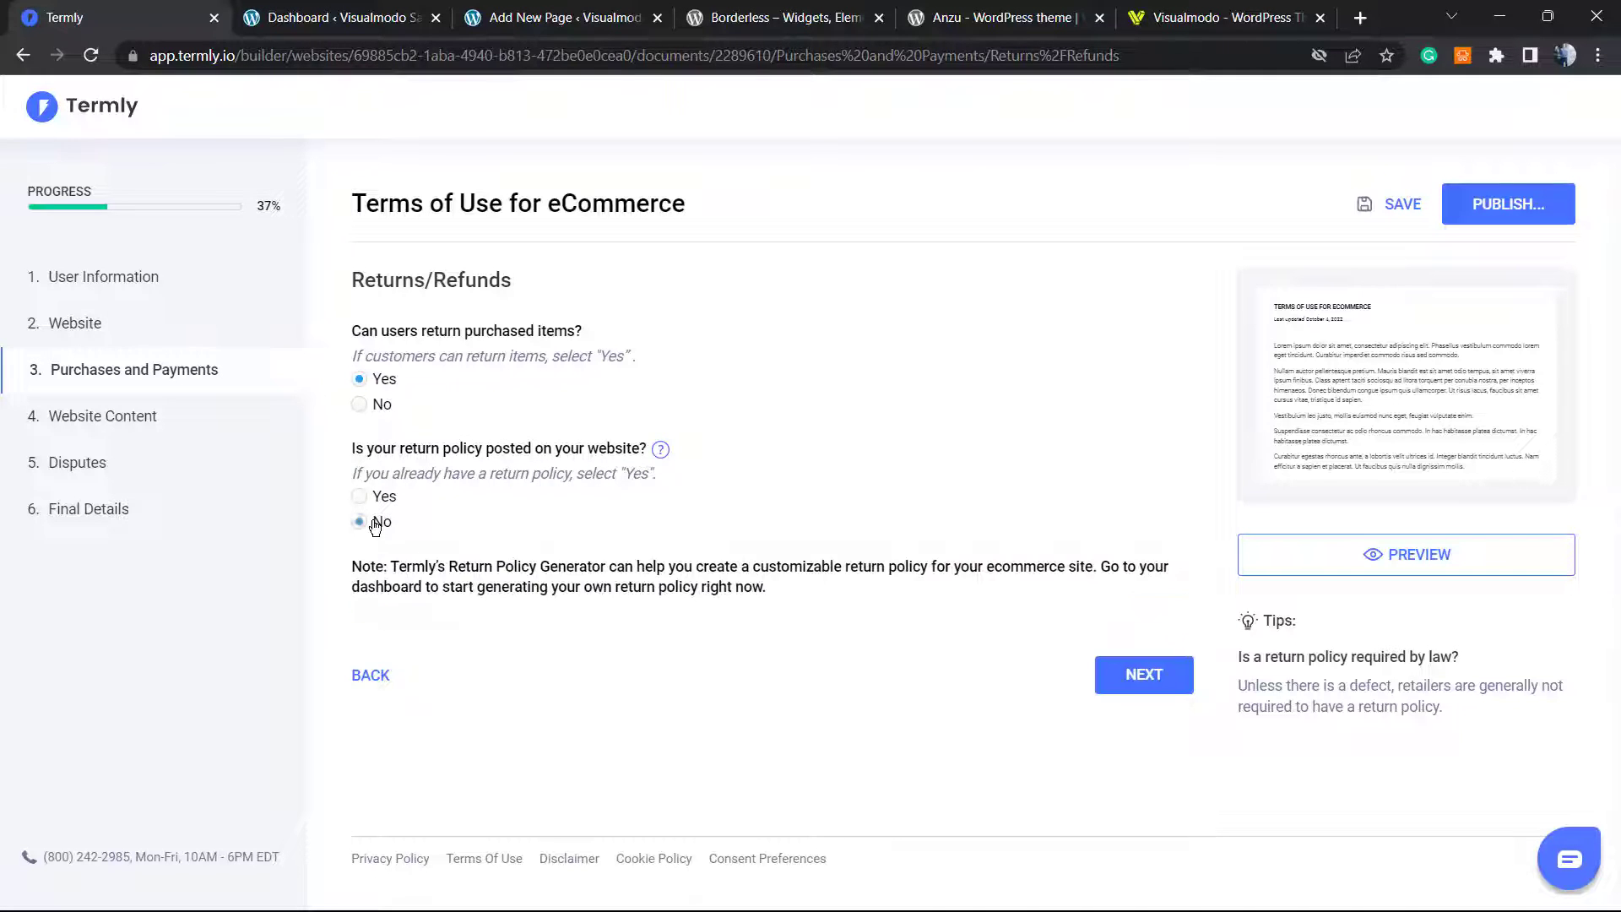
triple_click(508, 579)
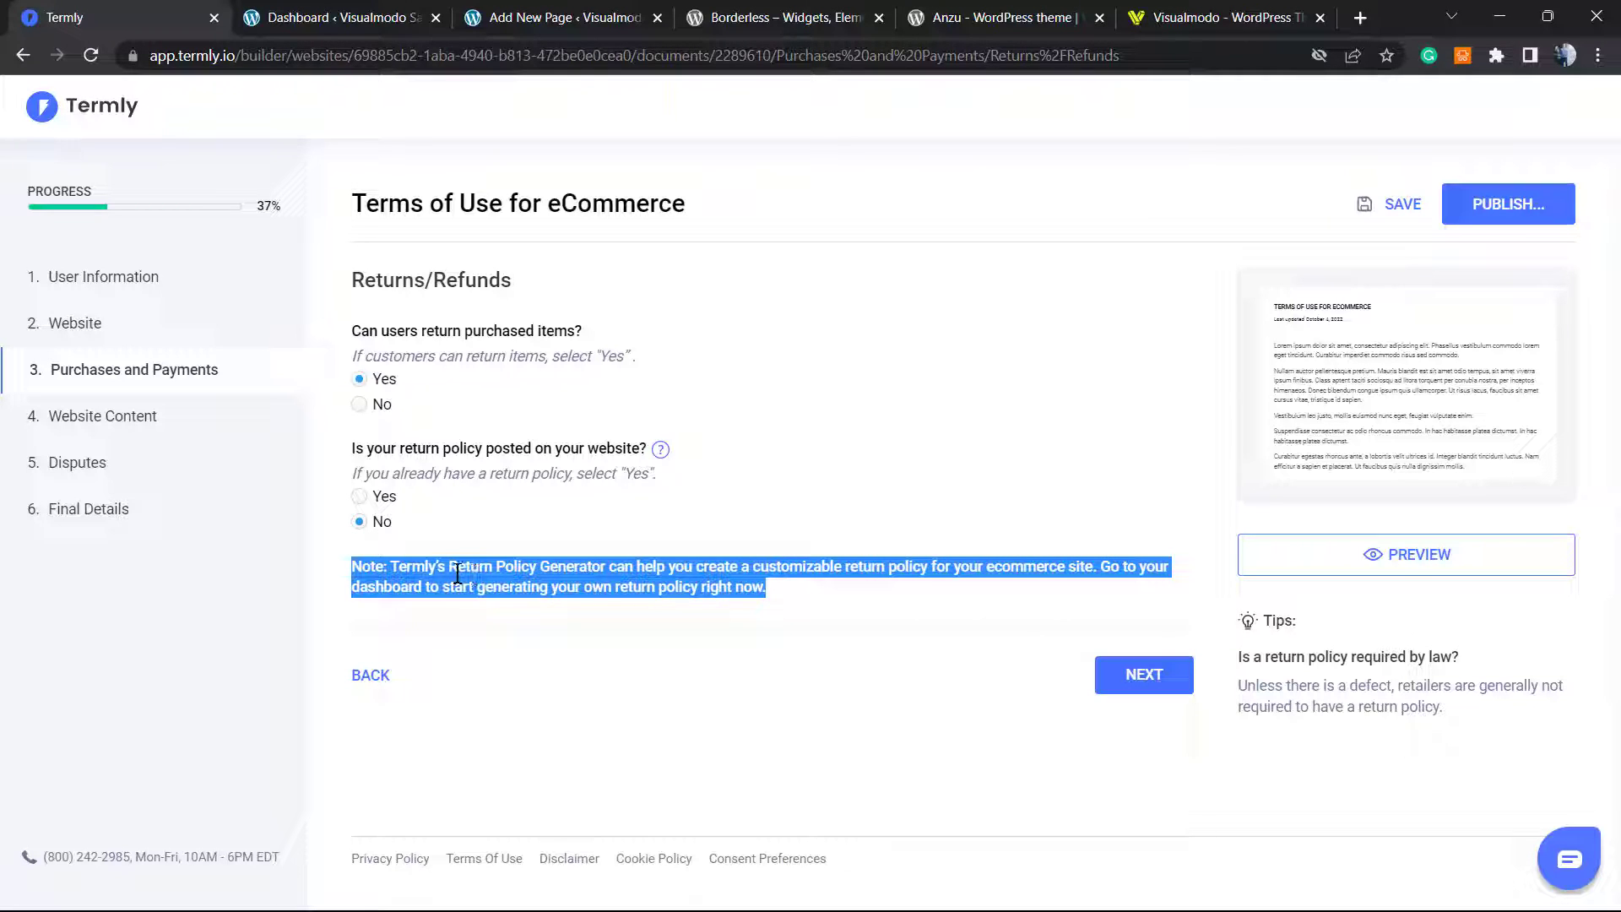
left_click(378, 500)
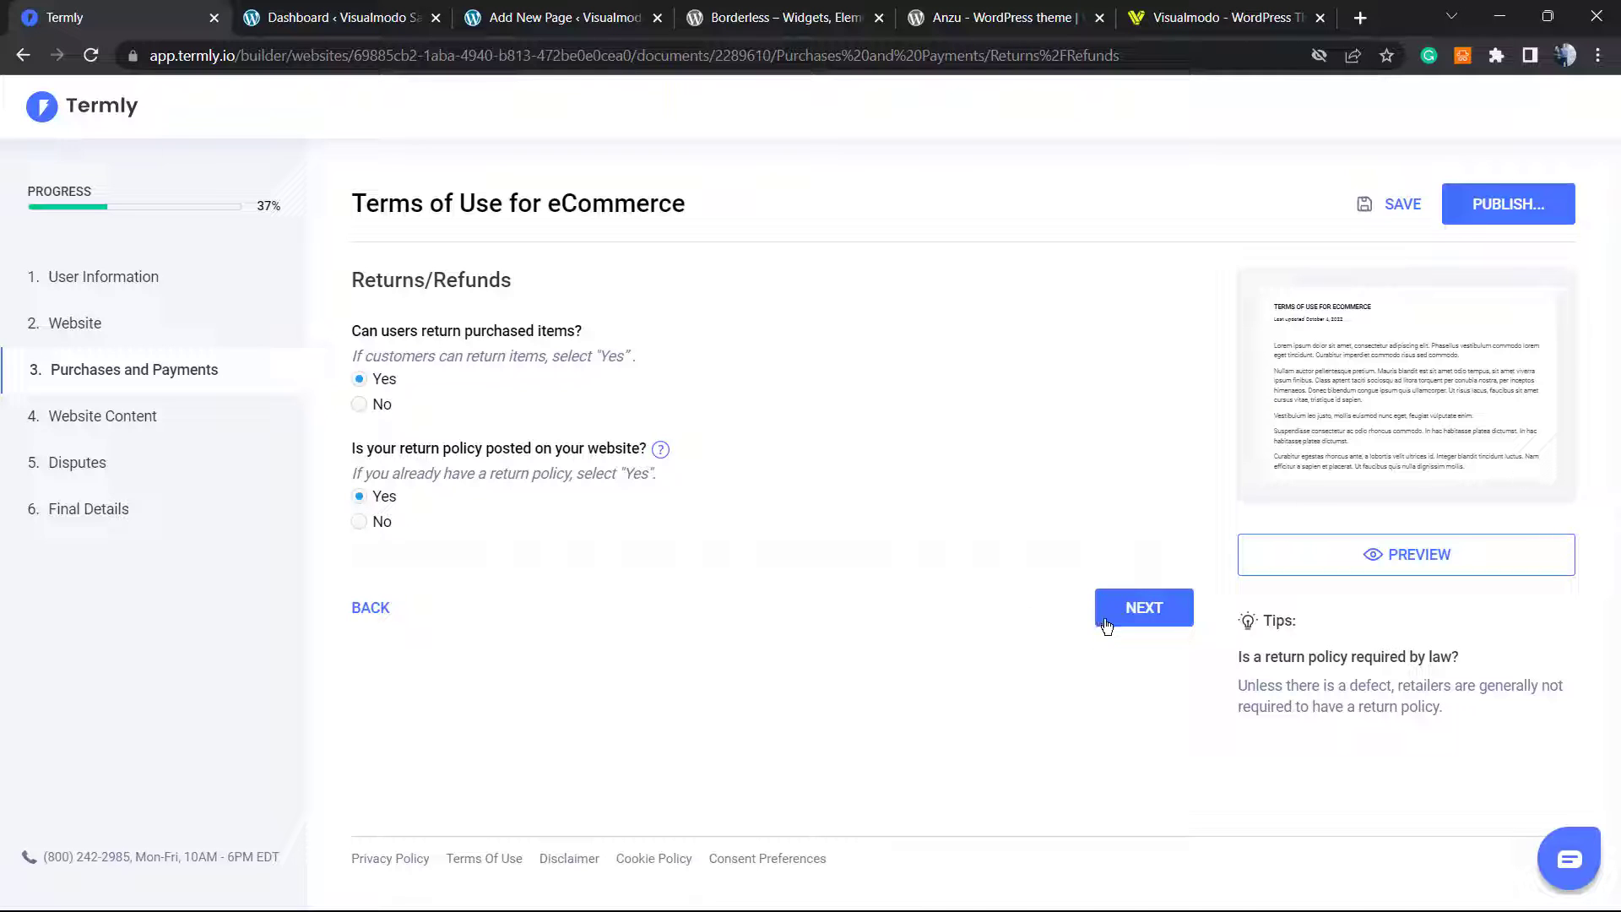
left_click(1112, 627)
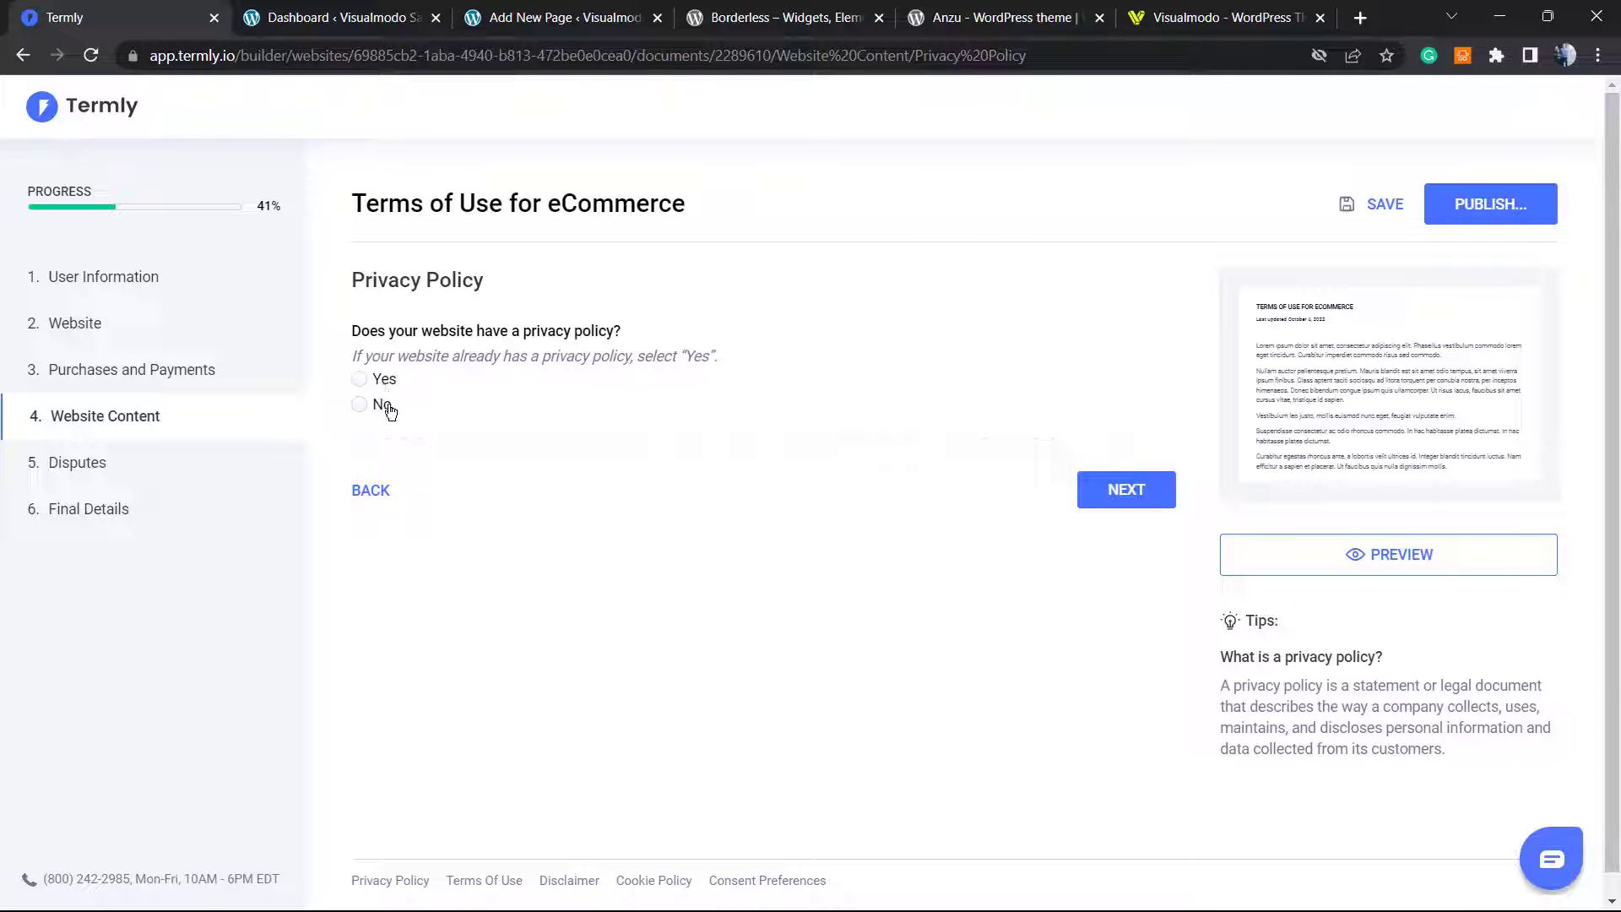
Step: Answer Yes to having a privacy policy and enter its link ending in 'privacy'
left_click(381, 405)
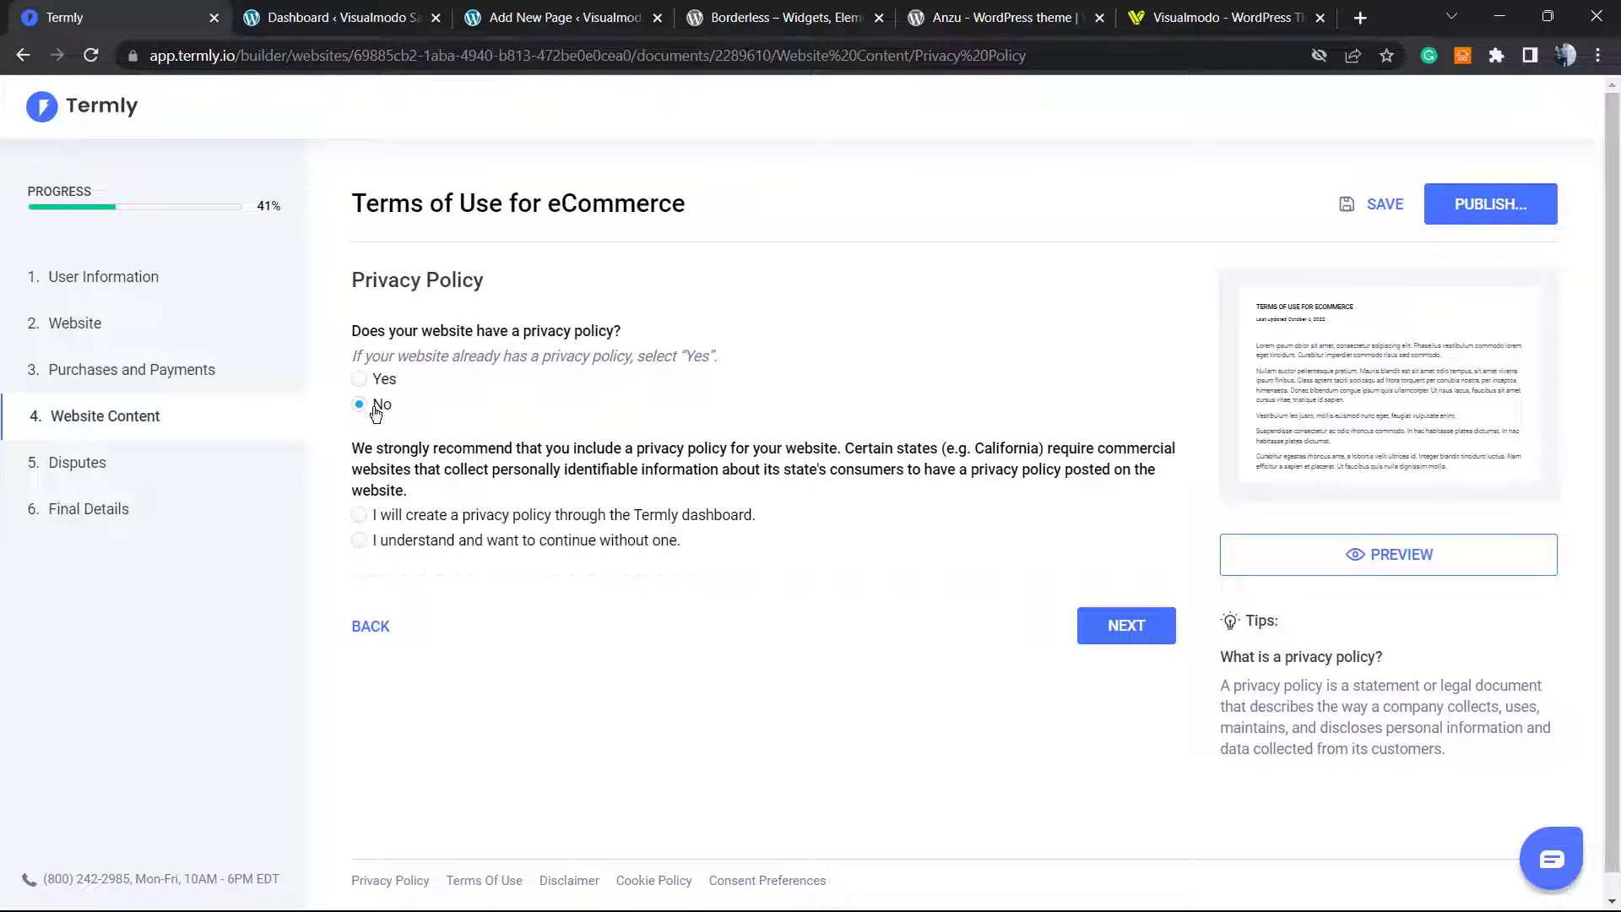
left_click(381, 379)
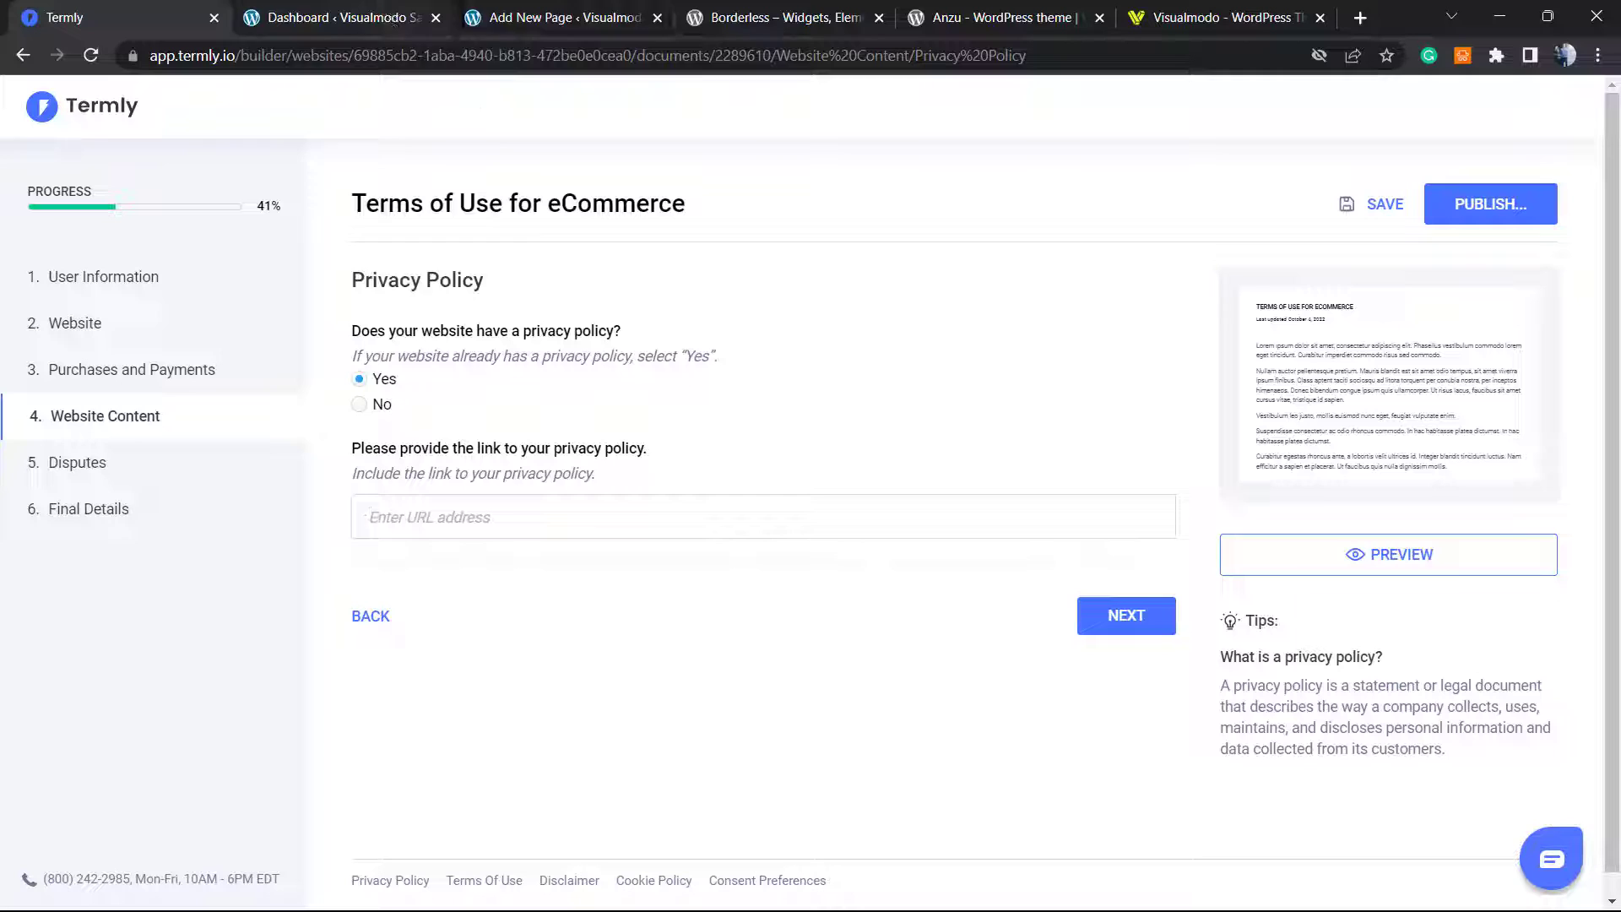
type("https://sandbox.visualmodo.com/wp-admin/post.php?post=2166&action=edit")
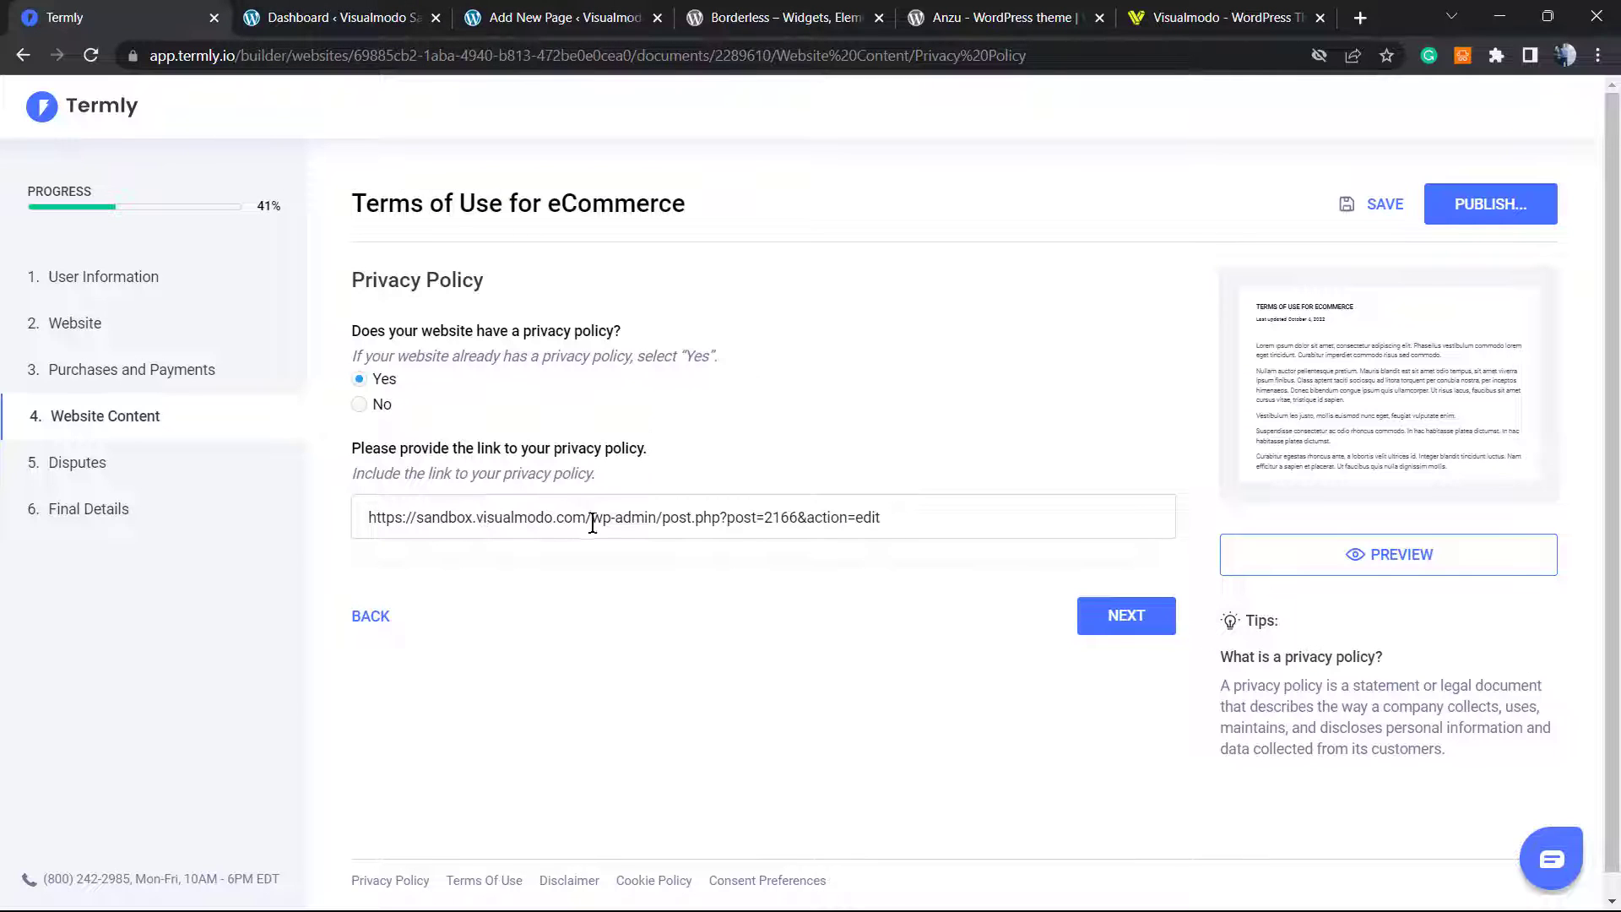
left_click_drag(593, 524, 1075, 546)
double_click(515, 474)
key("ctrl+c")
left_click_drag(595, 519, 1017, 528)
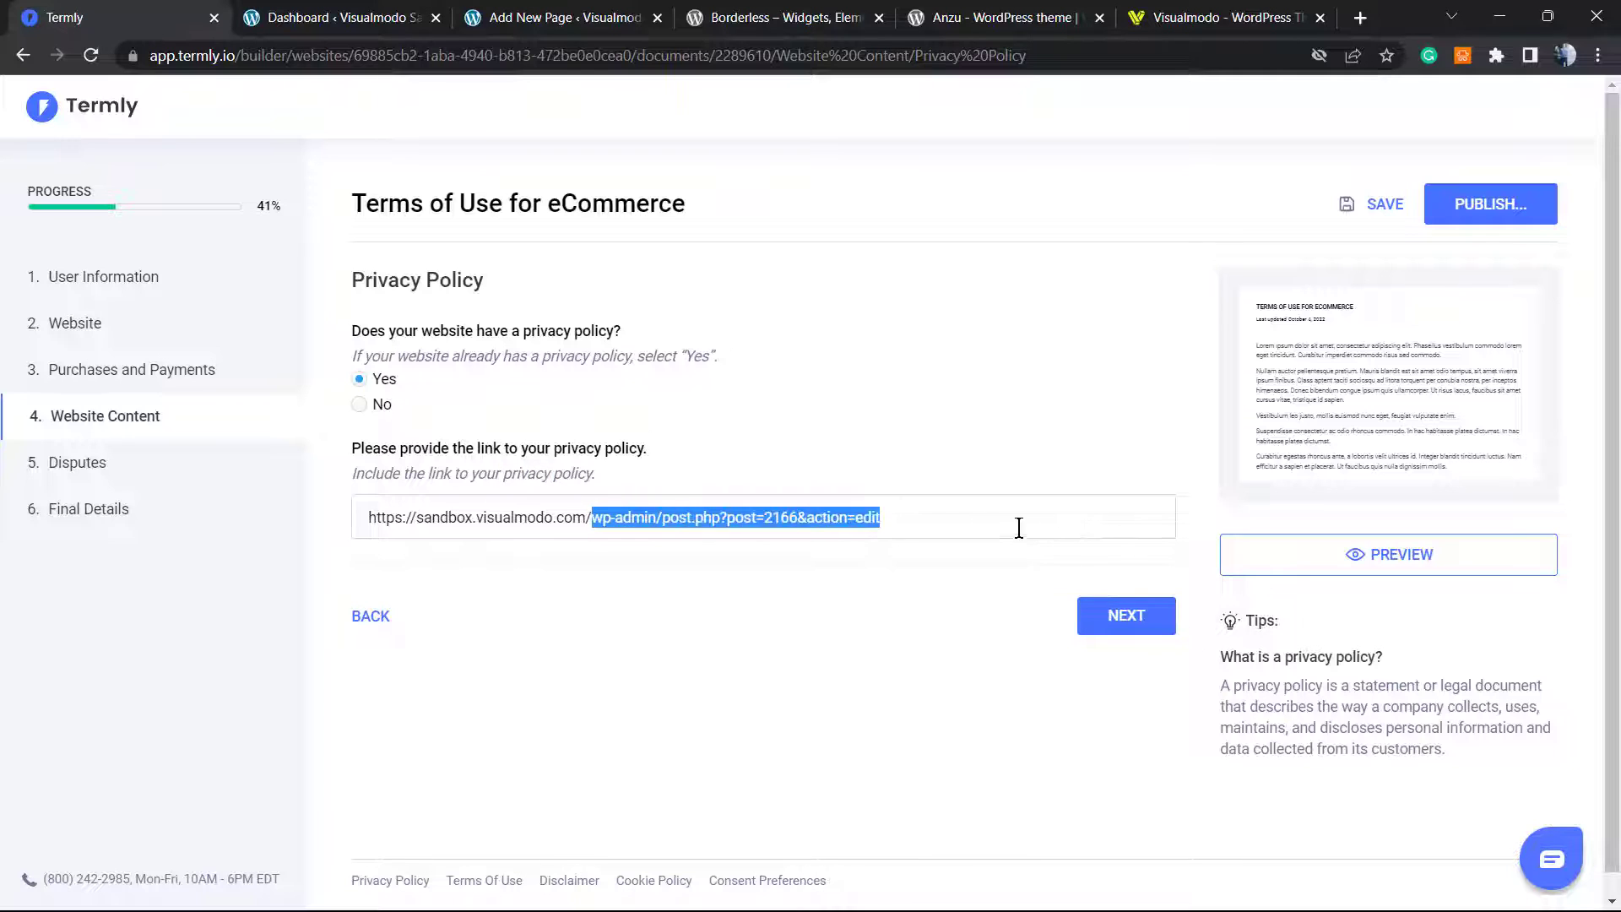
key("ctrl+v")
left_click(1094, 635)
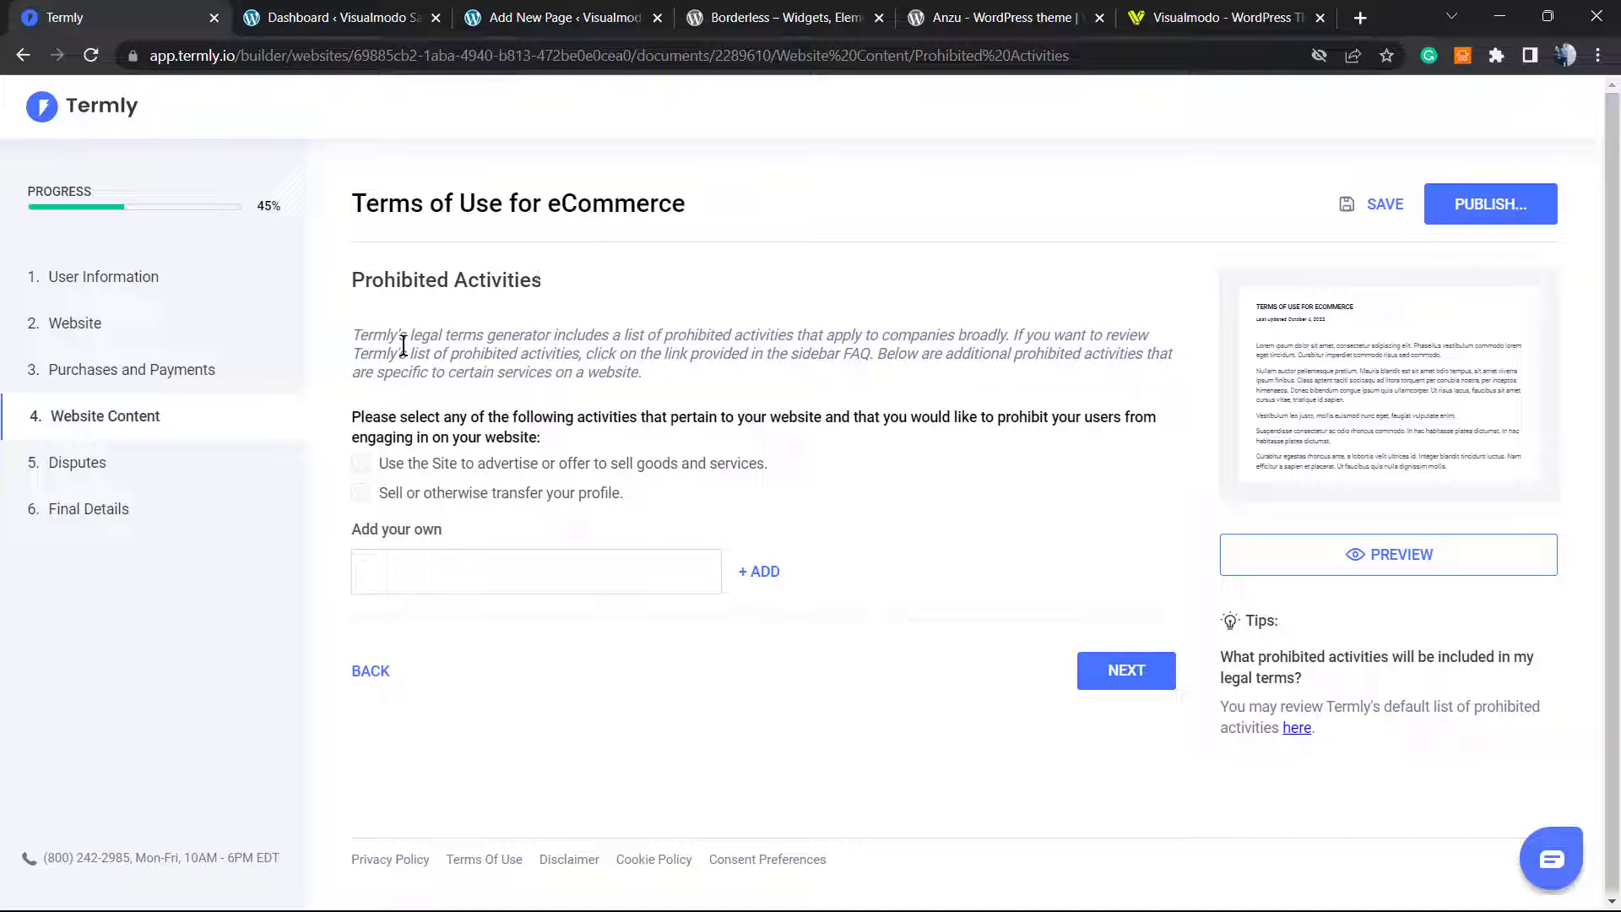
Step: Prohibit using the site to advertise or sell goods
triple_click(420, 425)
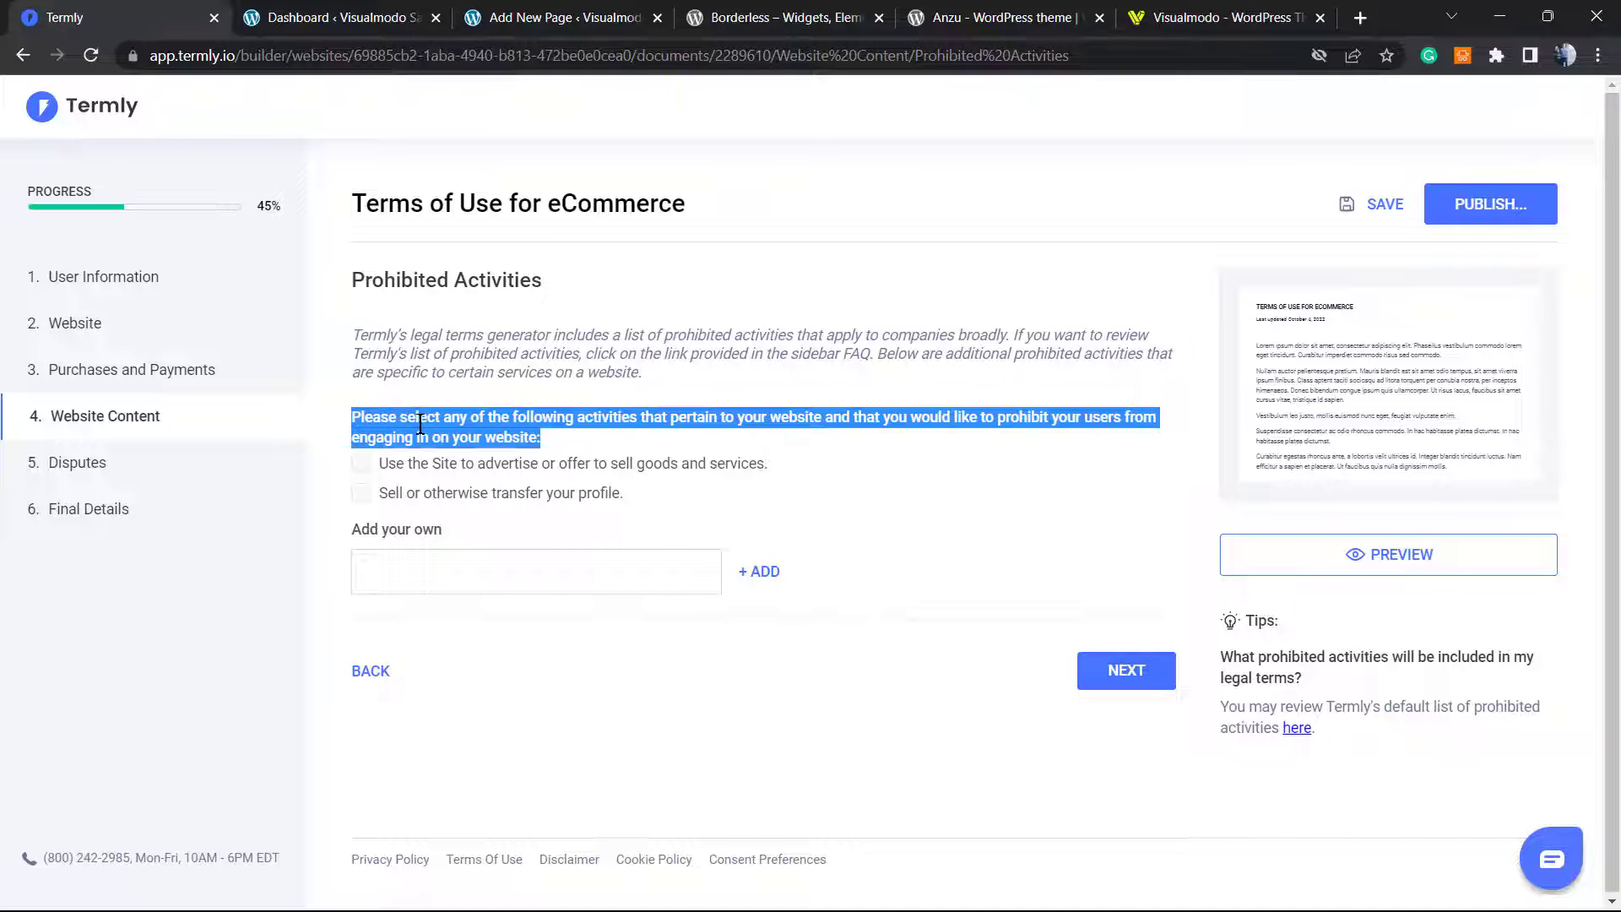
left_click(404, 420)
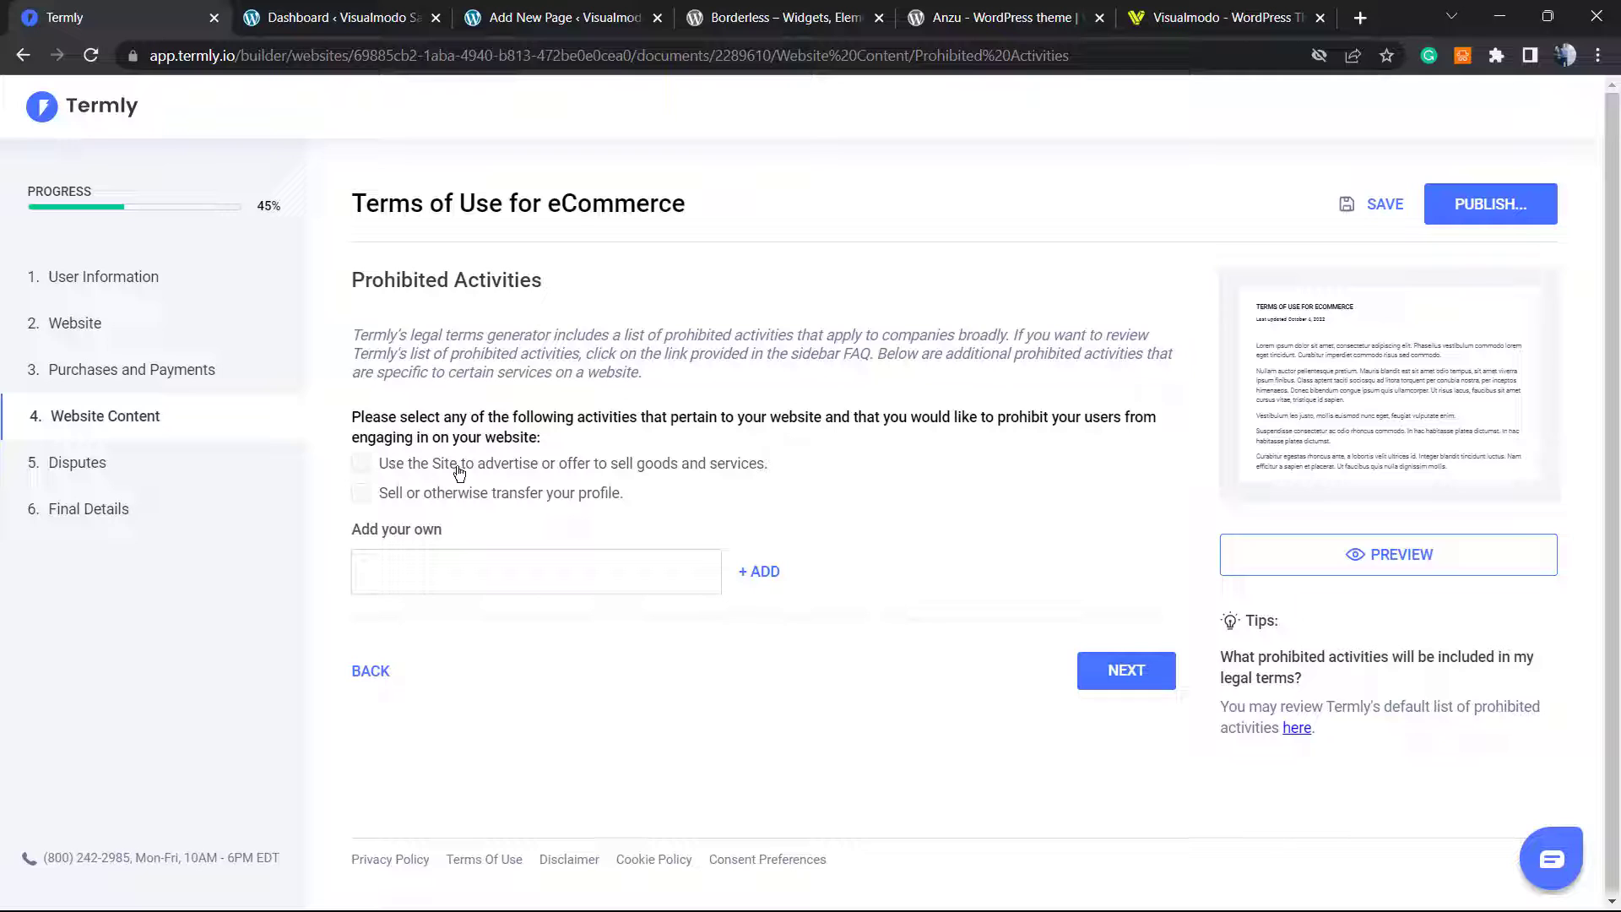
left_click(499, 475)
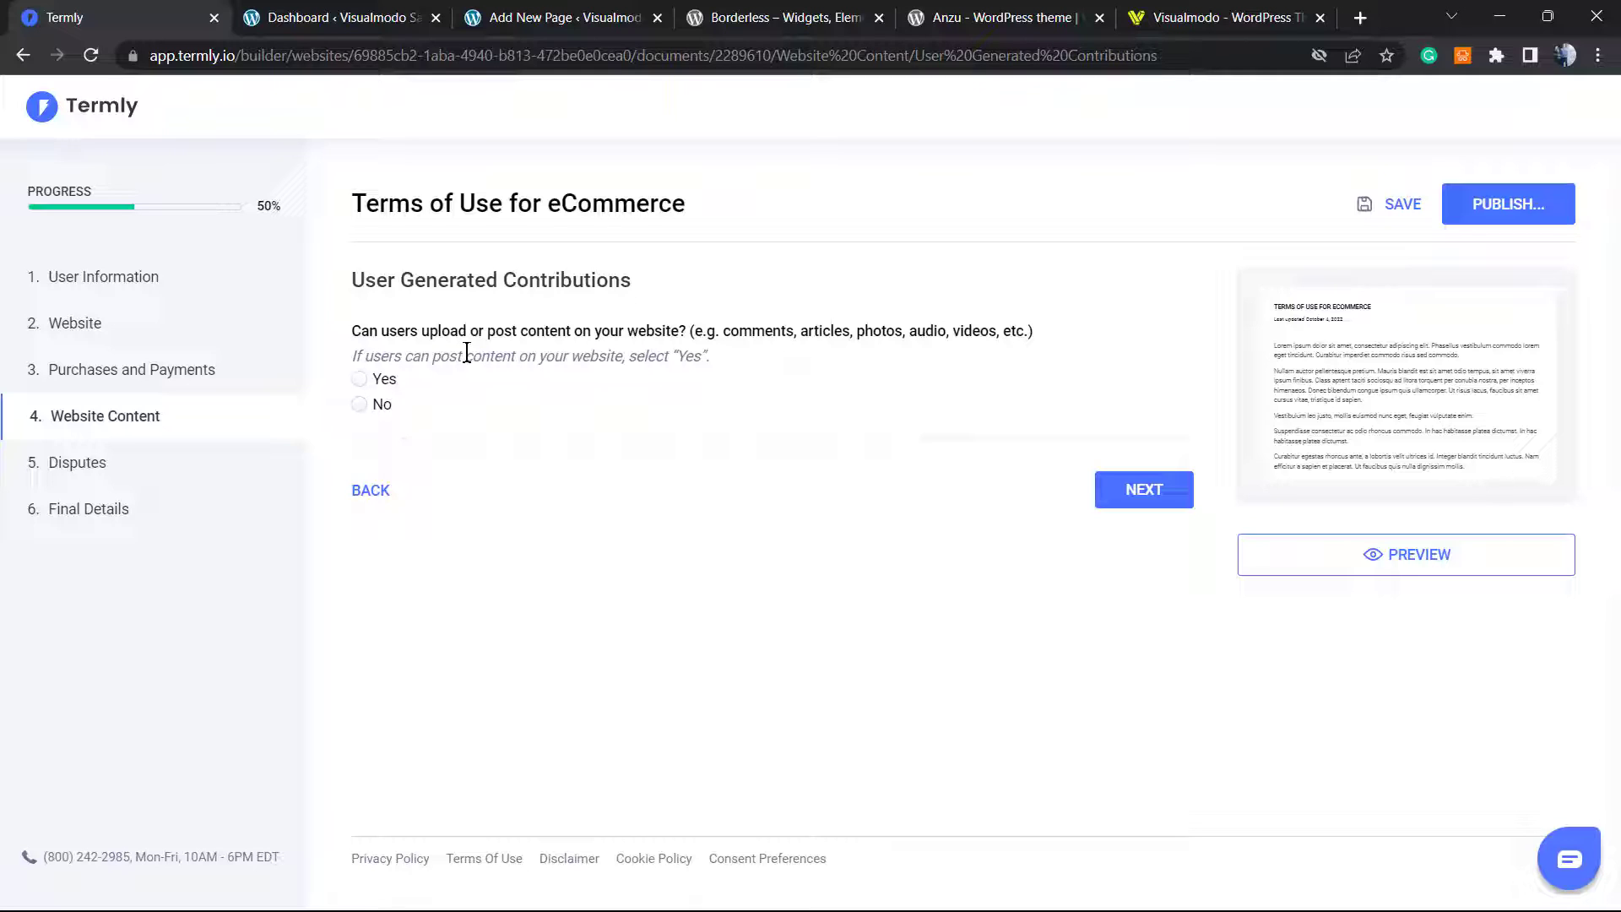
Step: Answer Yes for user contributions, product reviews, third-party website links and third-party advertisers
left_click(384, 382)
left_click(1143, 492)
left_click(377, 381)
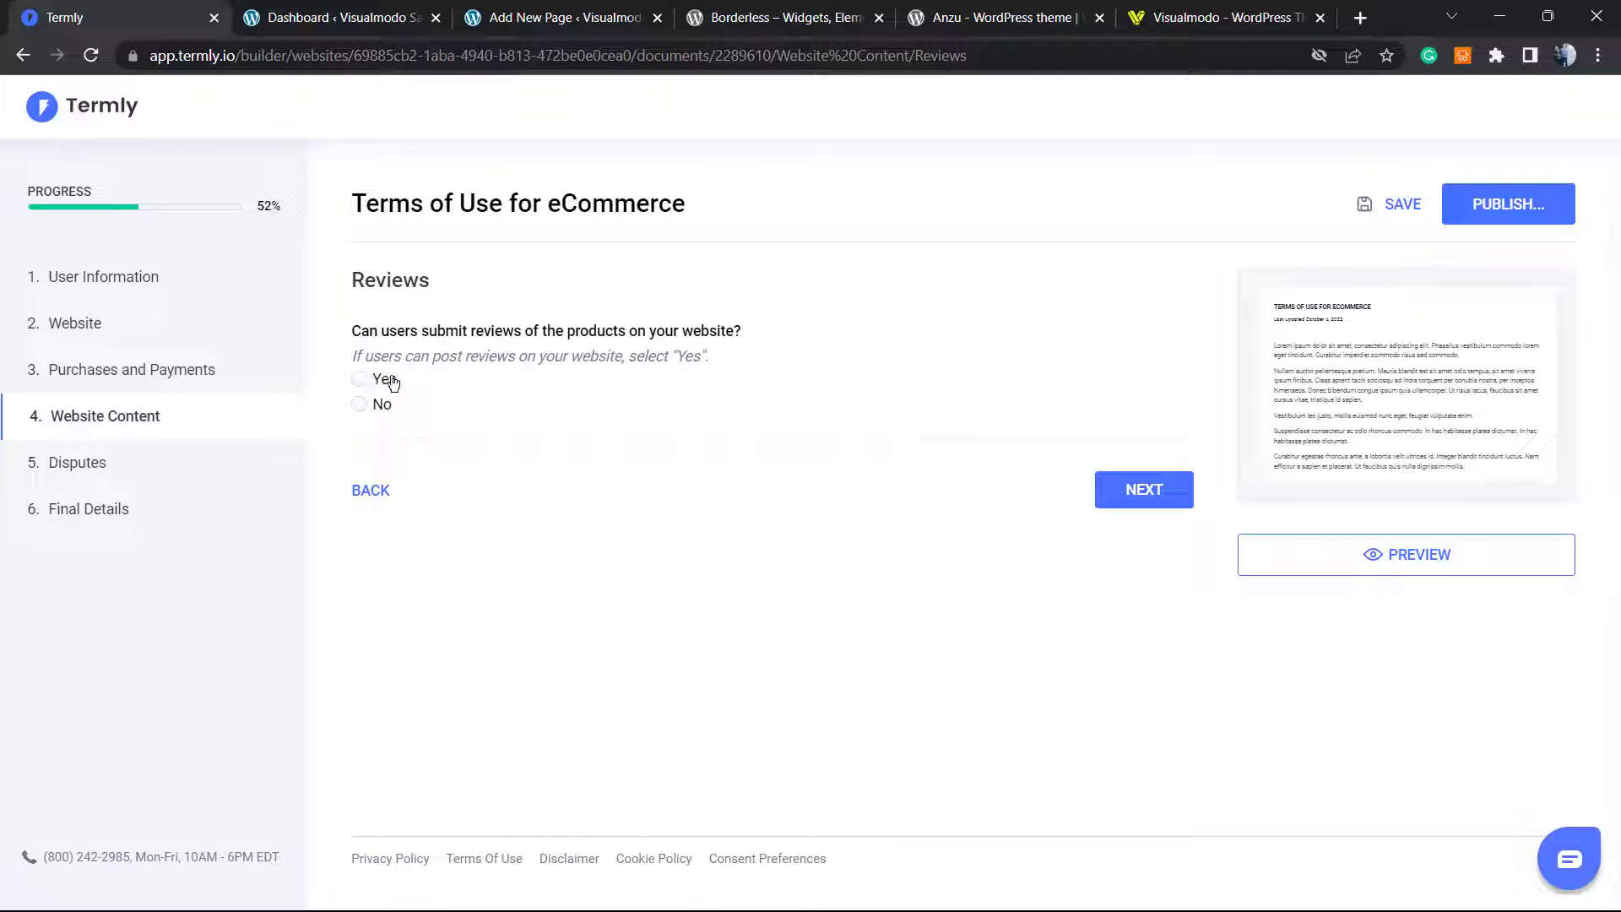
left_click(1124, 507)
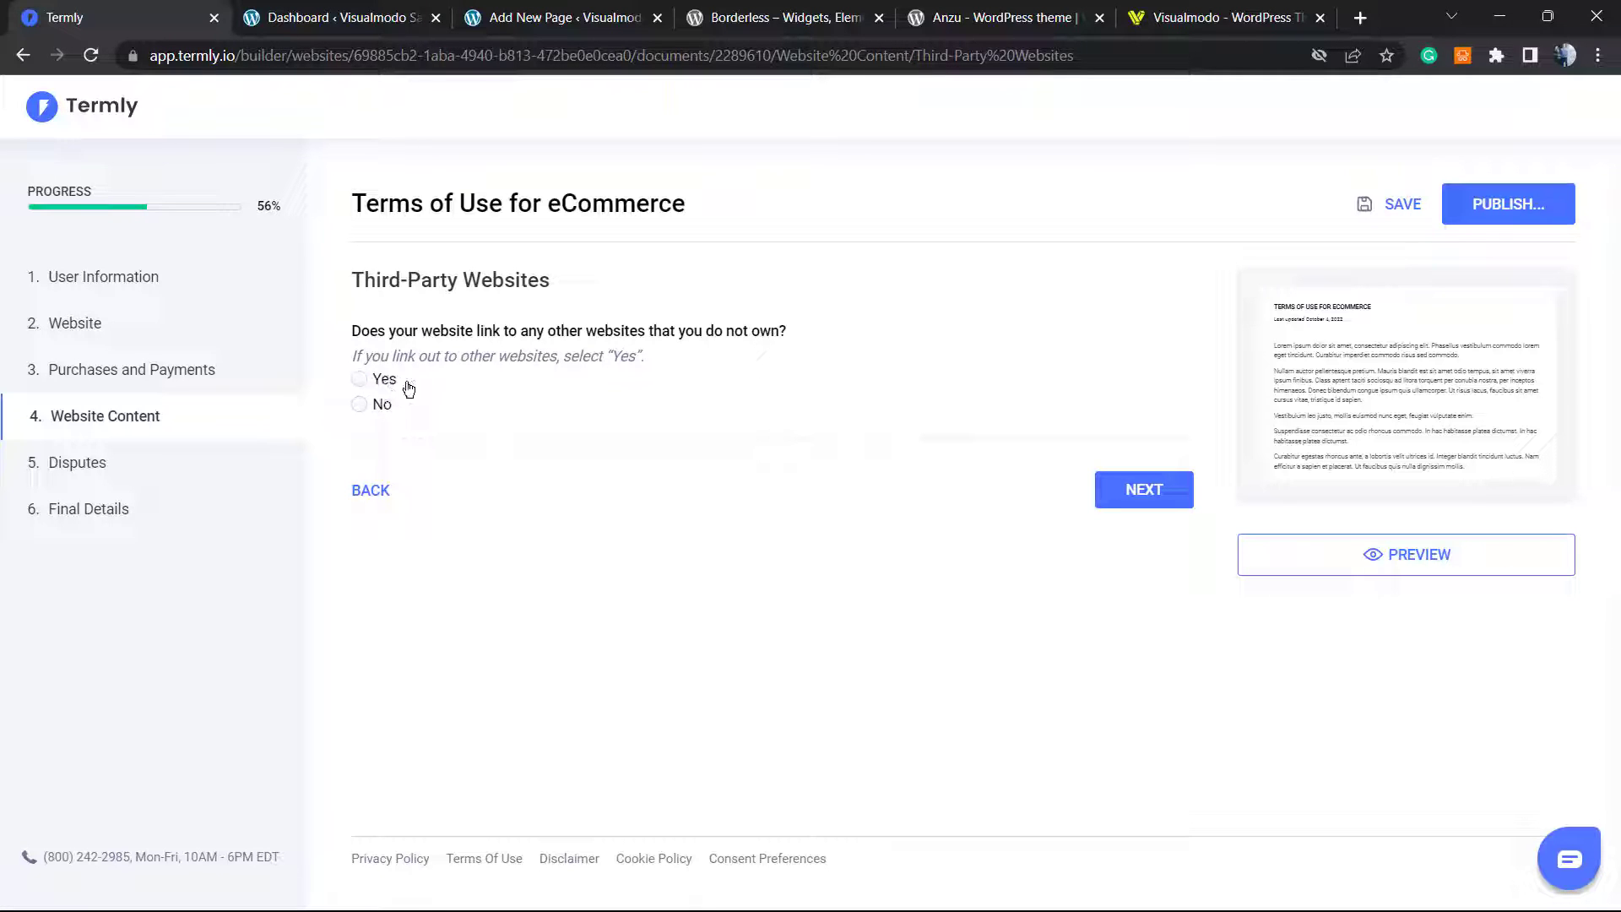
left_click(380, 386)
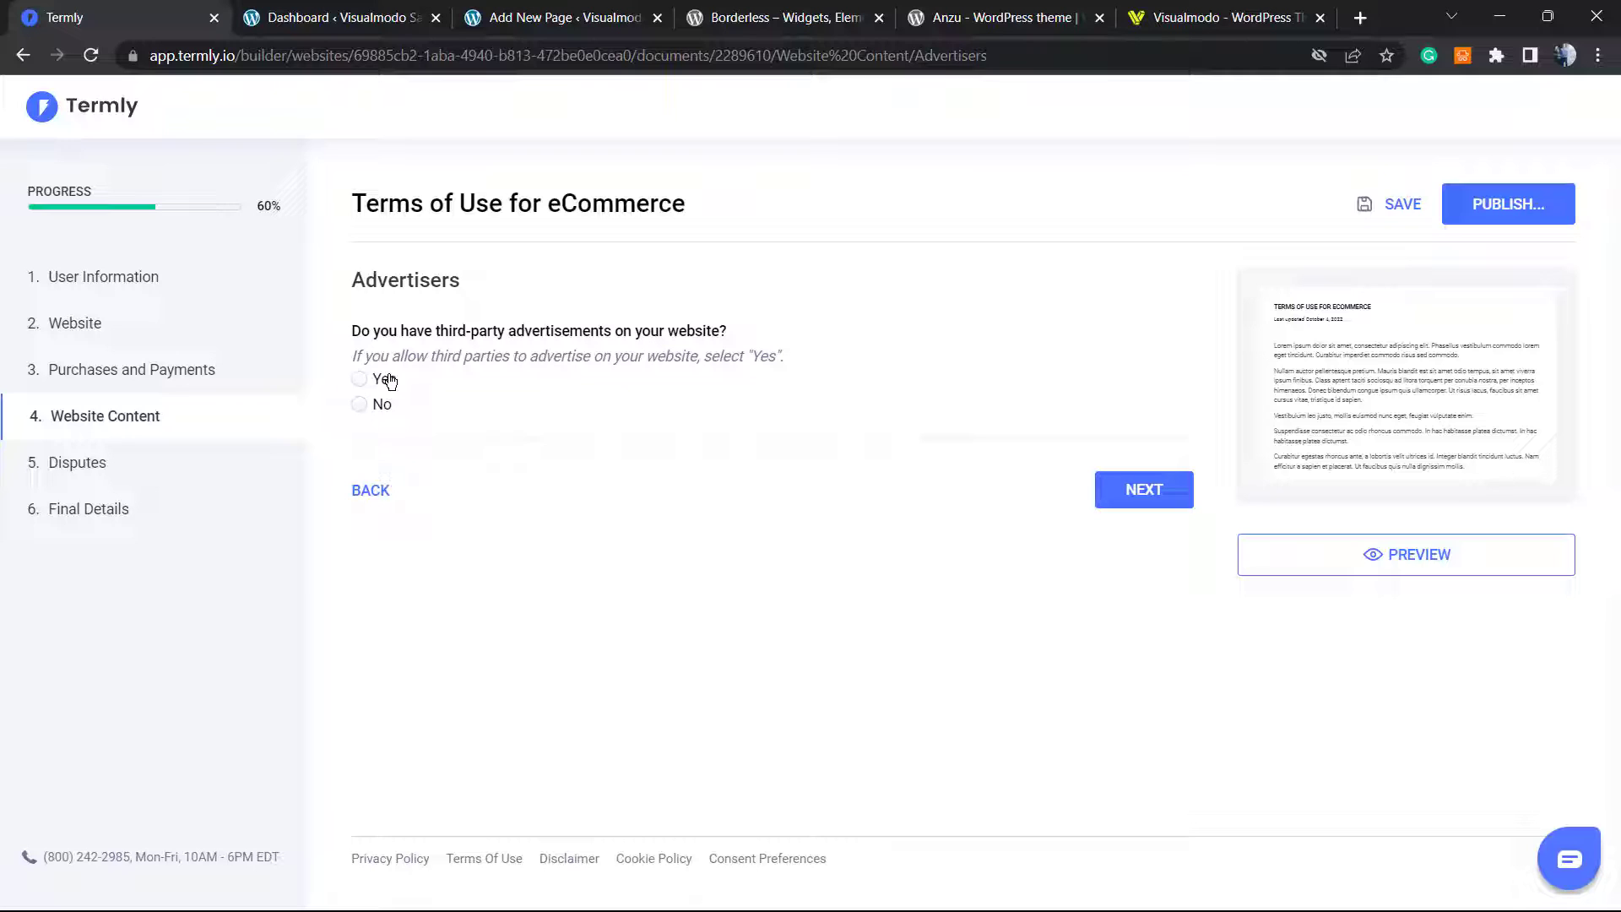
left_click(397, 381)
left_click(1099, 490)
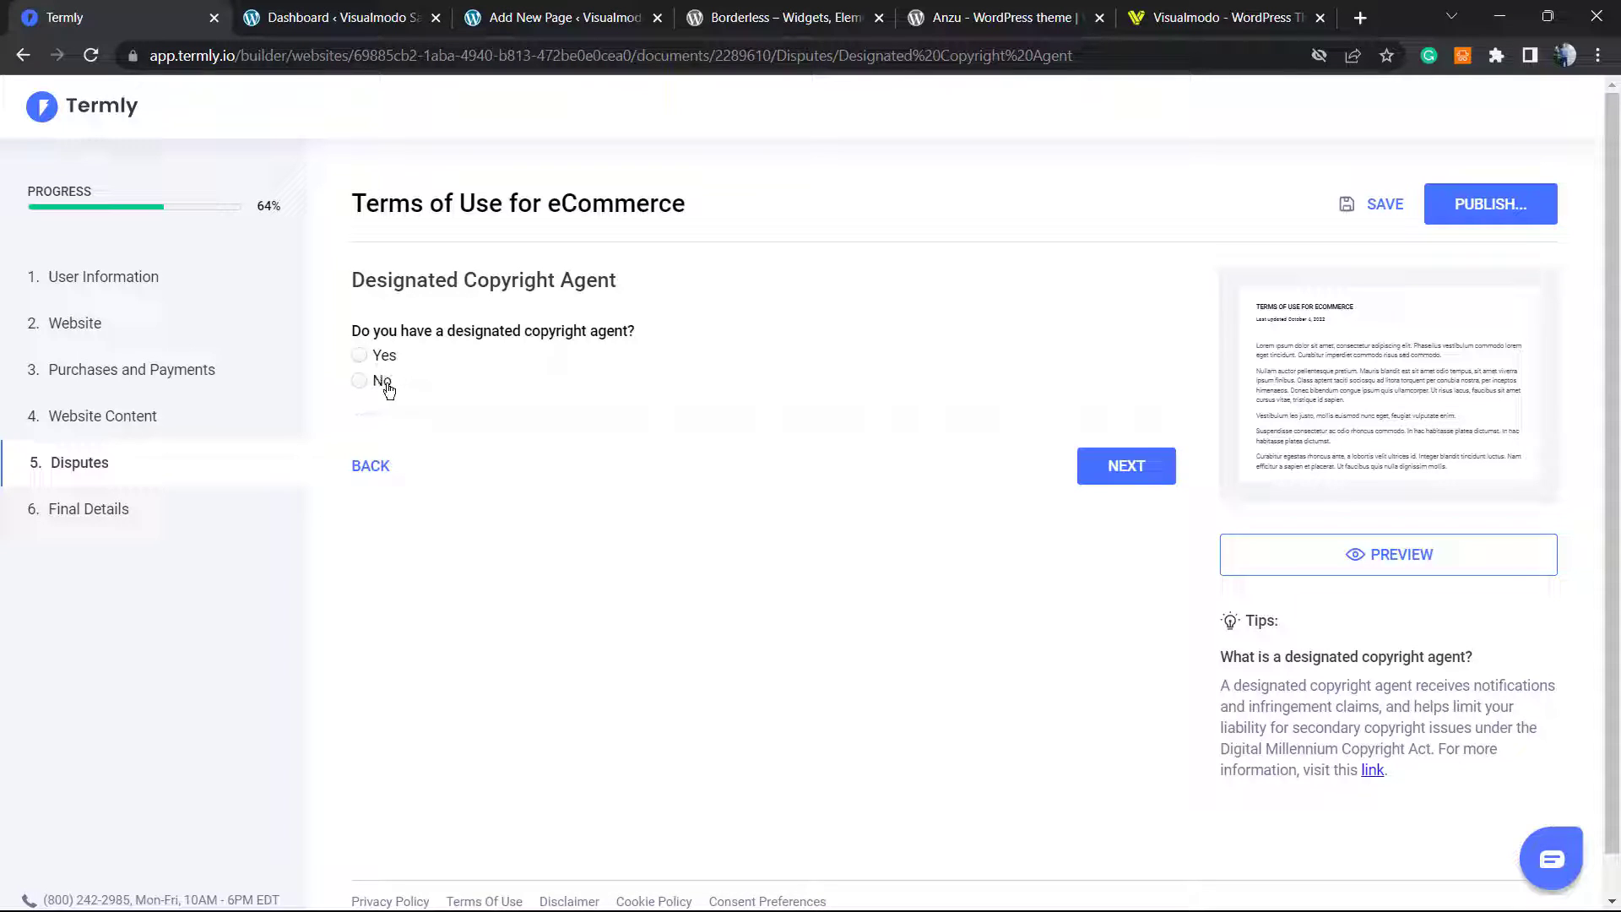
Step: State no copyright agent, acknowledge the Copyright Agent Form, and decline the infringement-notification clause
left_click(382, 380)
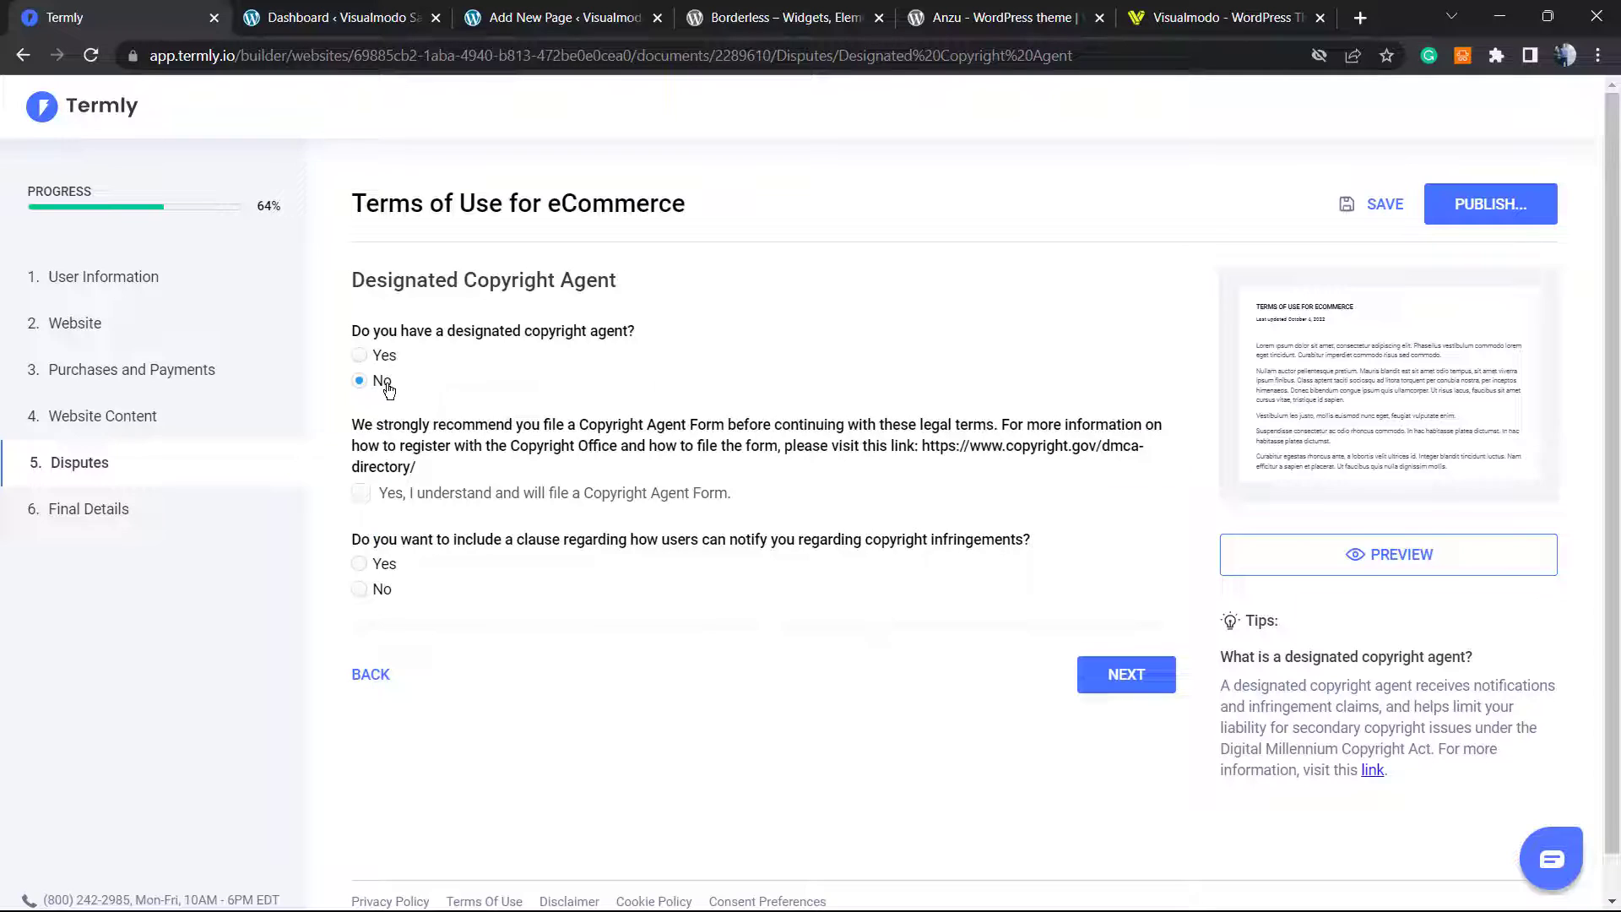
triple_click(452, 446)
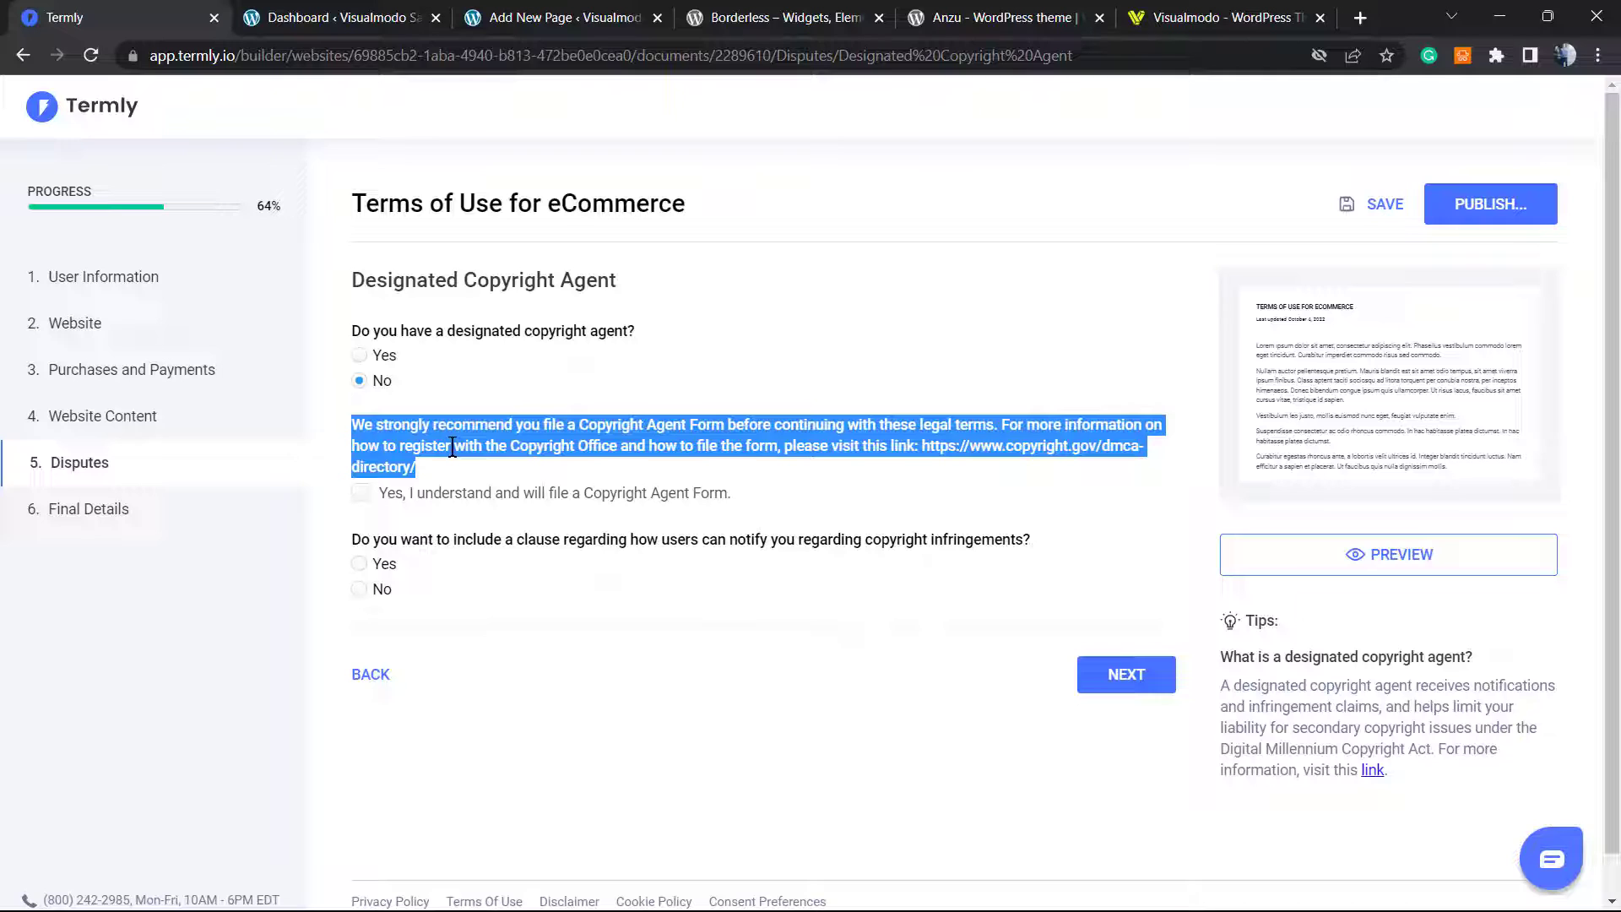
left_click(453, 446)
triple_click(390, 445)
triple_click(607, 450)
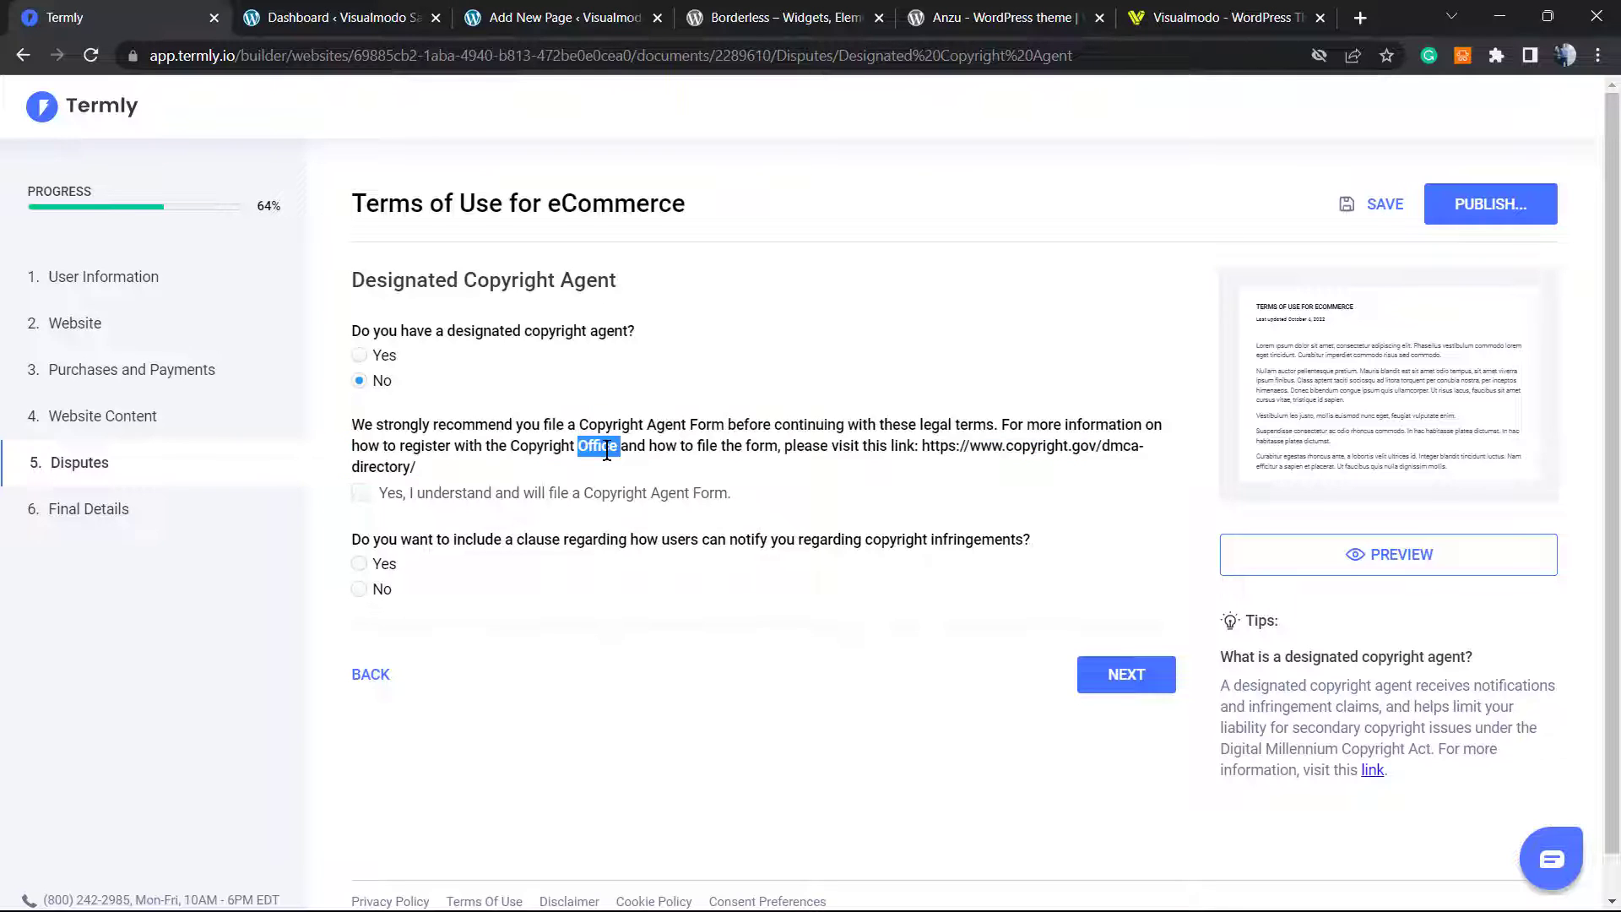
left_click(446, 494)
triple_click(592, 541)
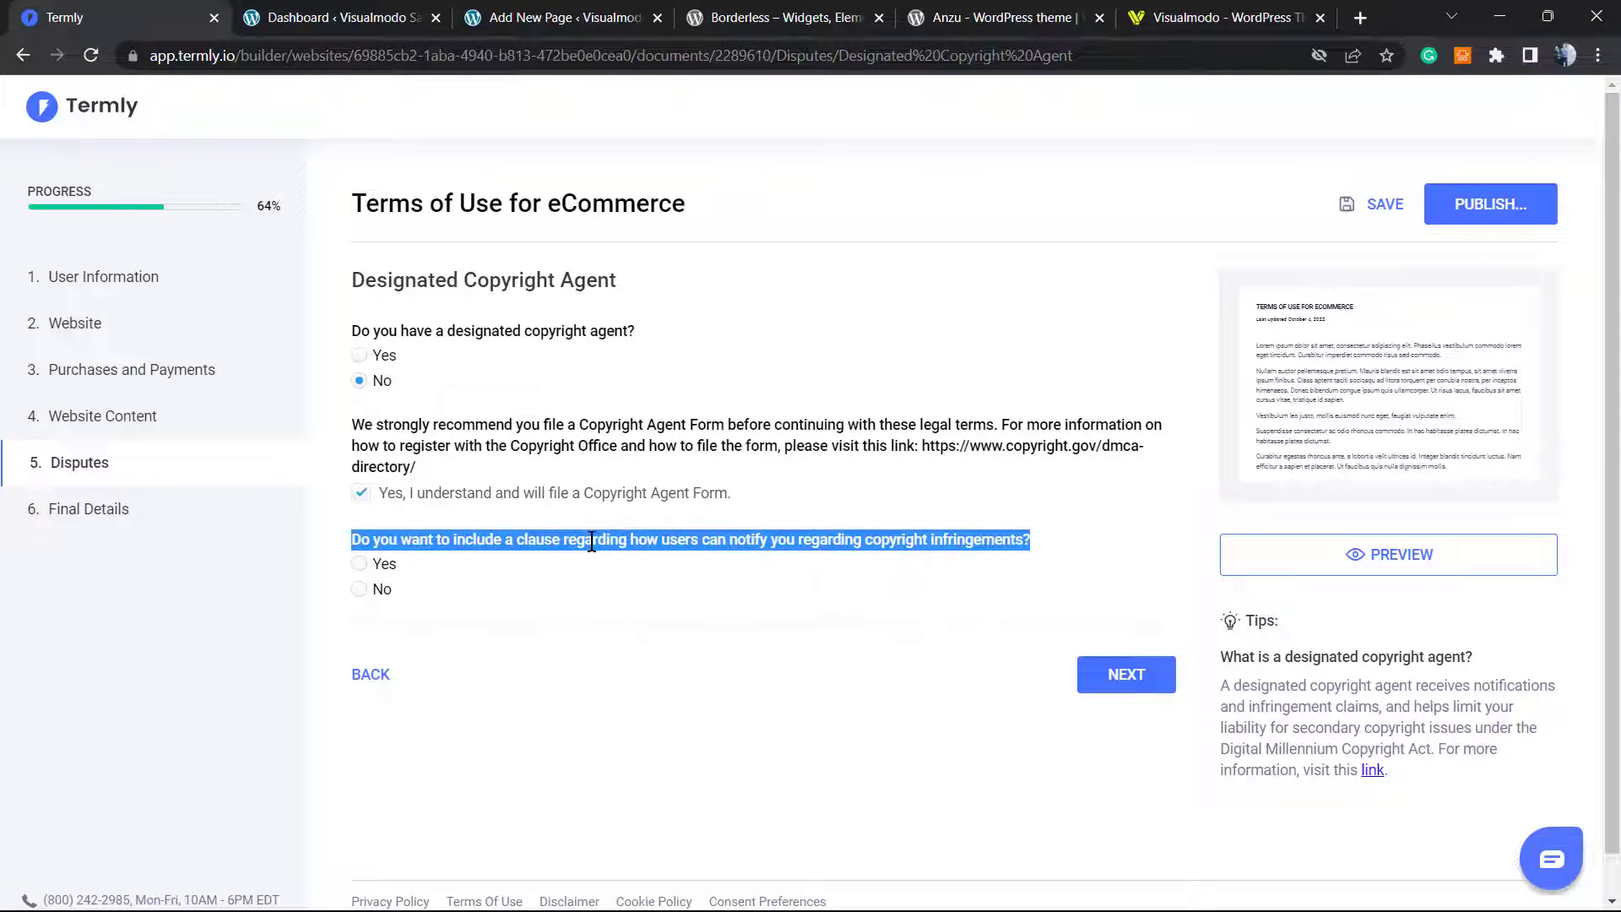
left_click(592, 541)
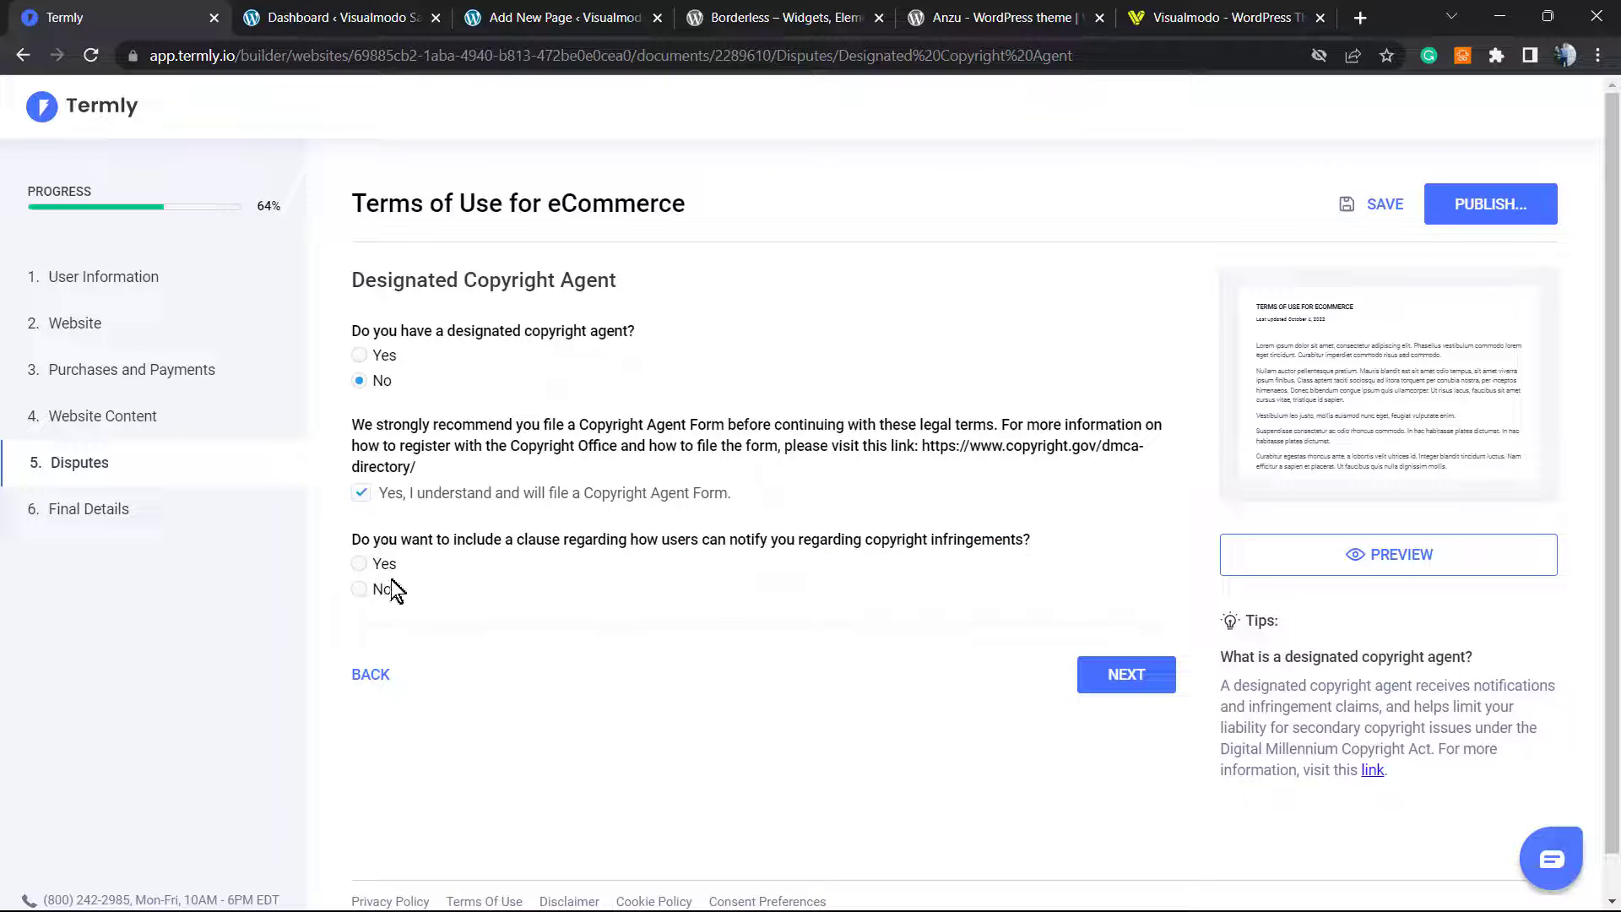
left_click(384, 588)
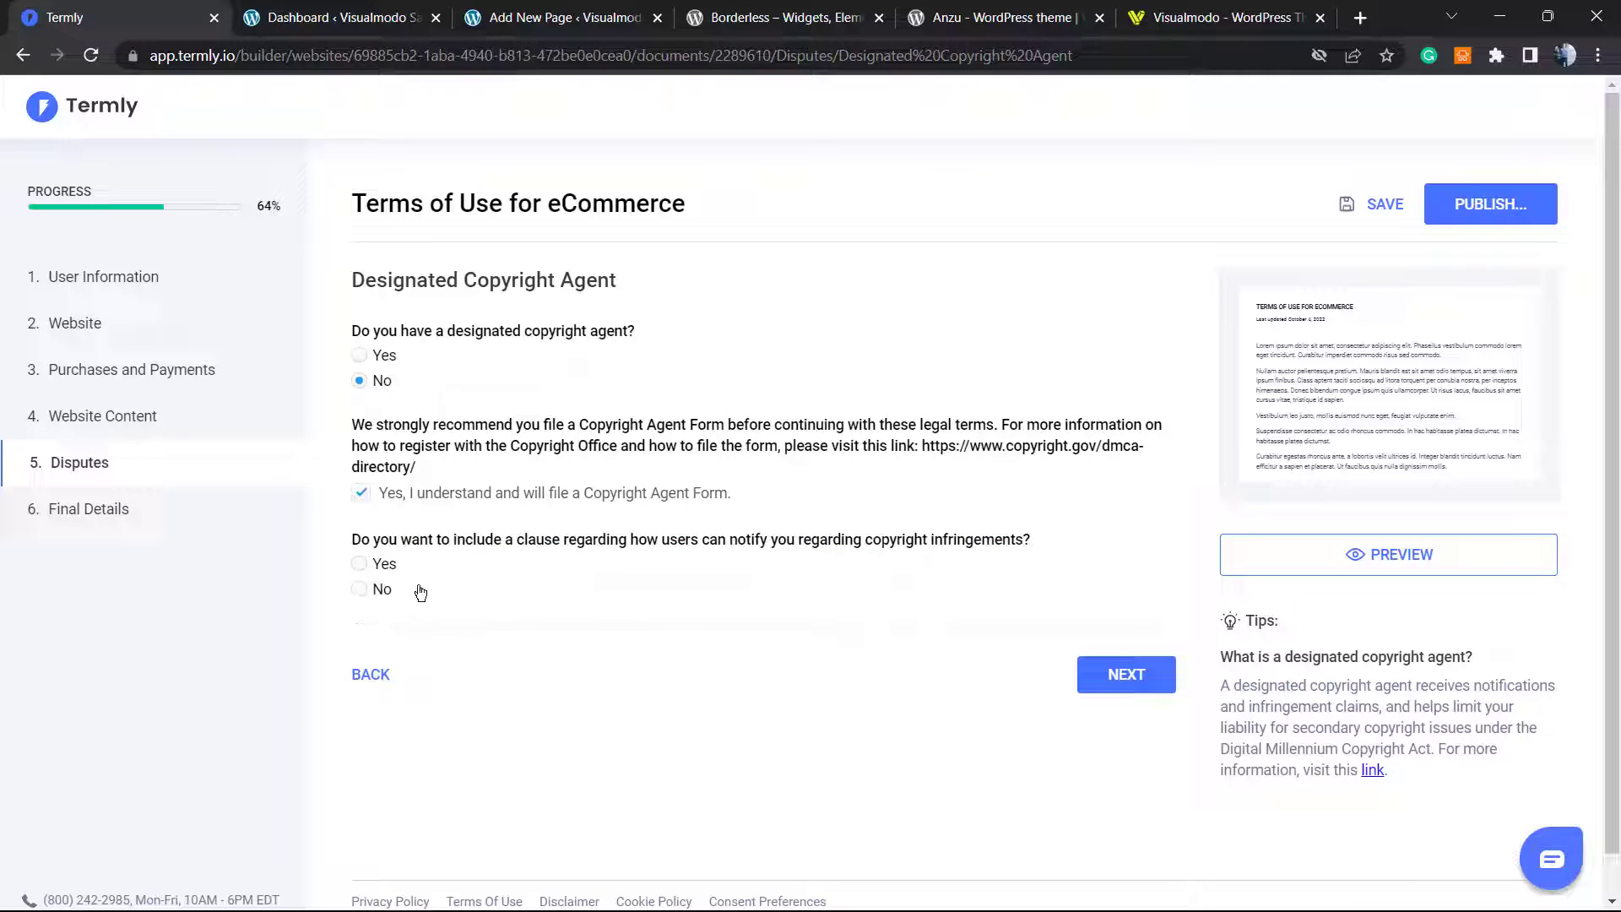
left_click(1142, 679)
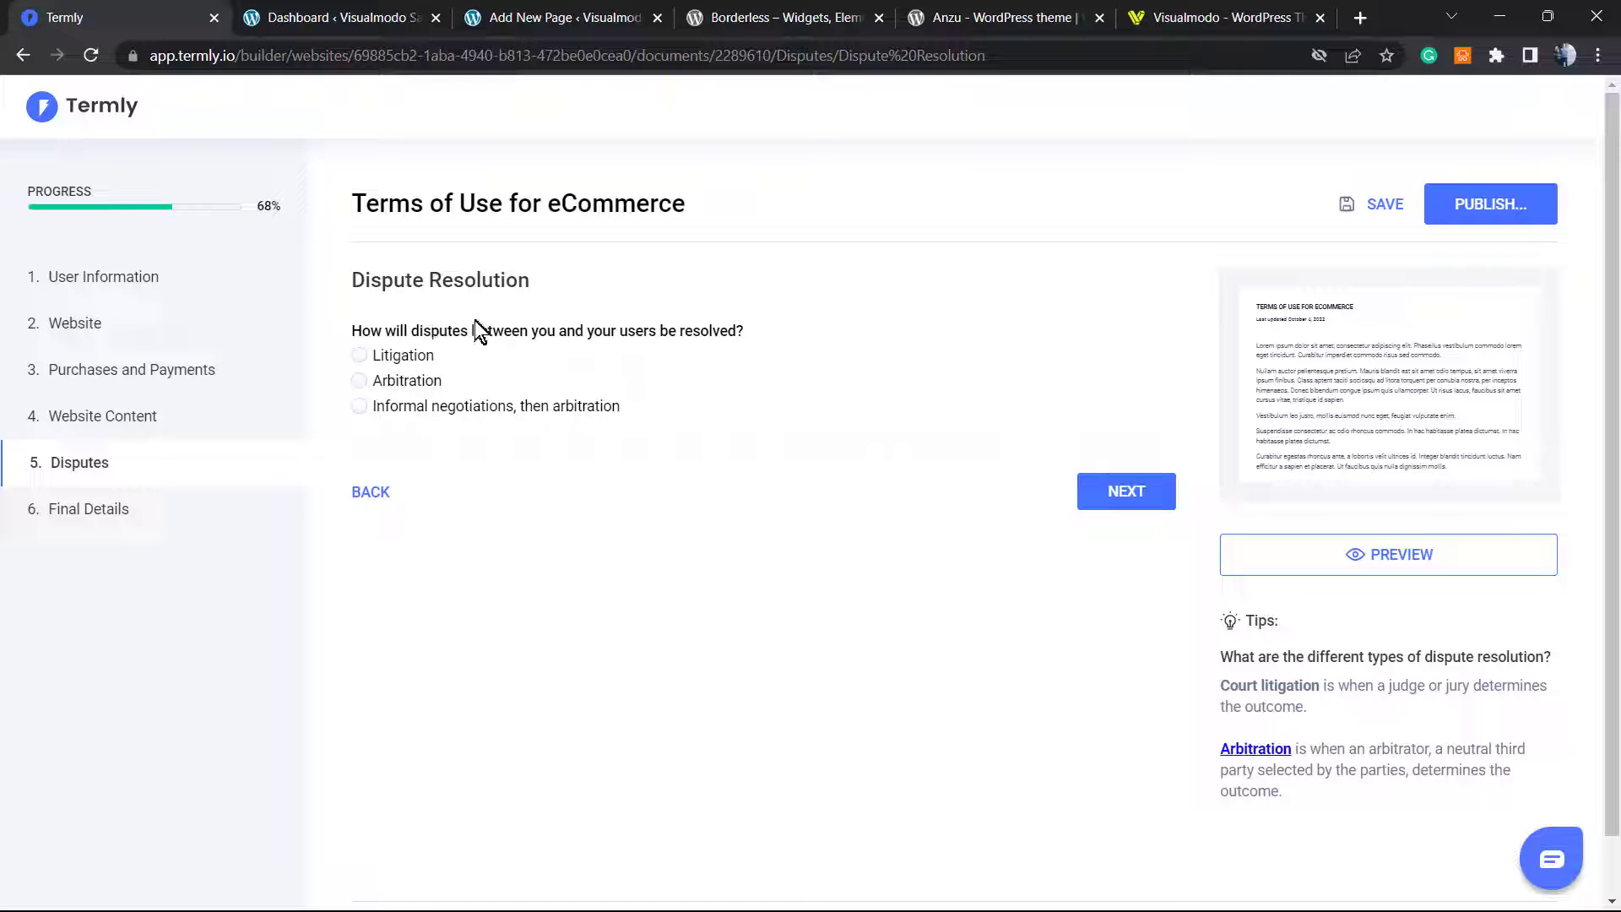
Step: Resolve disputes through litigation in Brazil
left_click(392, 365)
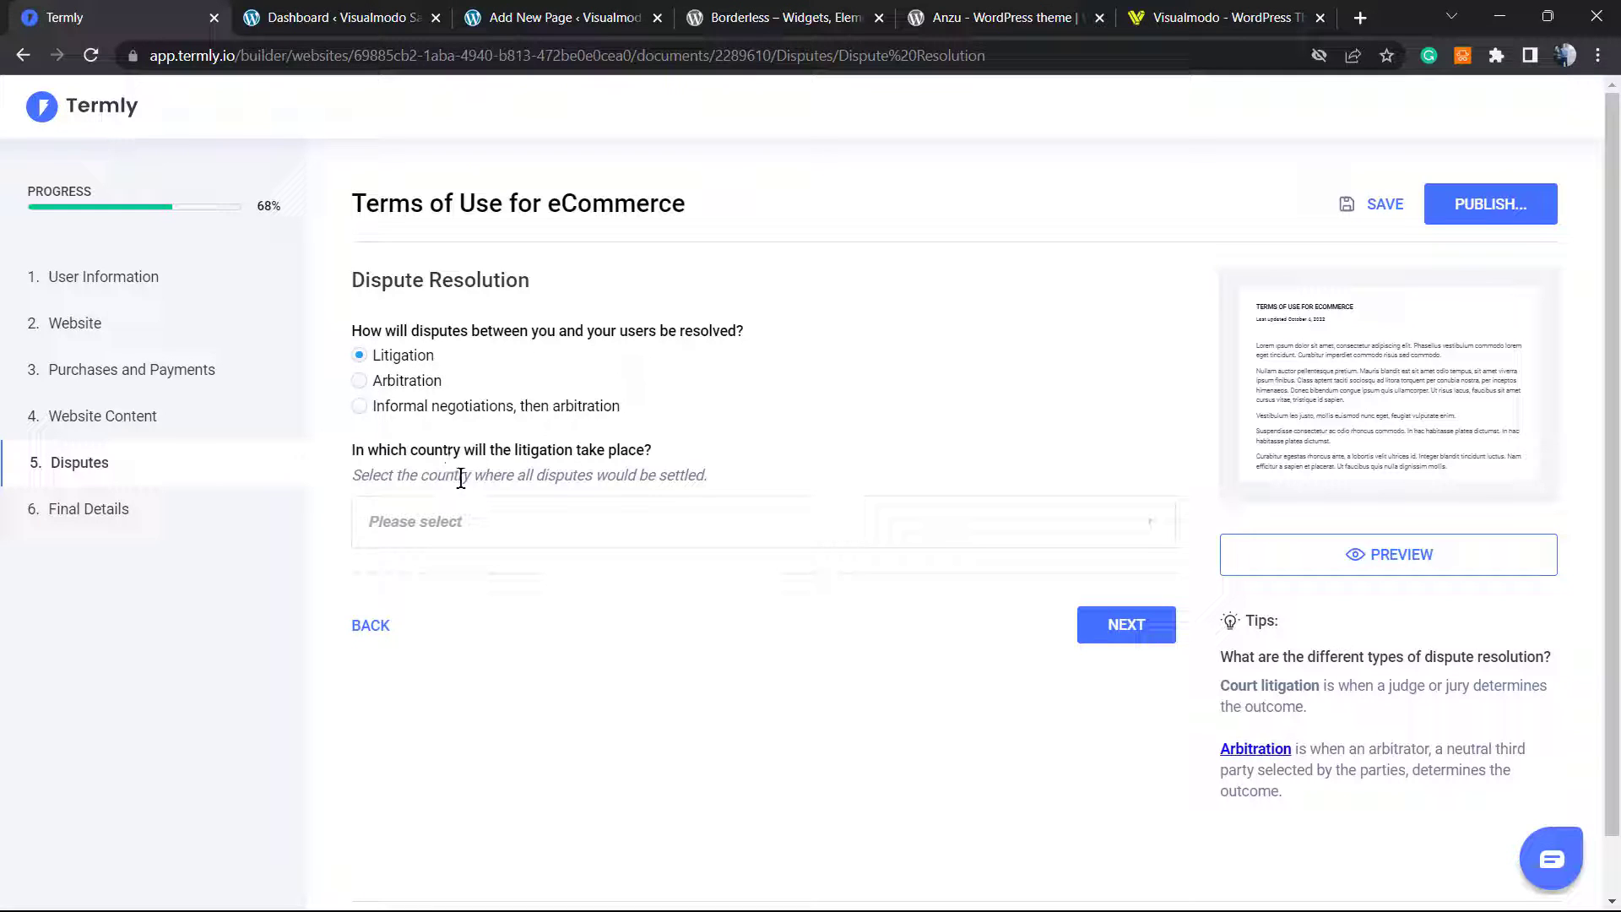
left_click(467, 531)
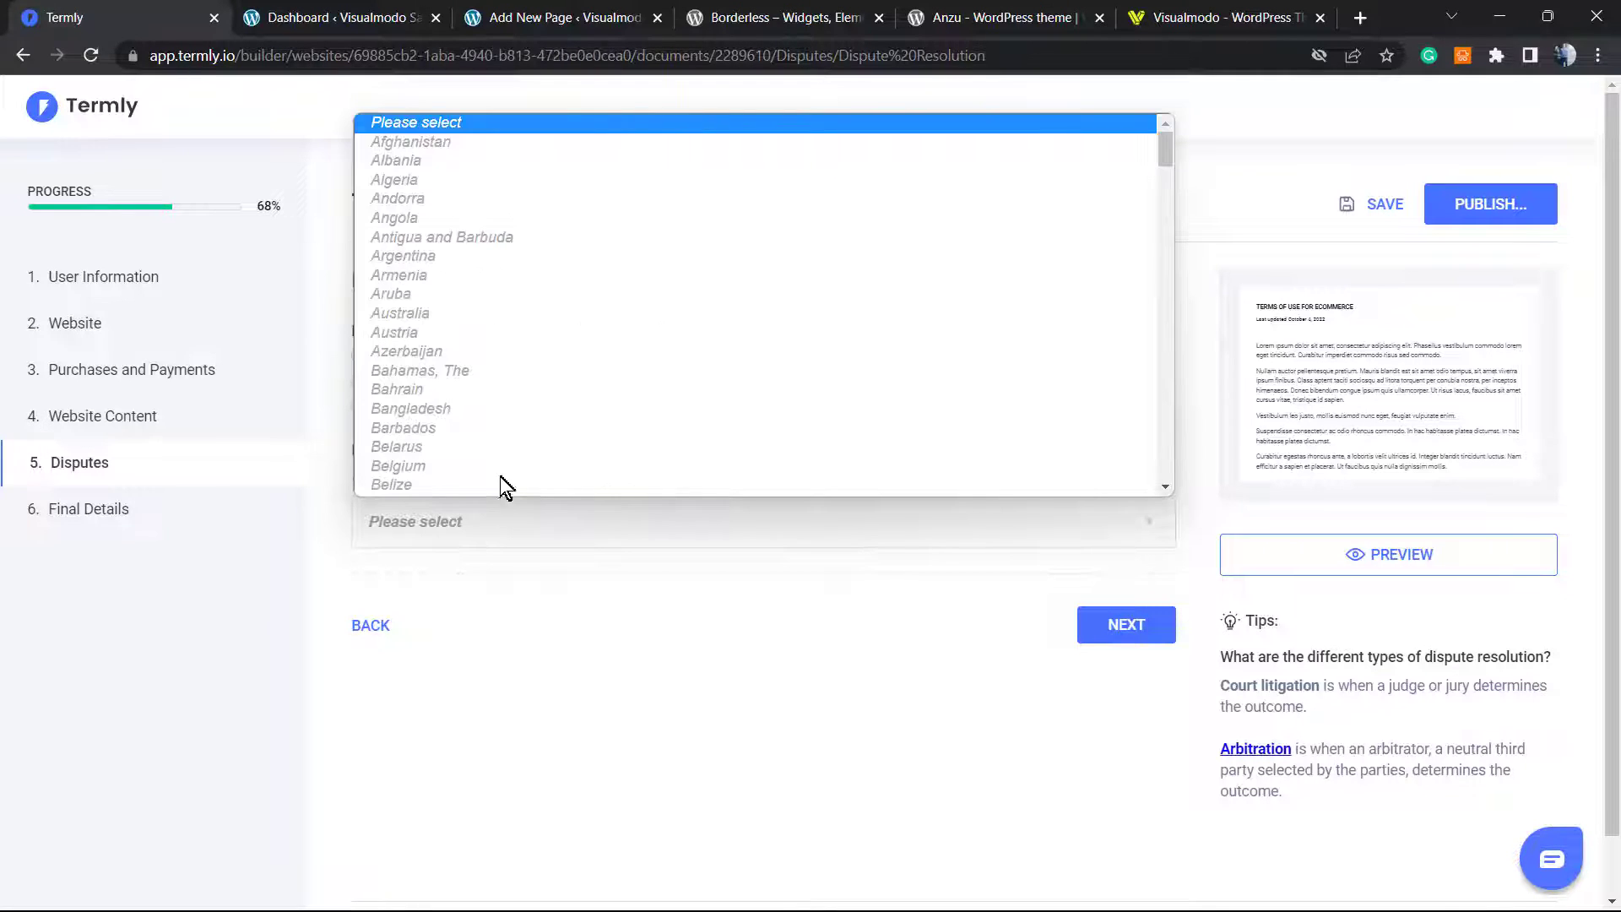
scroll(498, 395, "down", 4)
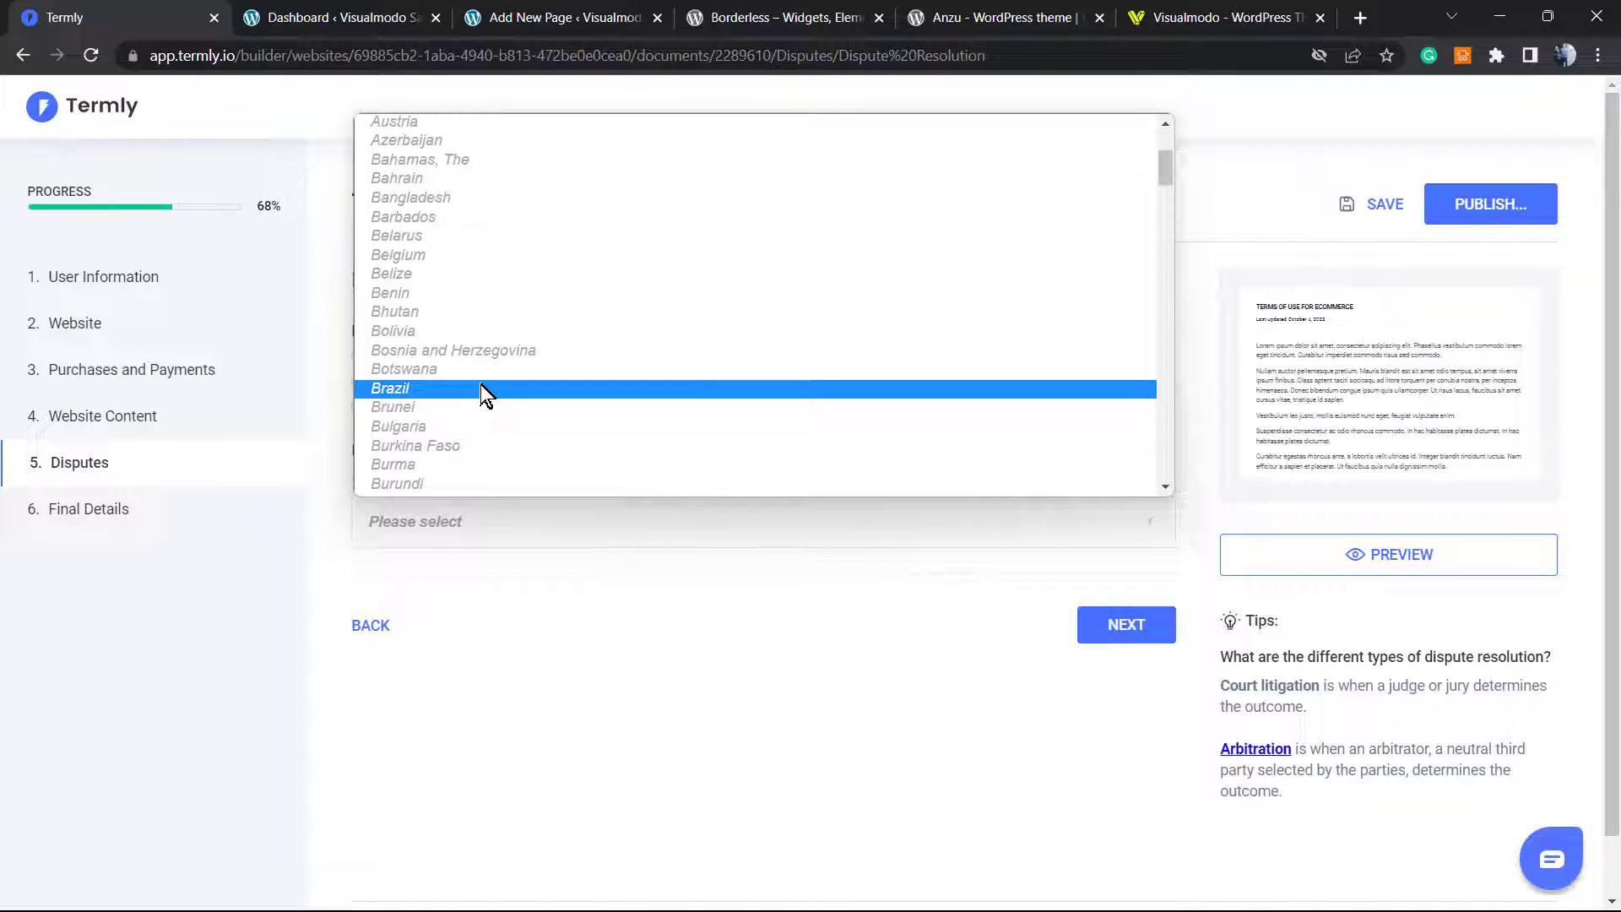
left_click(480, 388)
left_click(1111, 642)
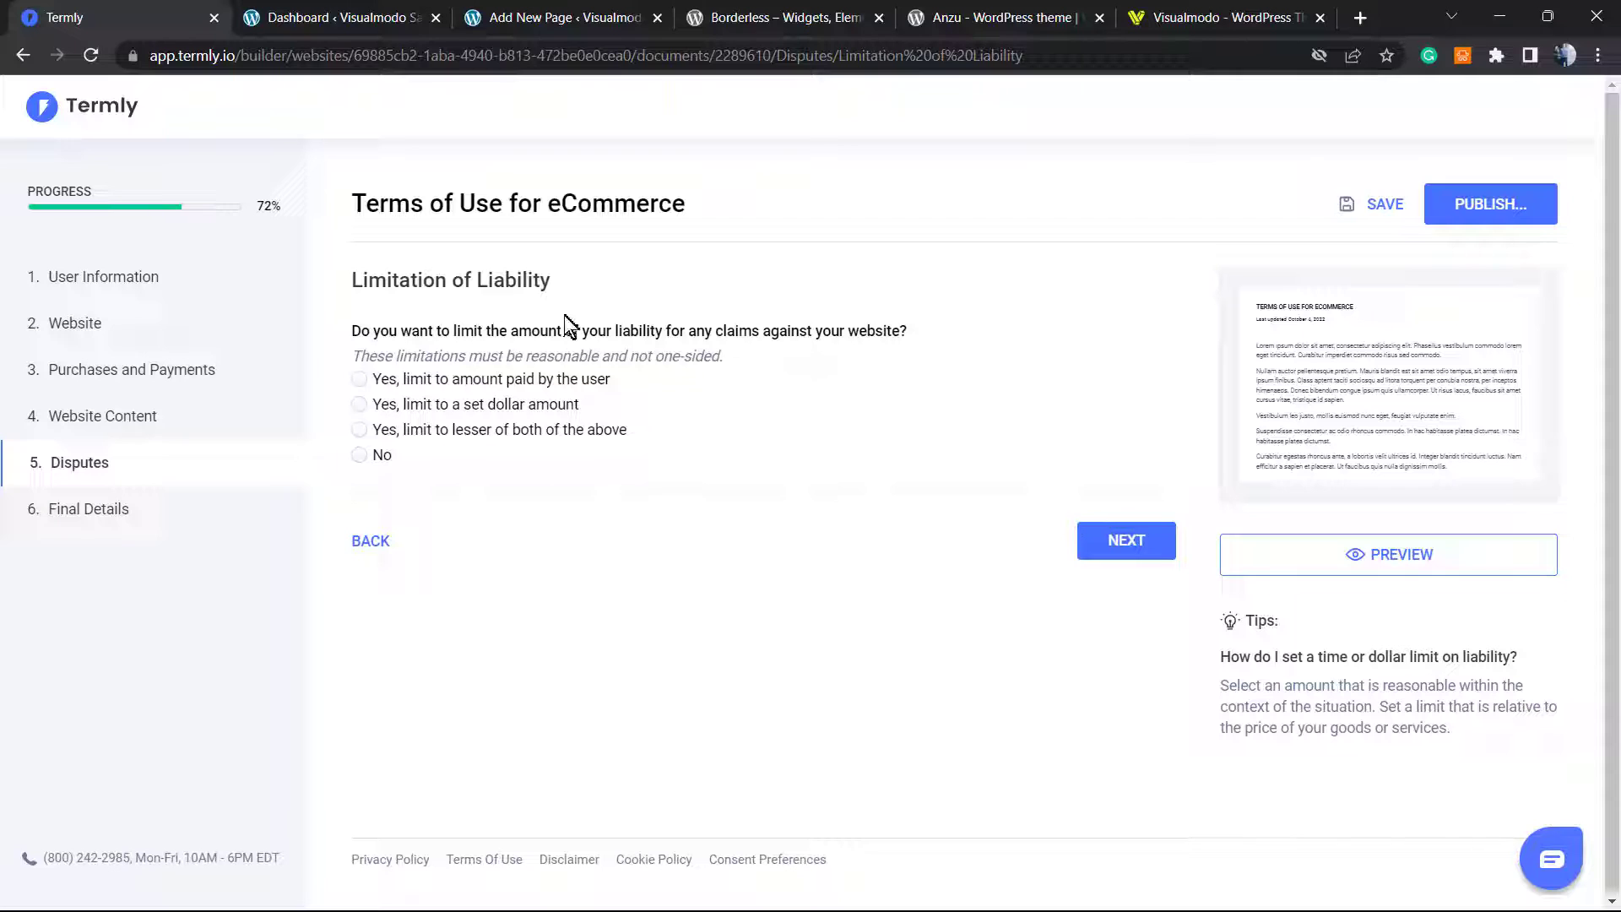
Step: Limit liability to the amount the user paid, with no time limit on claims
left_click(429, 384)
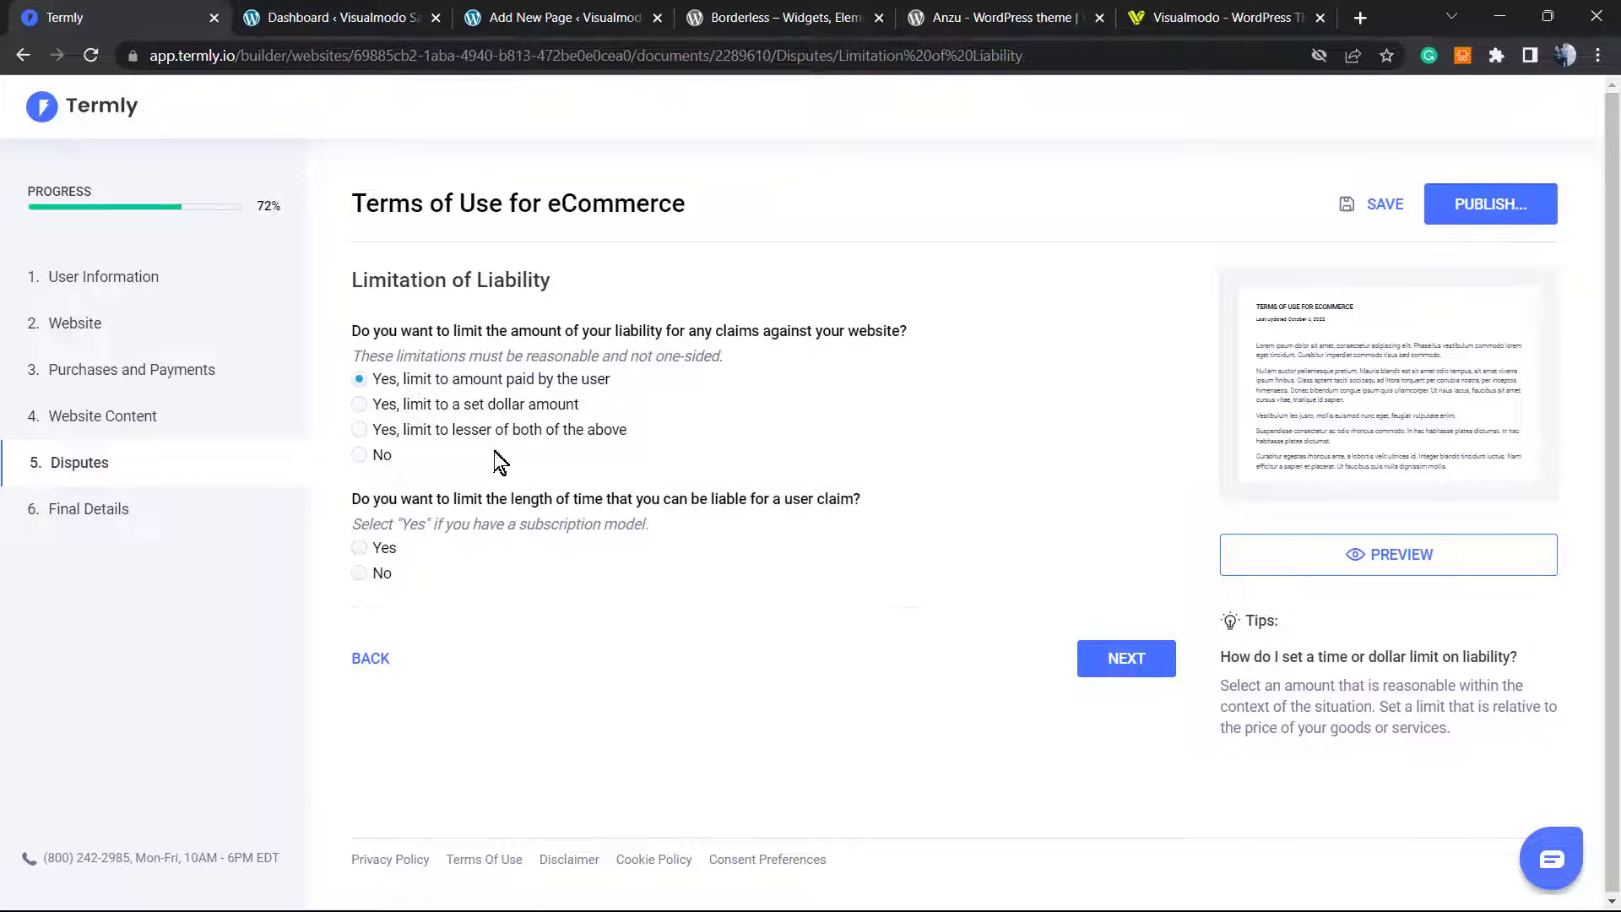
left_click(386, 550)
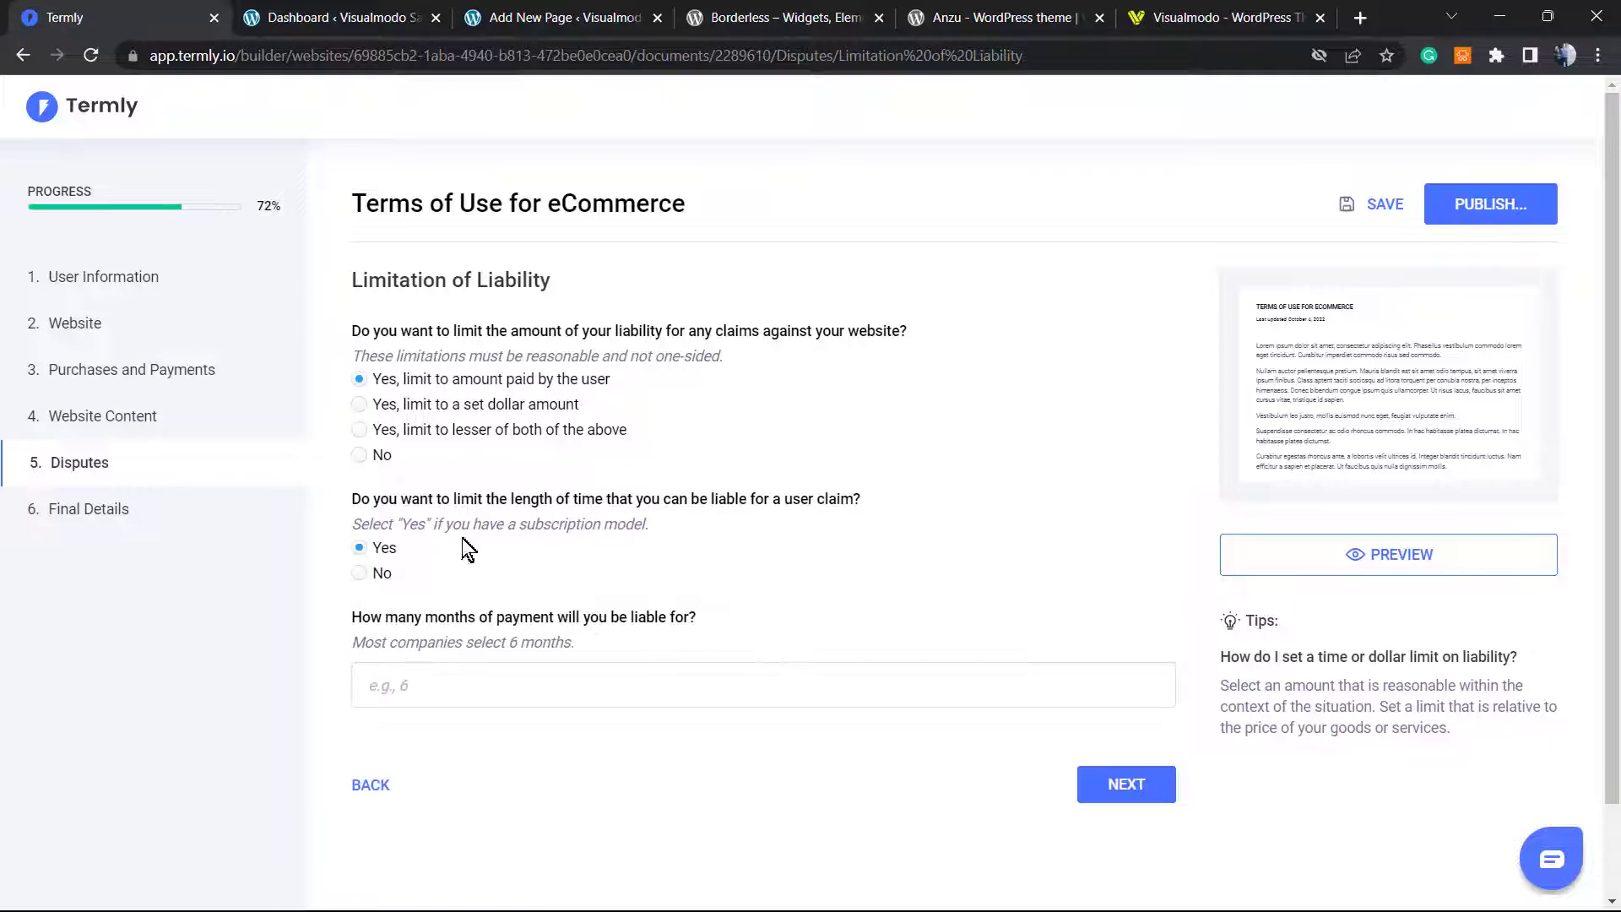
left_click(377, 577)
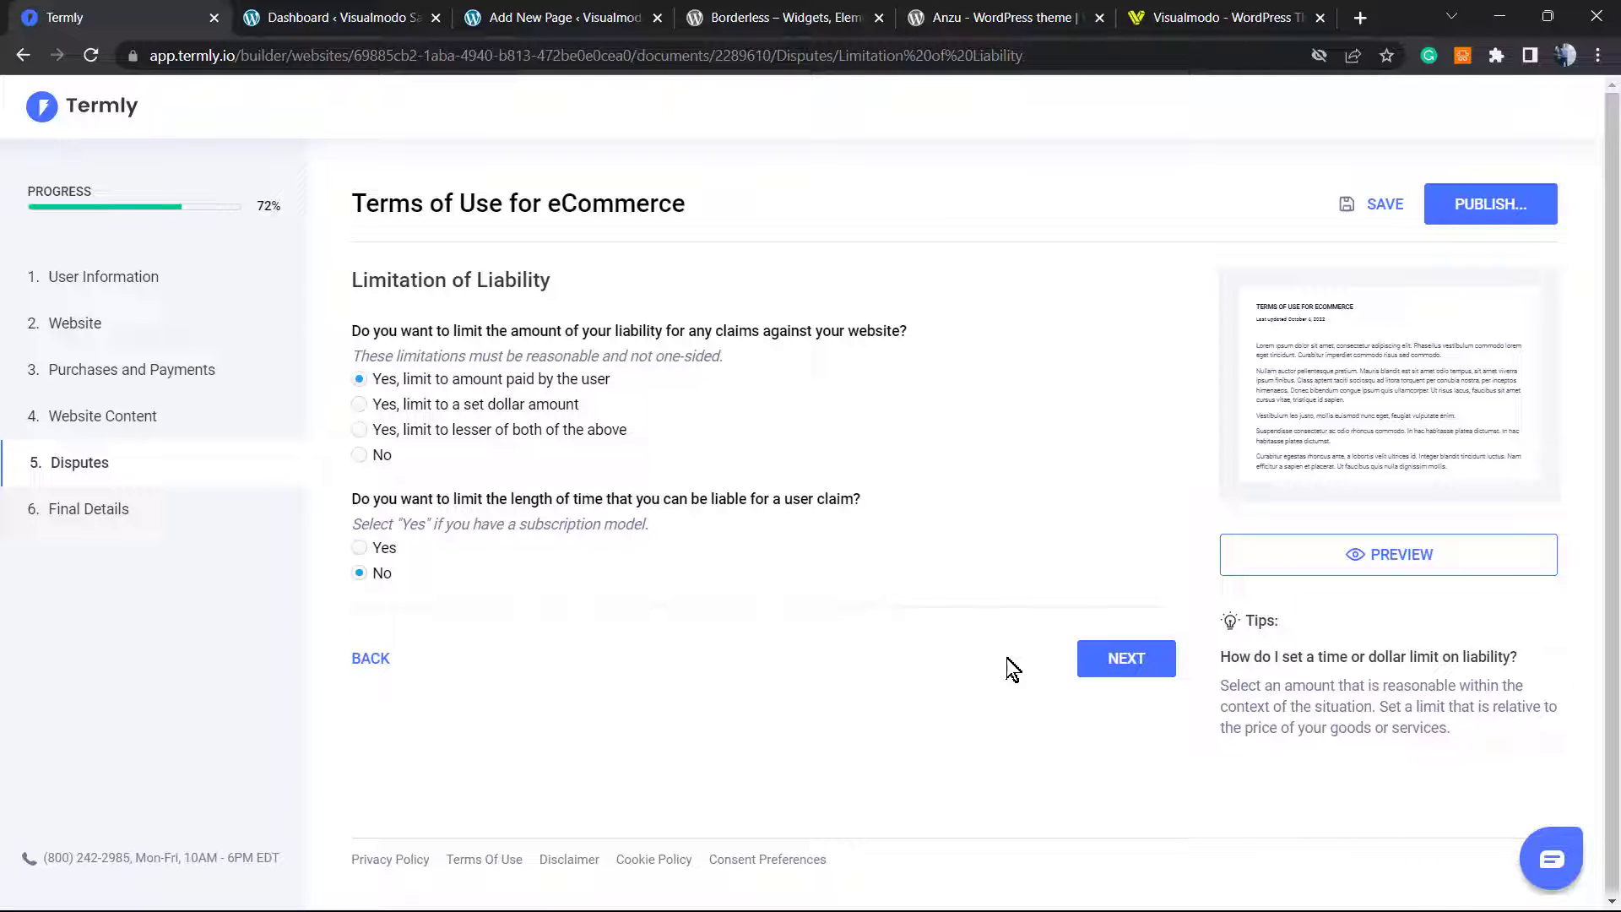
left_click(1117, 667)
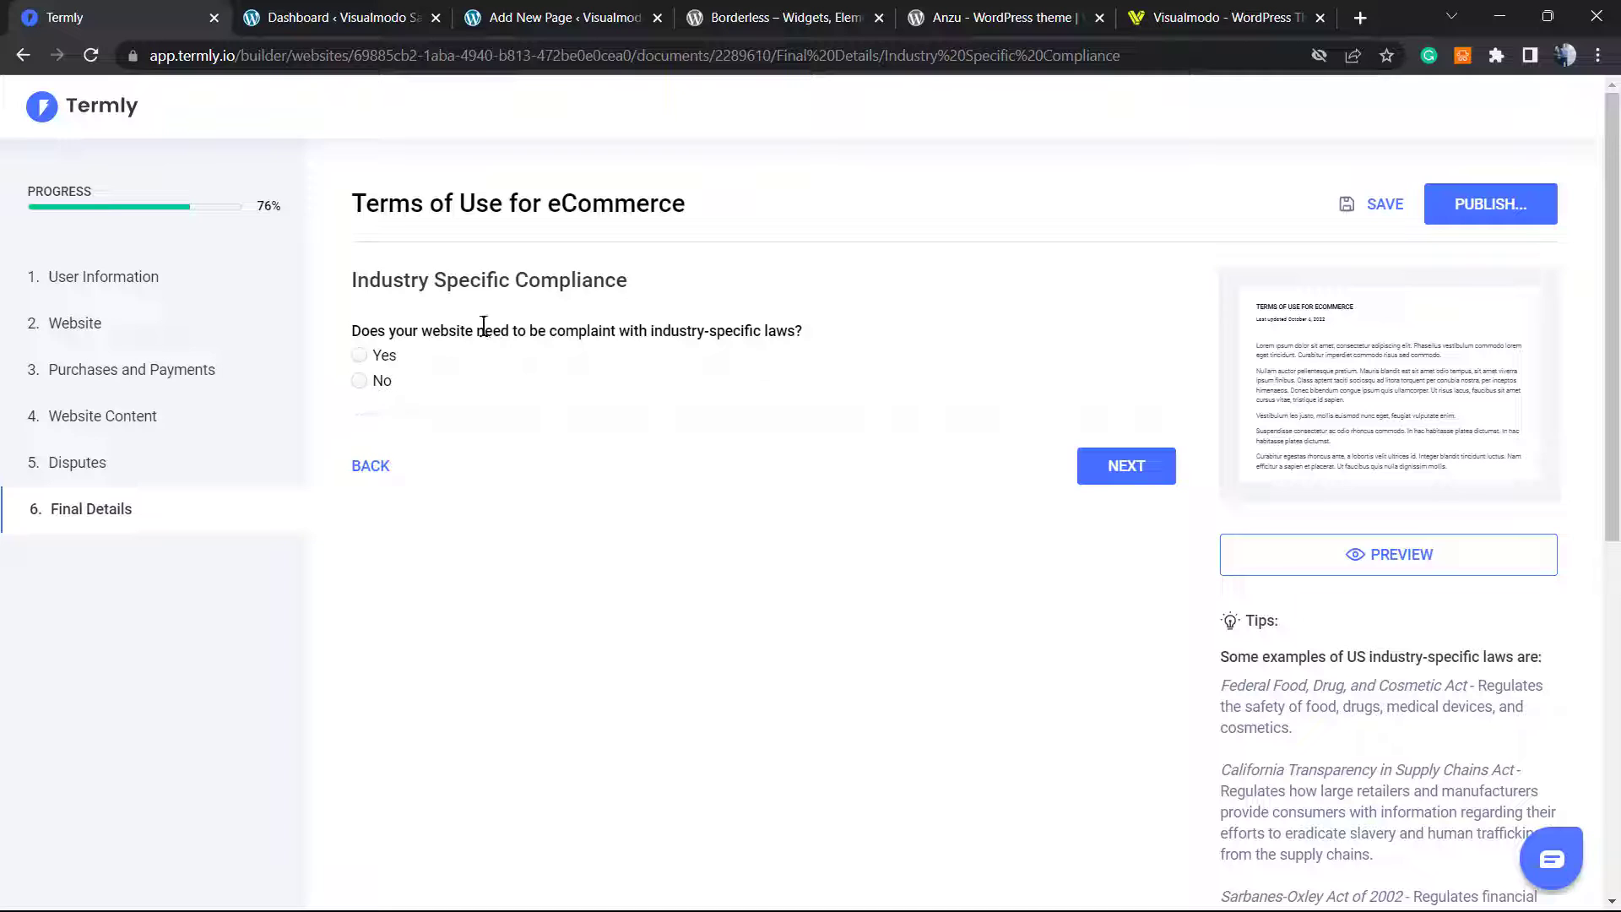
Step: State that no industry-specific laws apply and choose Brazil's laws to govern the terms
left_click(379, 383)
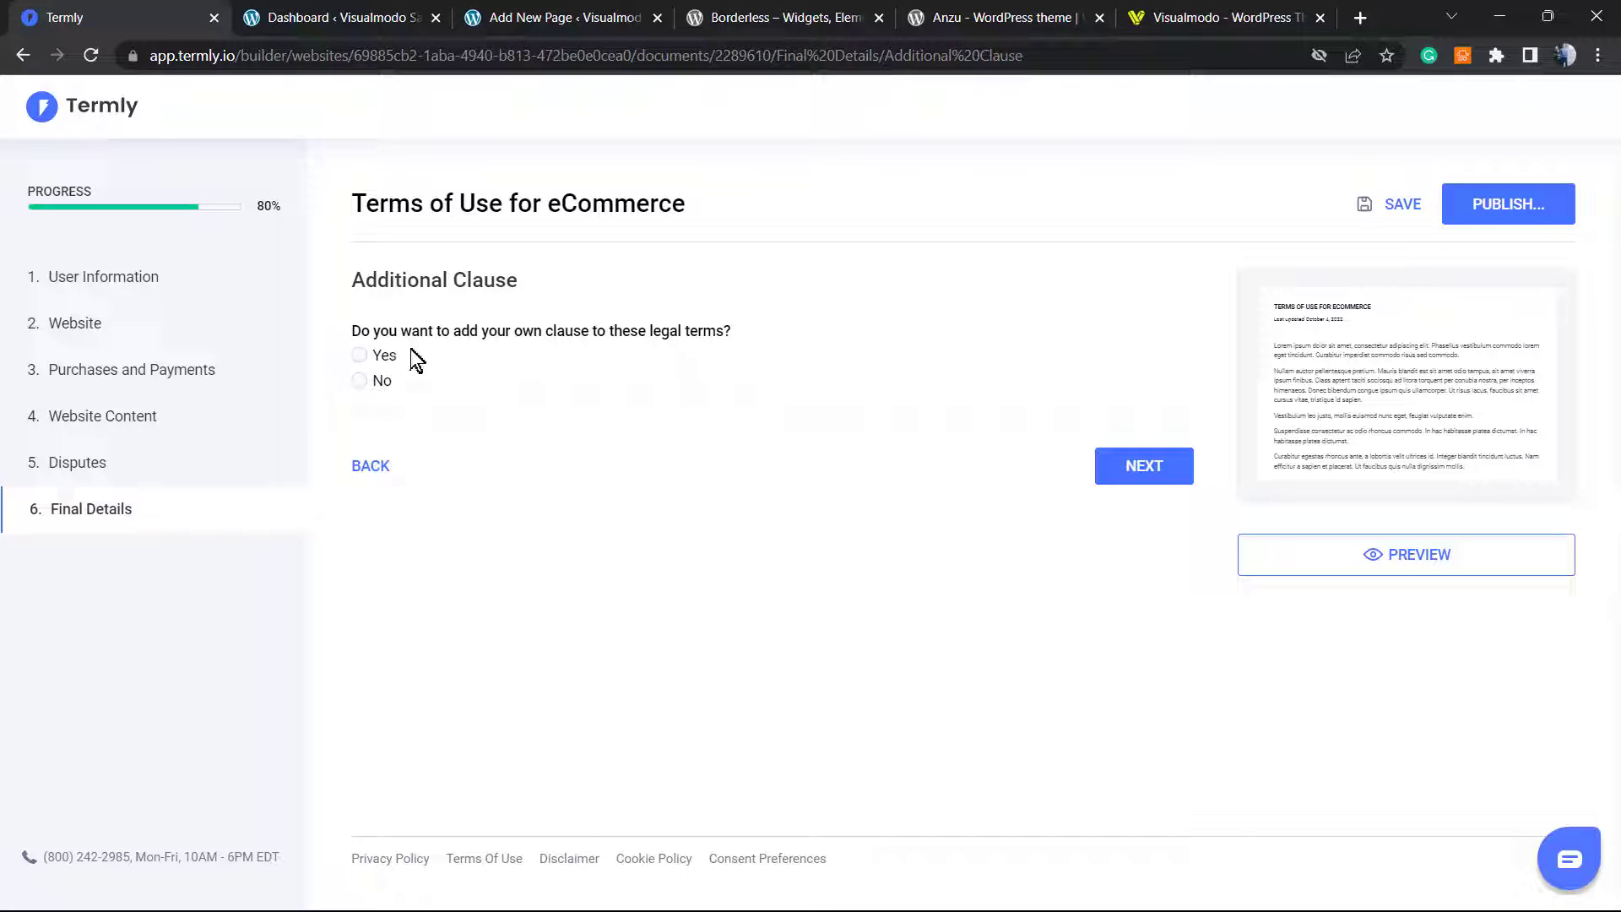
left_click(1154, 467)
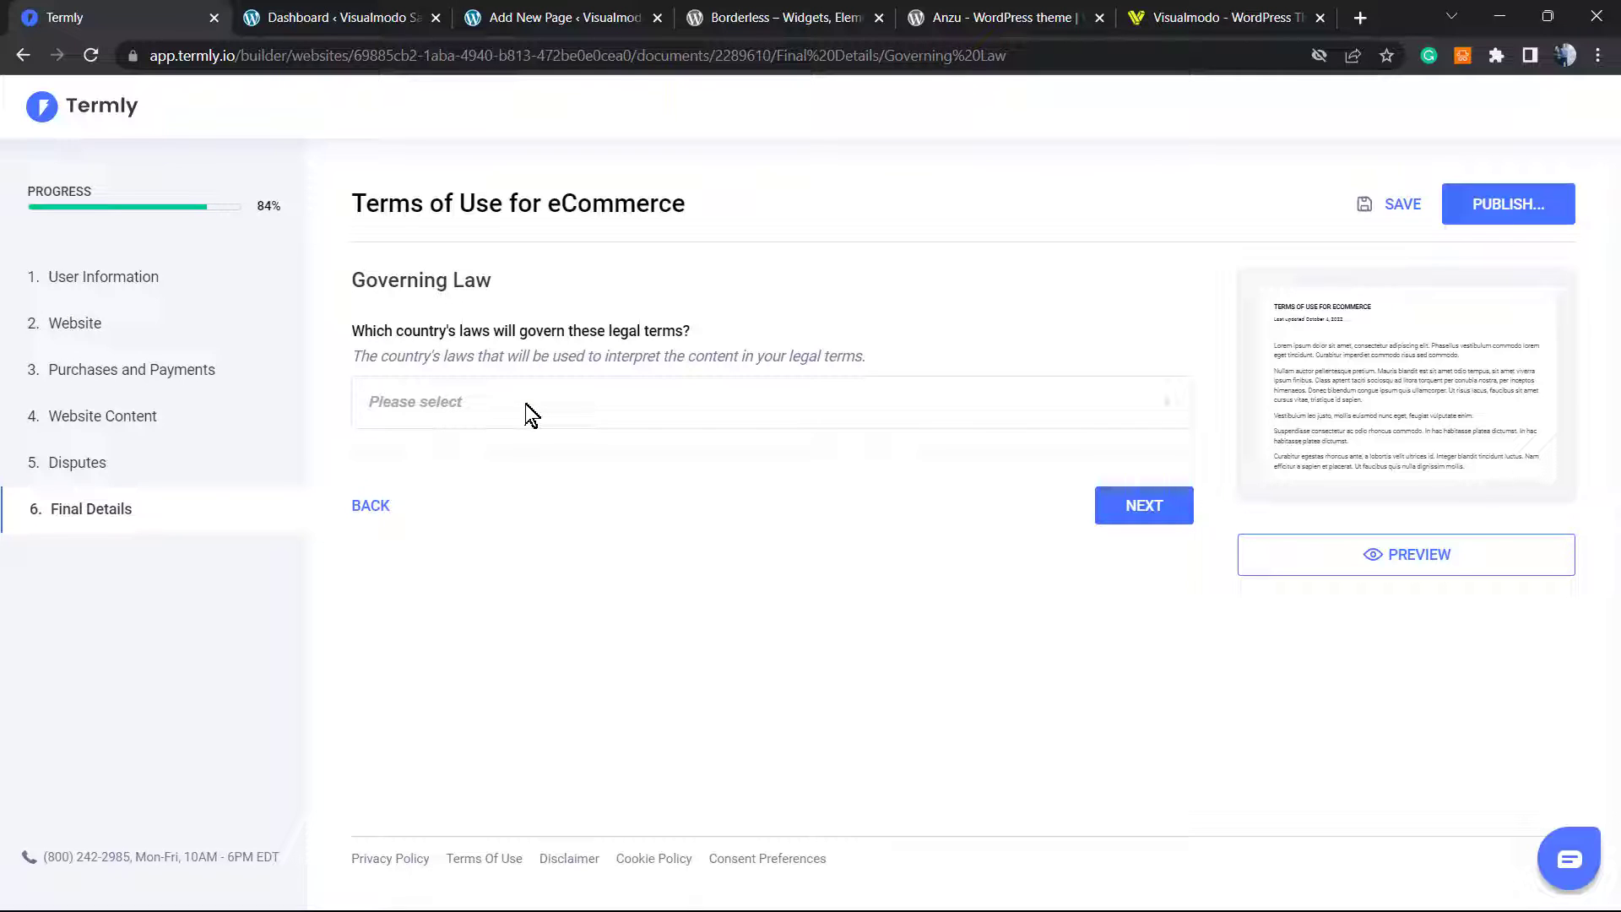
left_click(525, 404)
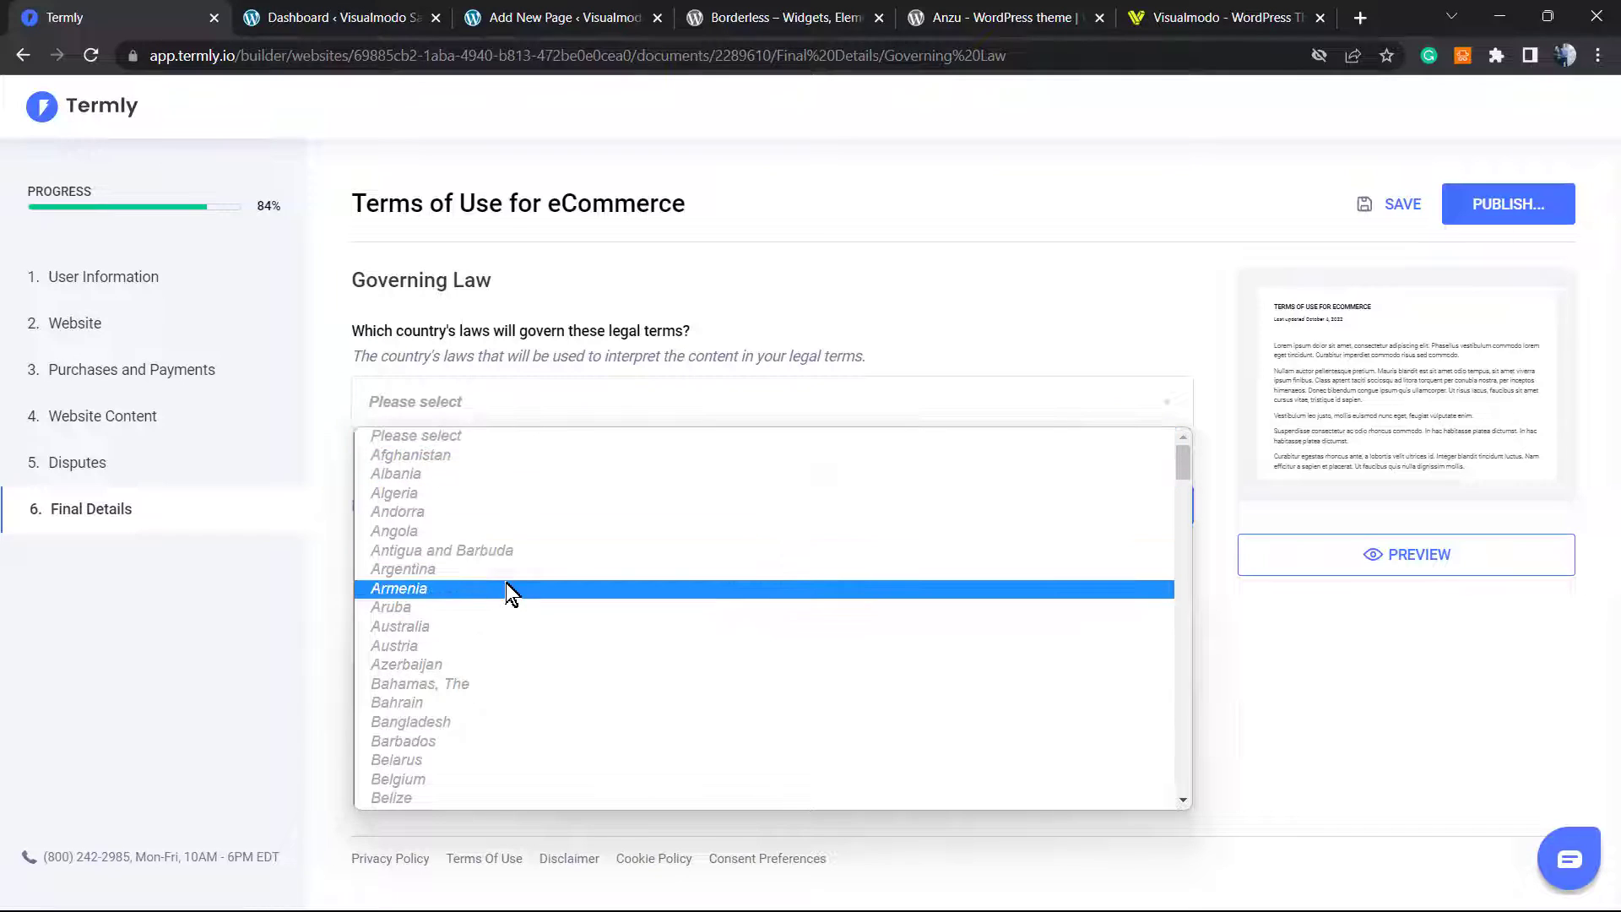
scroll(498, 593, "down", 2)
scroll(498, 592, "down", 2)
left_click(459, 707)
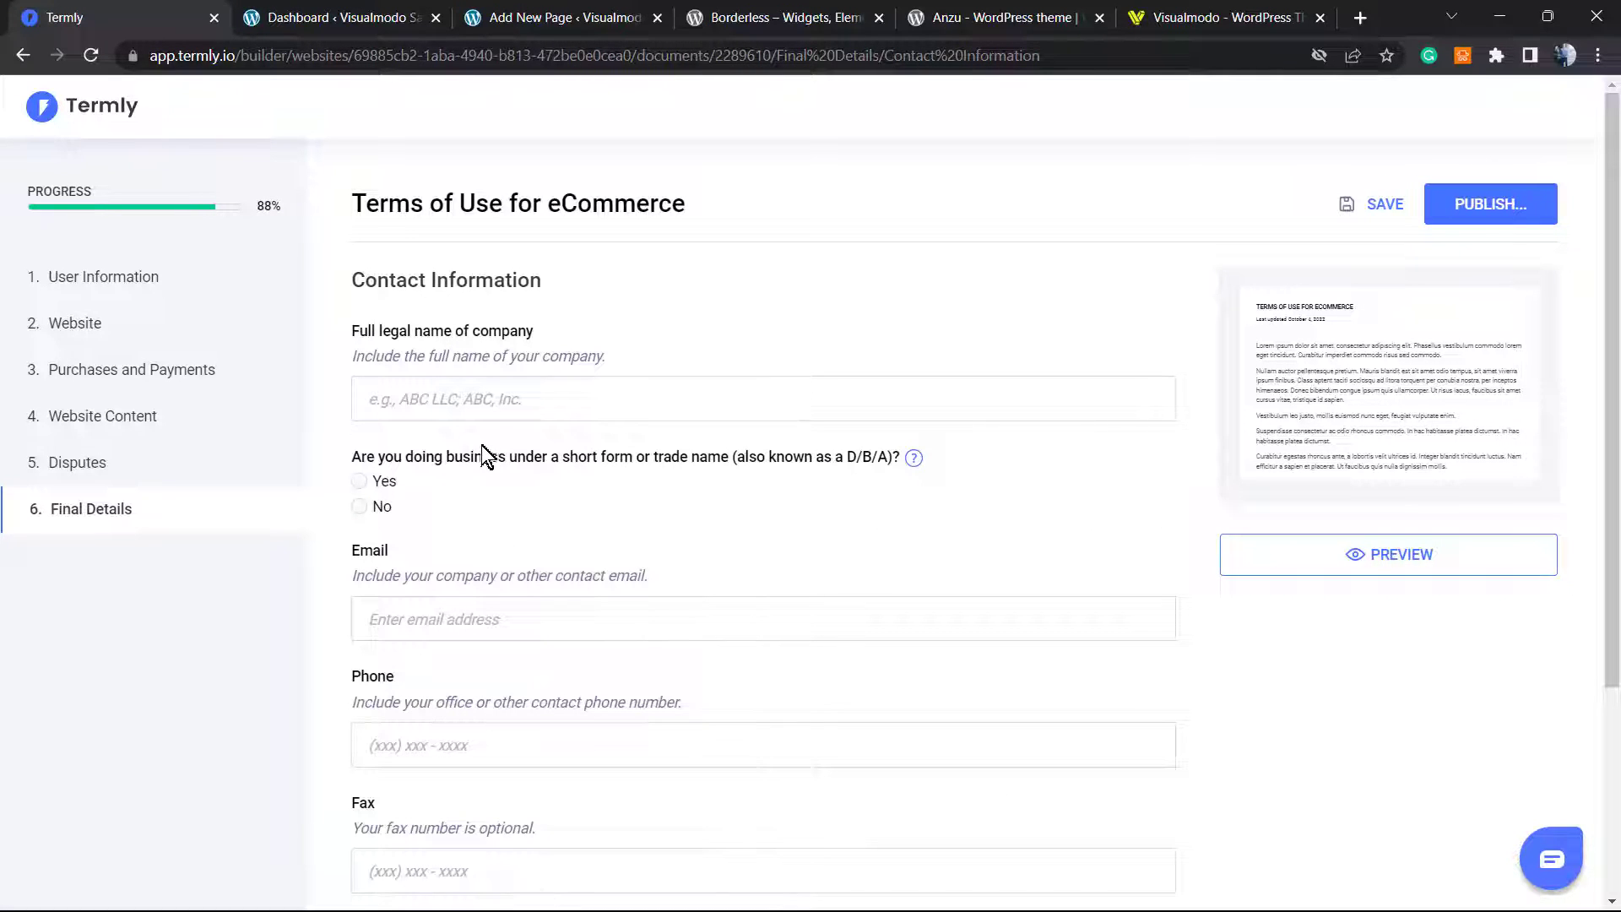
Step: Answer No to the trade-name question and pass the contact information step
triple_click(399, 330)
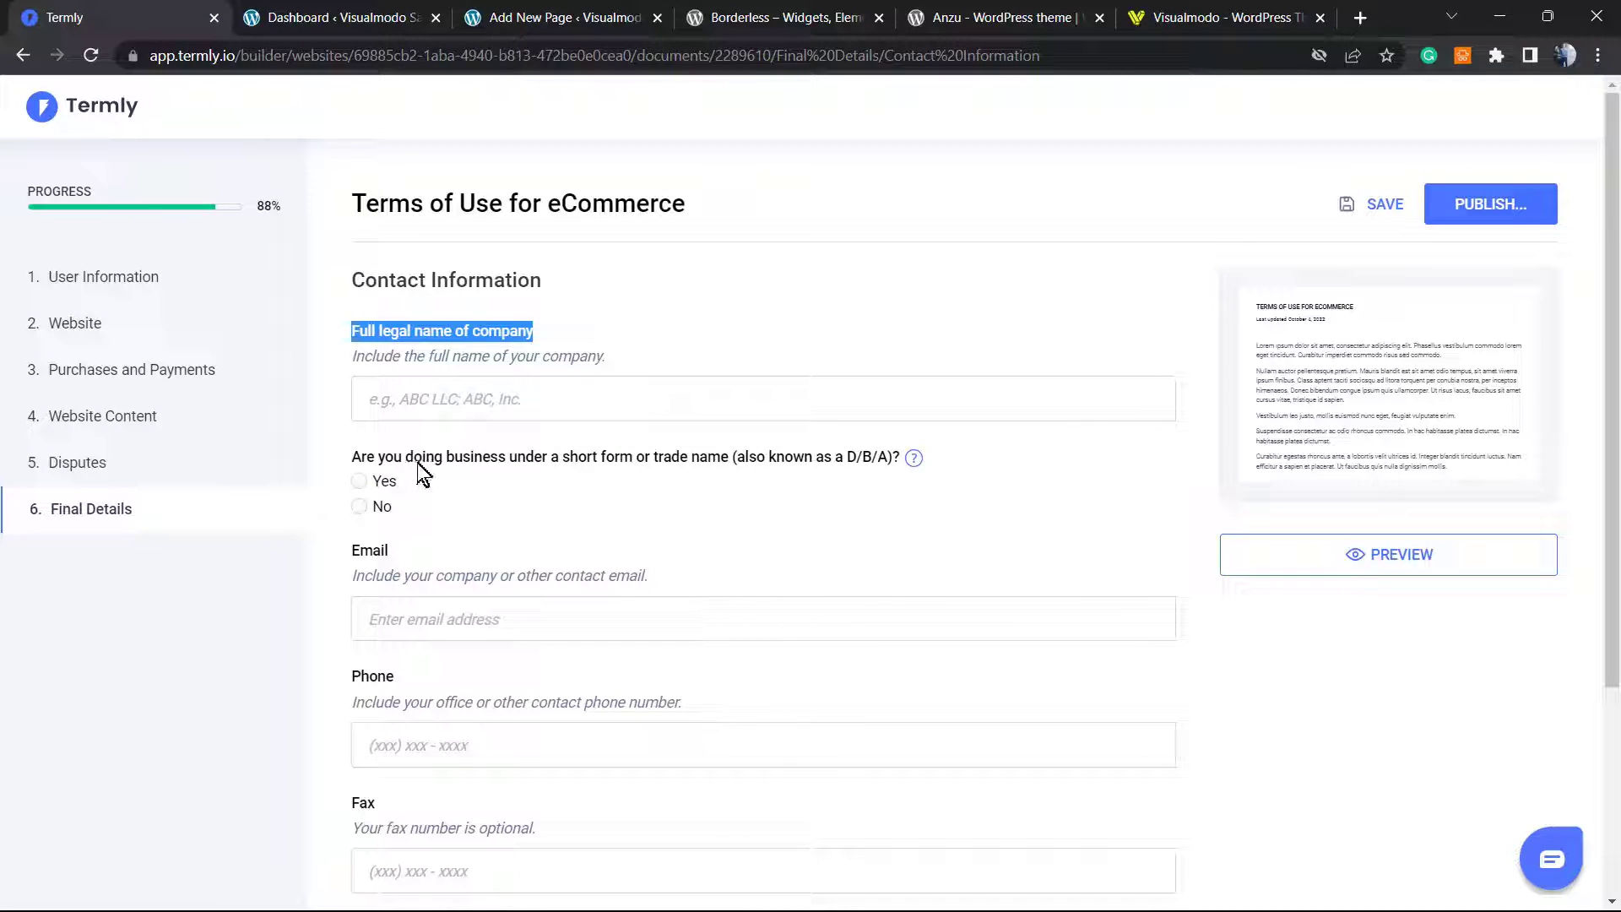
left_click(369, 517)
scroll(448, 523, "down", 1)
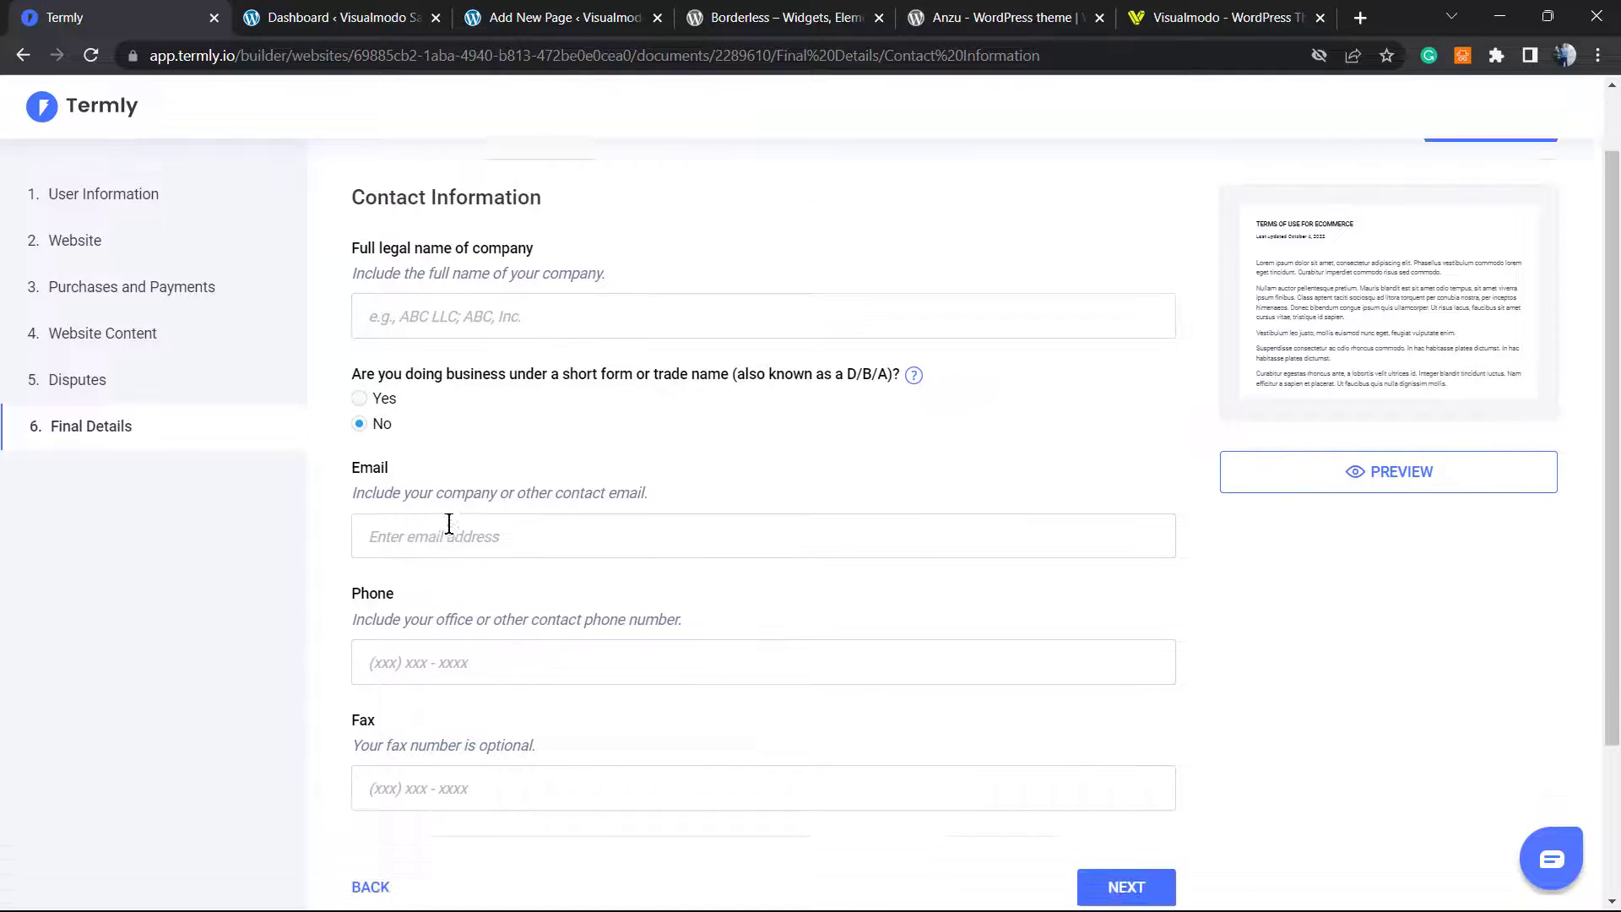
scroll(472, 639, "down", 1)
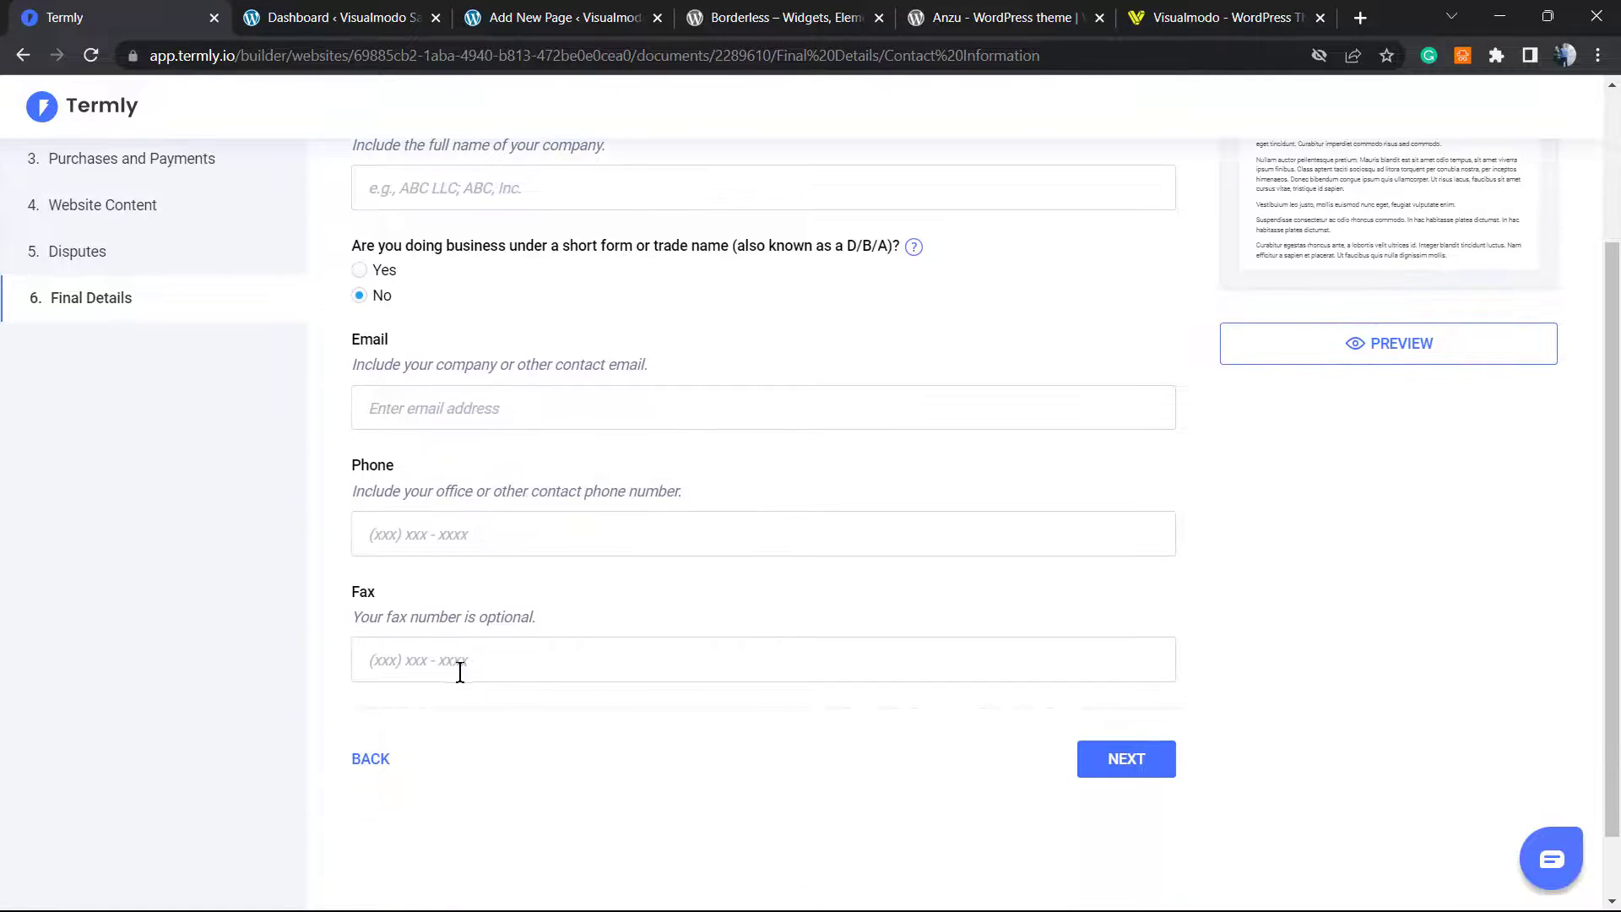
scroll(448, 629, "up", 2)
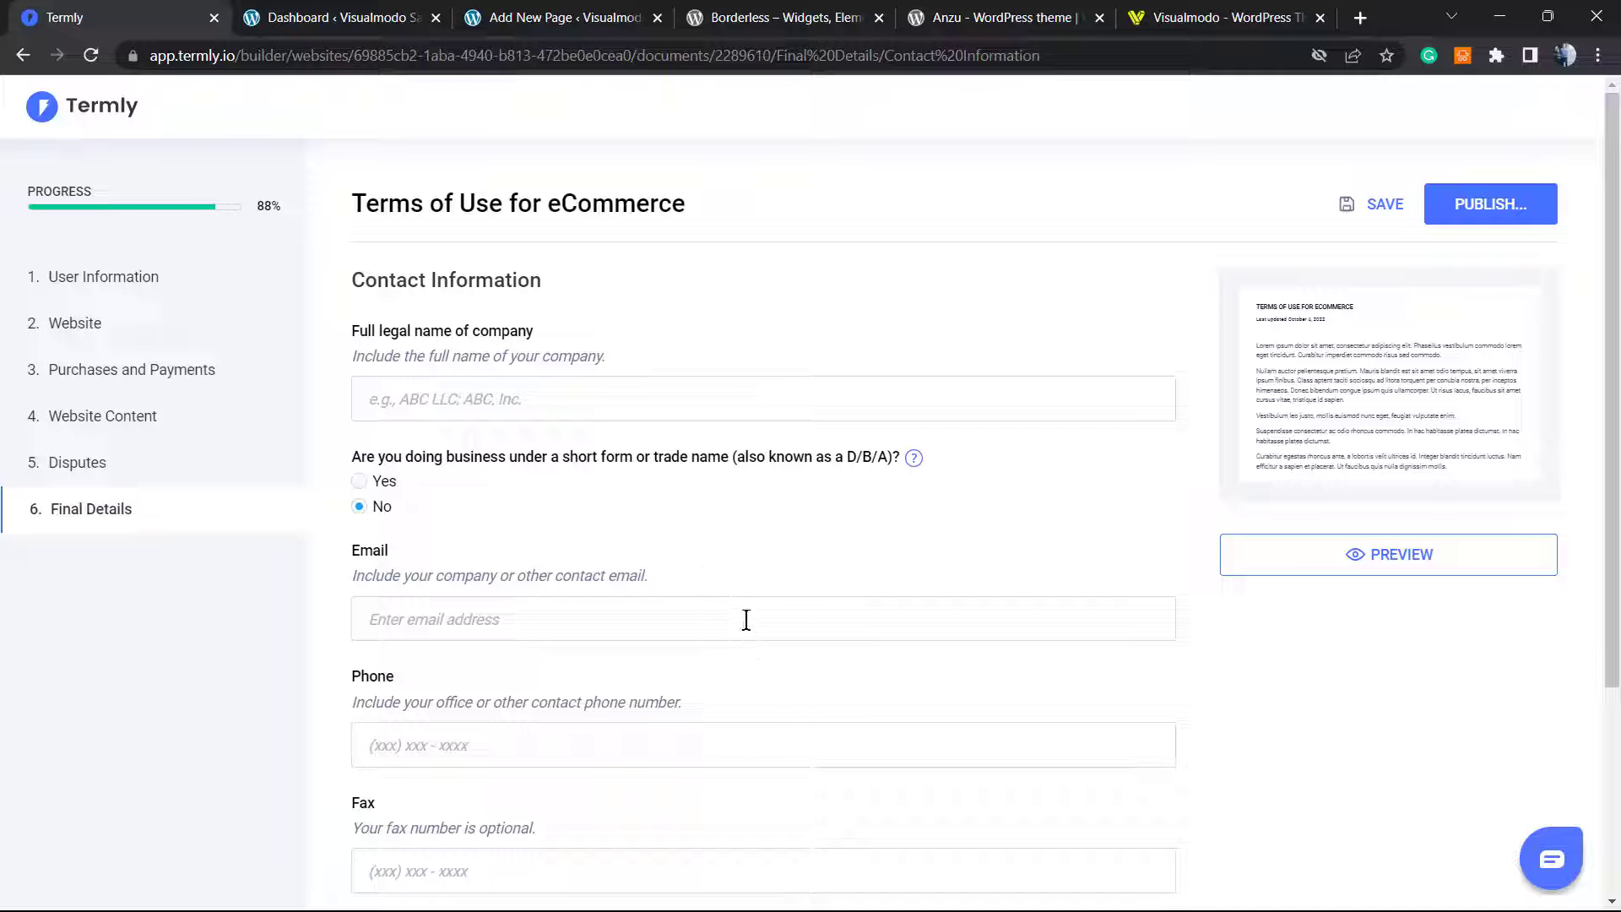
scroll(709, 600, "down", 2)
scroll(702, 597, "up", 2)
scroll(875, 535, "down", 3)
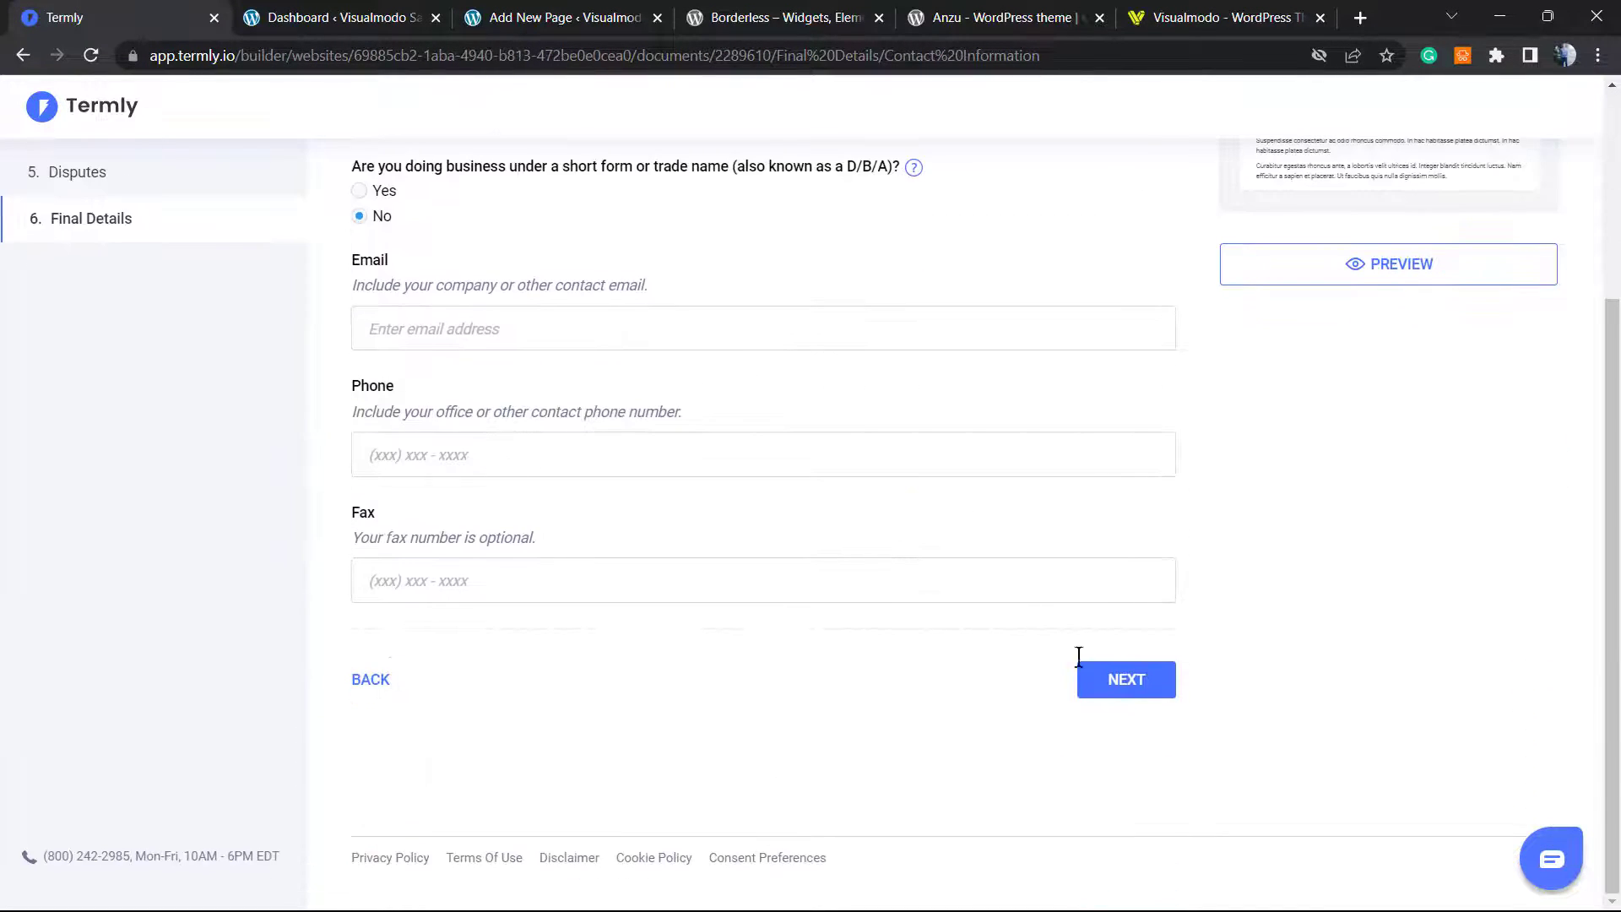
left_click(1127, 698)
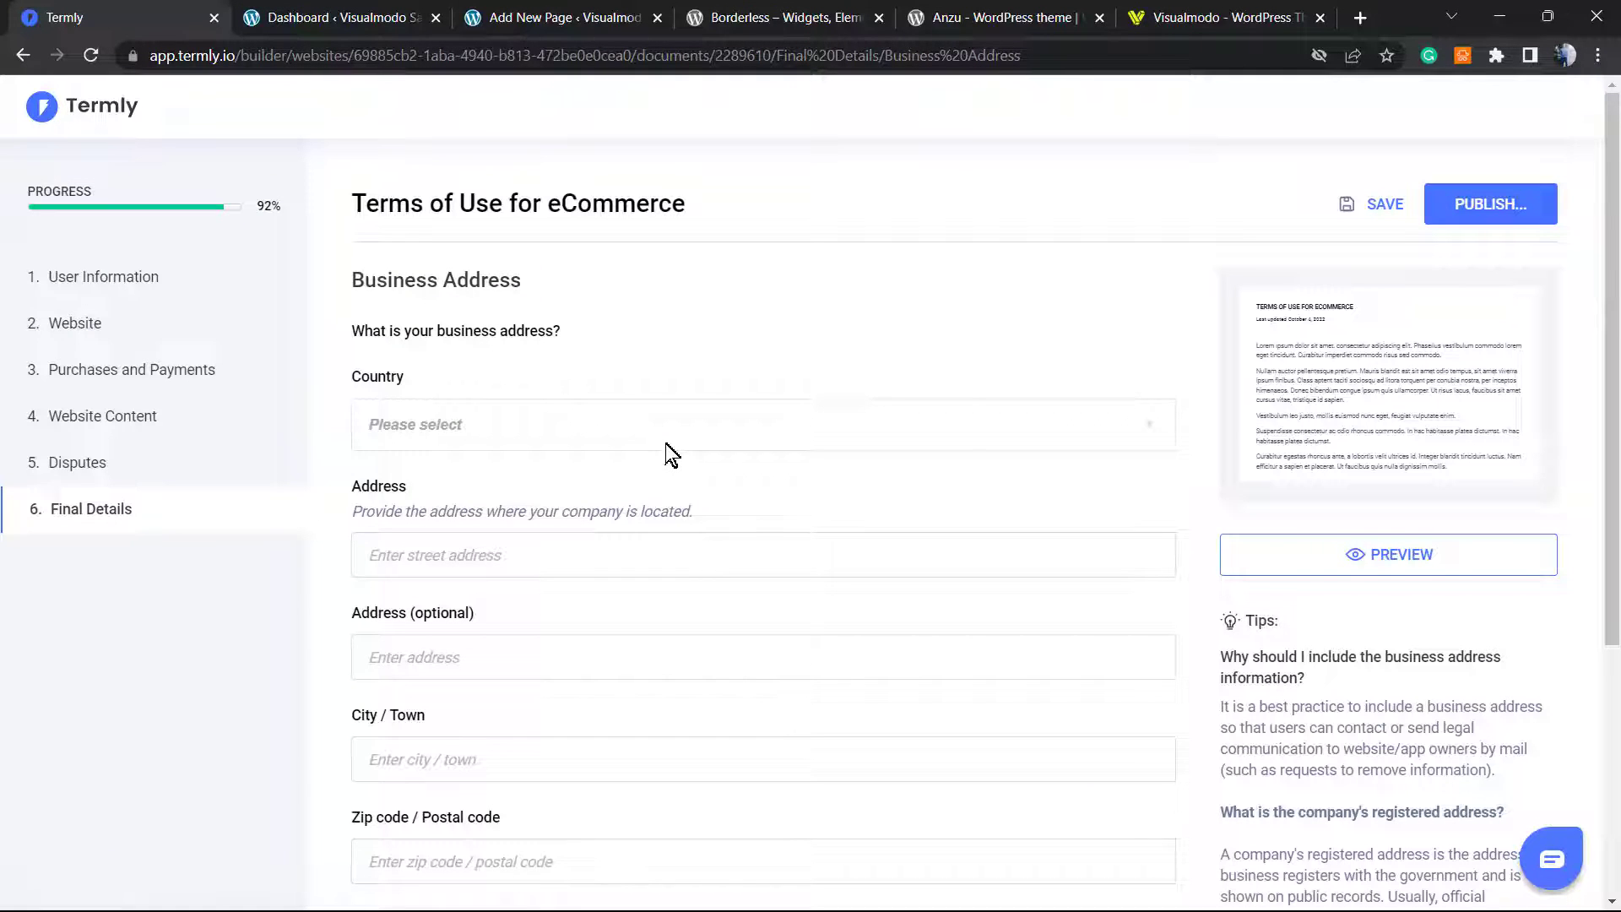
Step: Set the business address country to Brazil
left_click(567, 434)
scroll(520, 676, "down", 2)
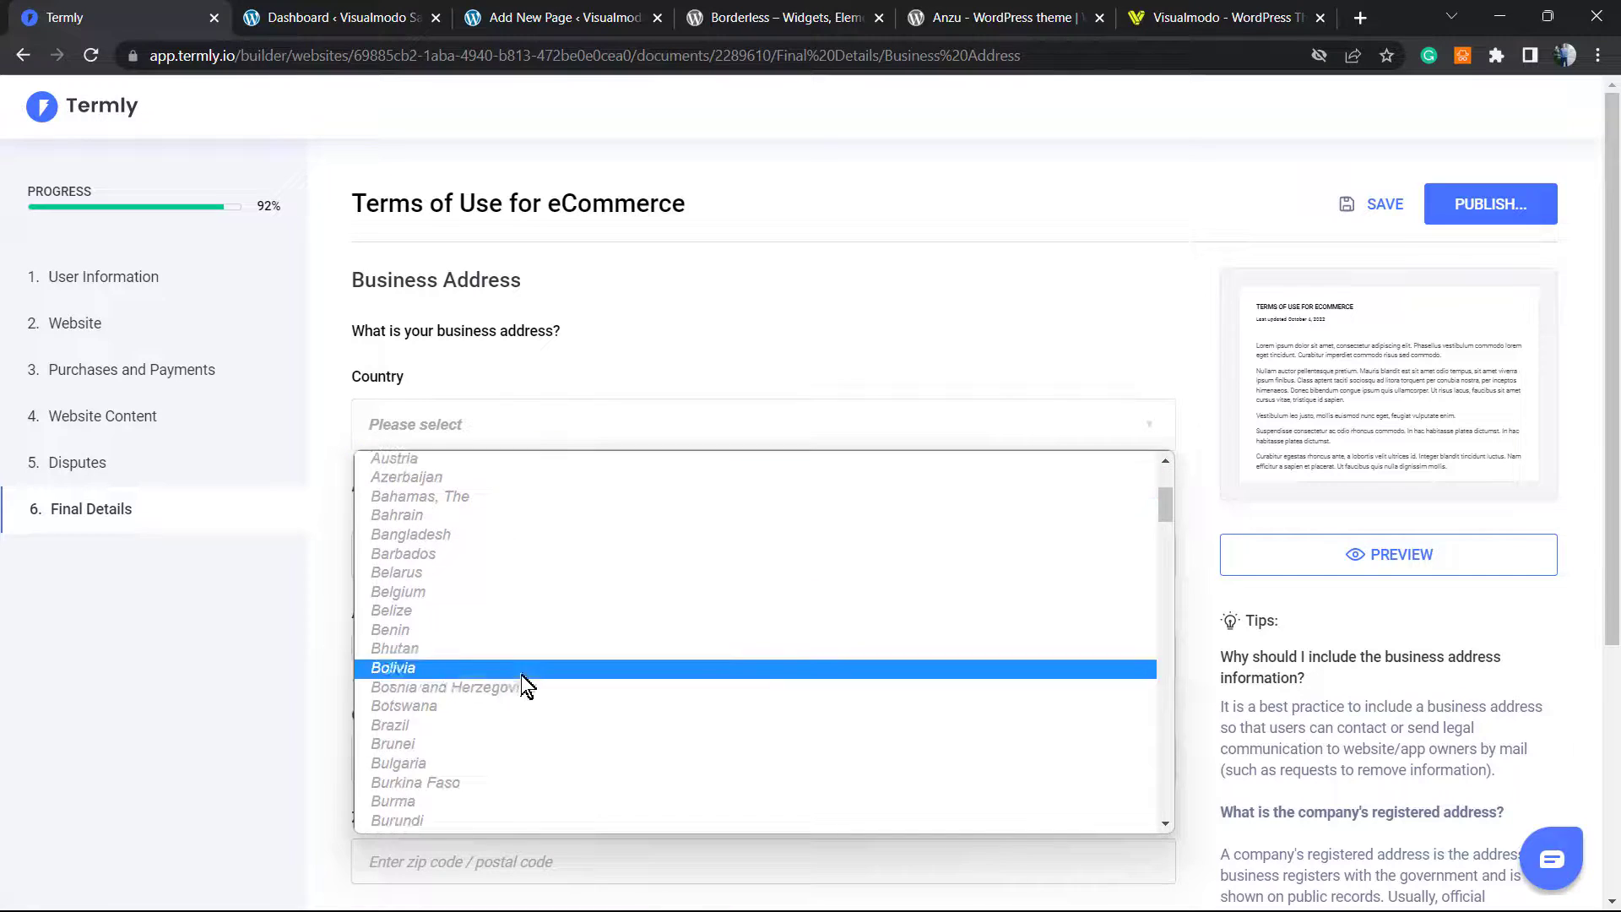
left_click(503, 726)
scroll(561, 554, "down", 4)
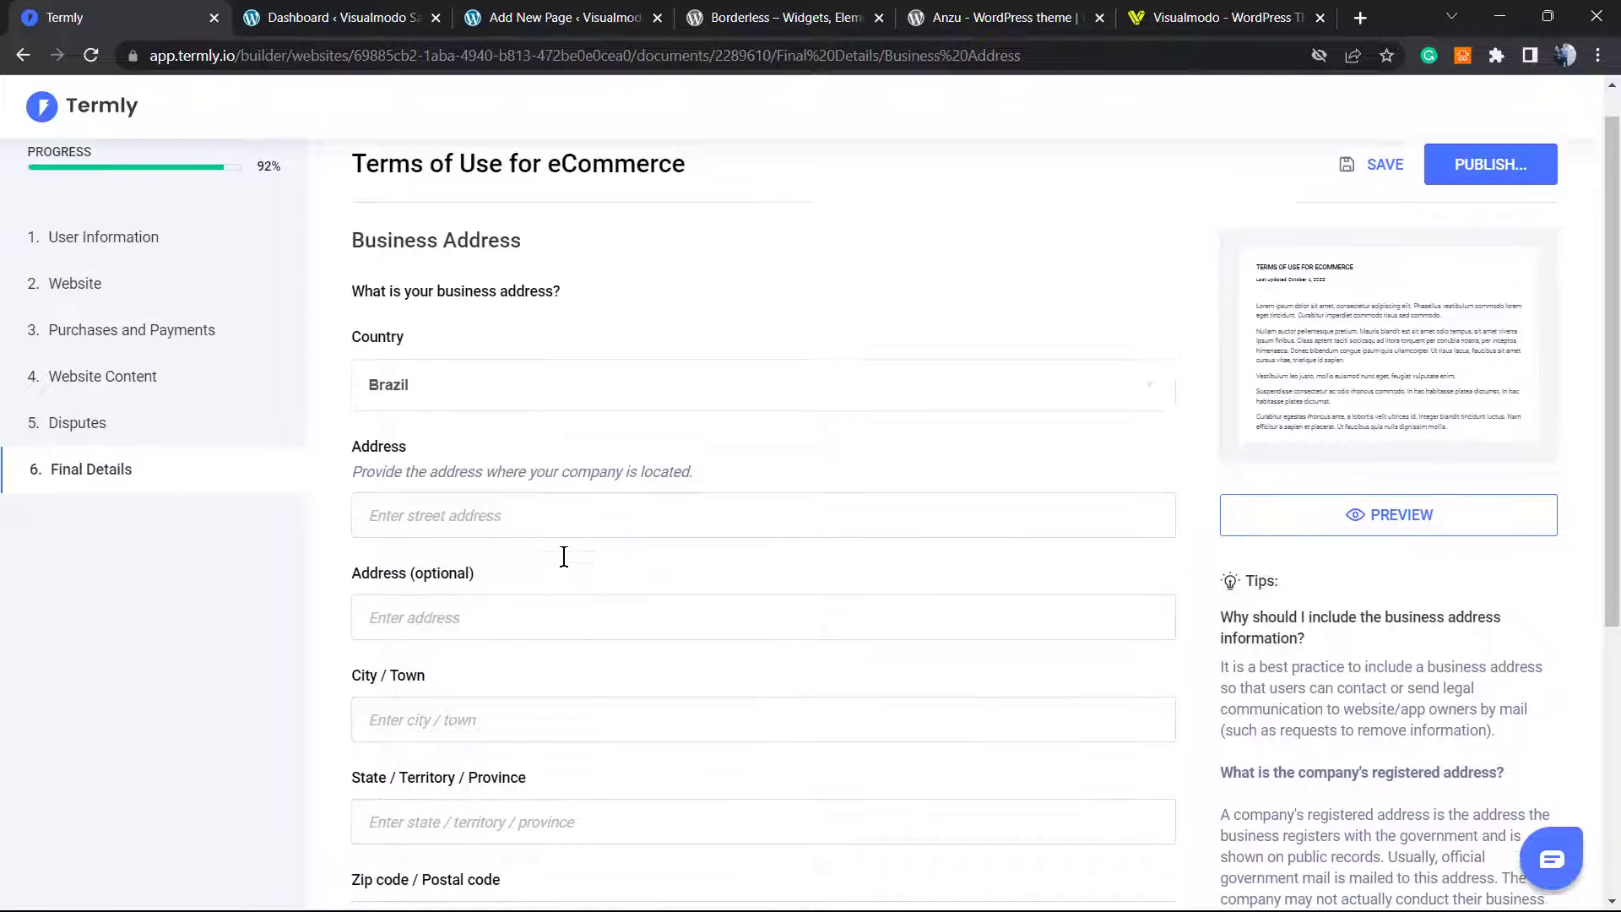
scroll(650, 569, "down", 1)
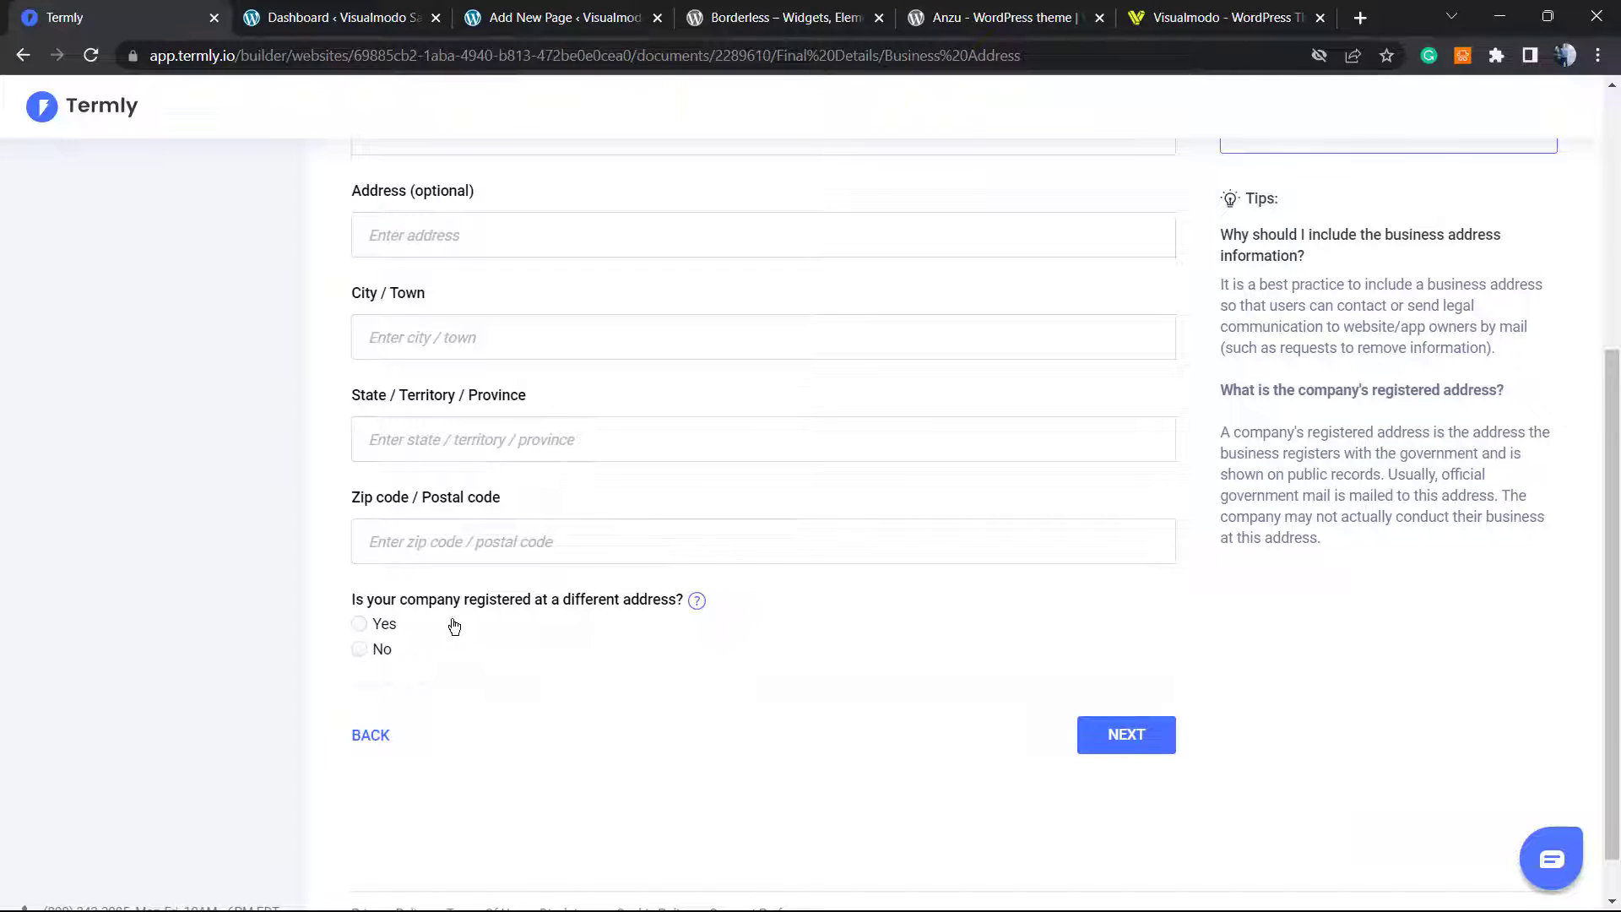
left_click(1092, 737)
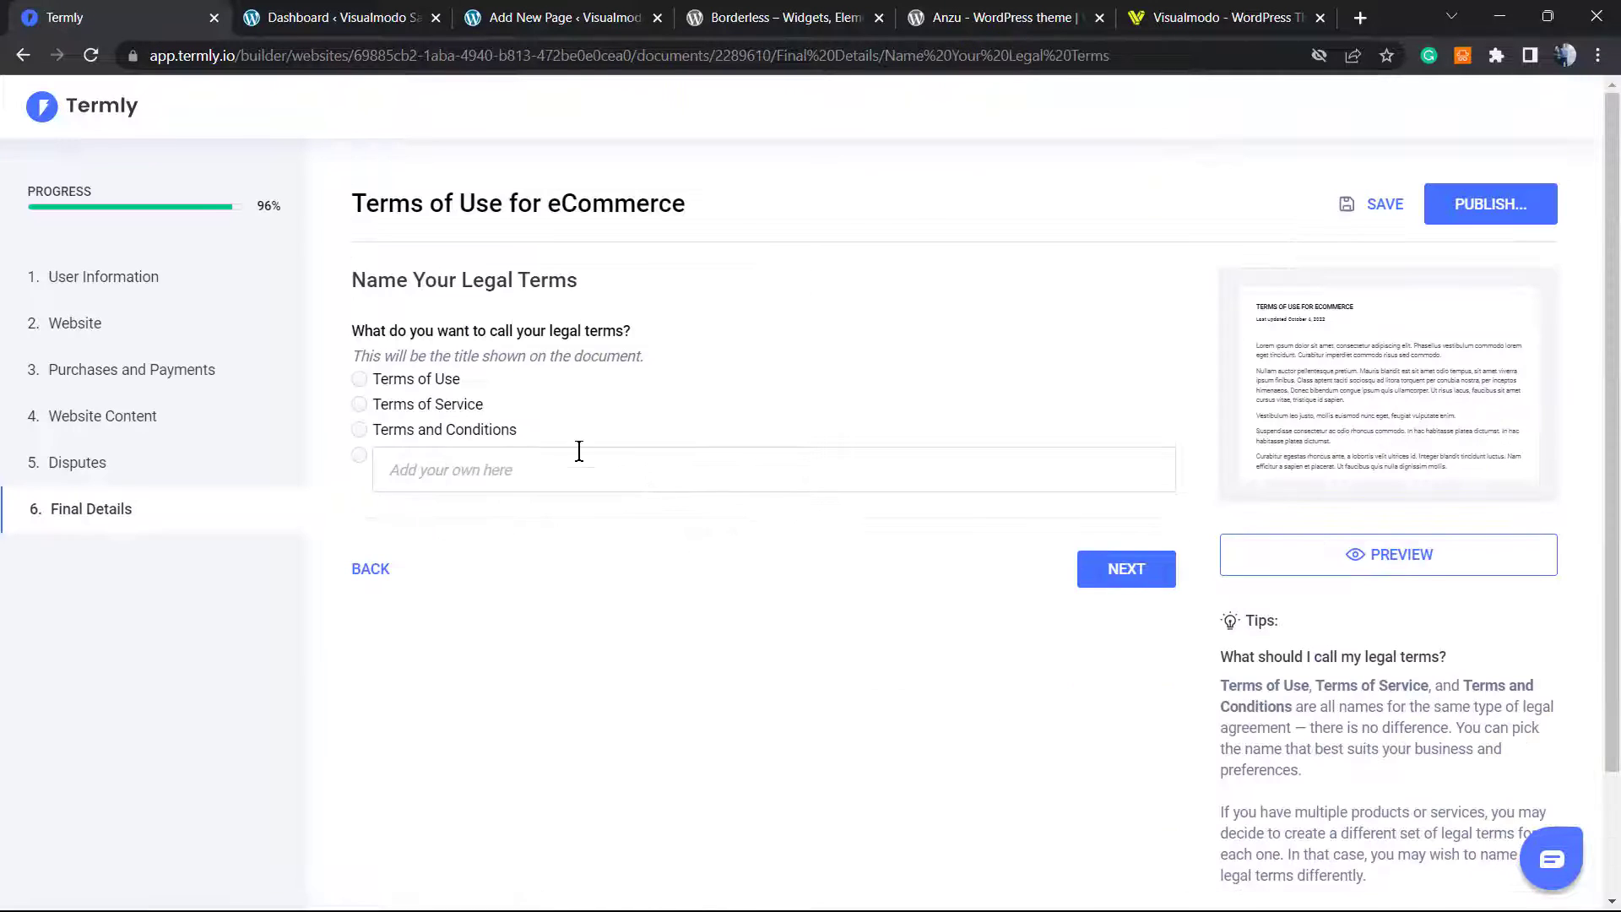
Step: Title the document Terms and Conditions and save it with effective date 10/04/2022
triple_click(357, 330)
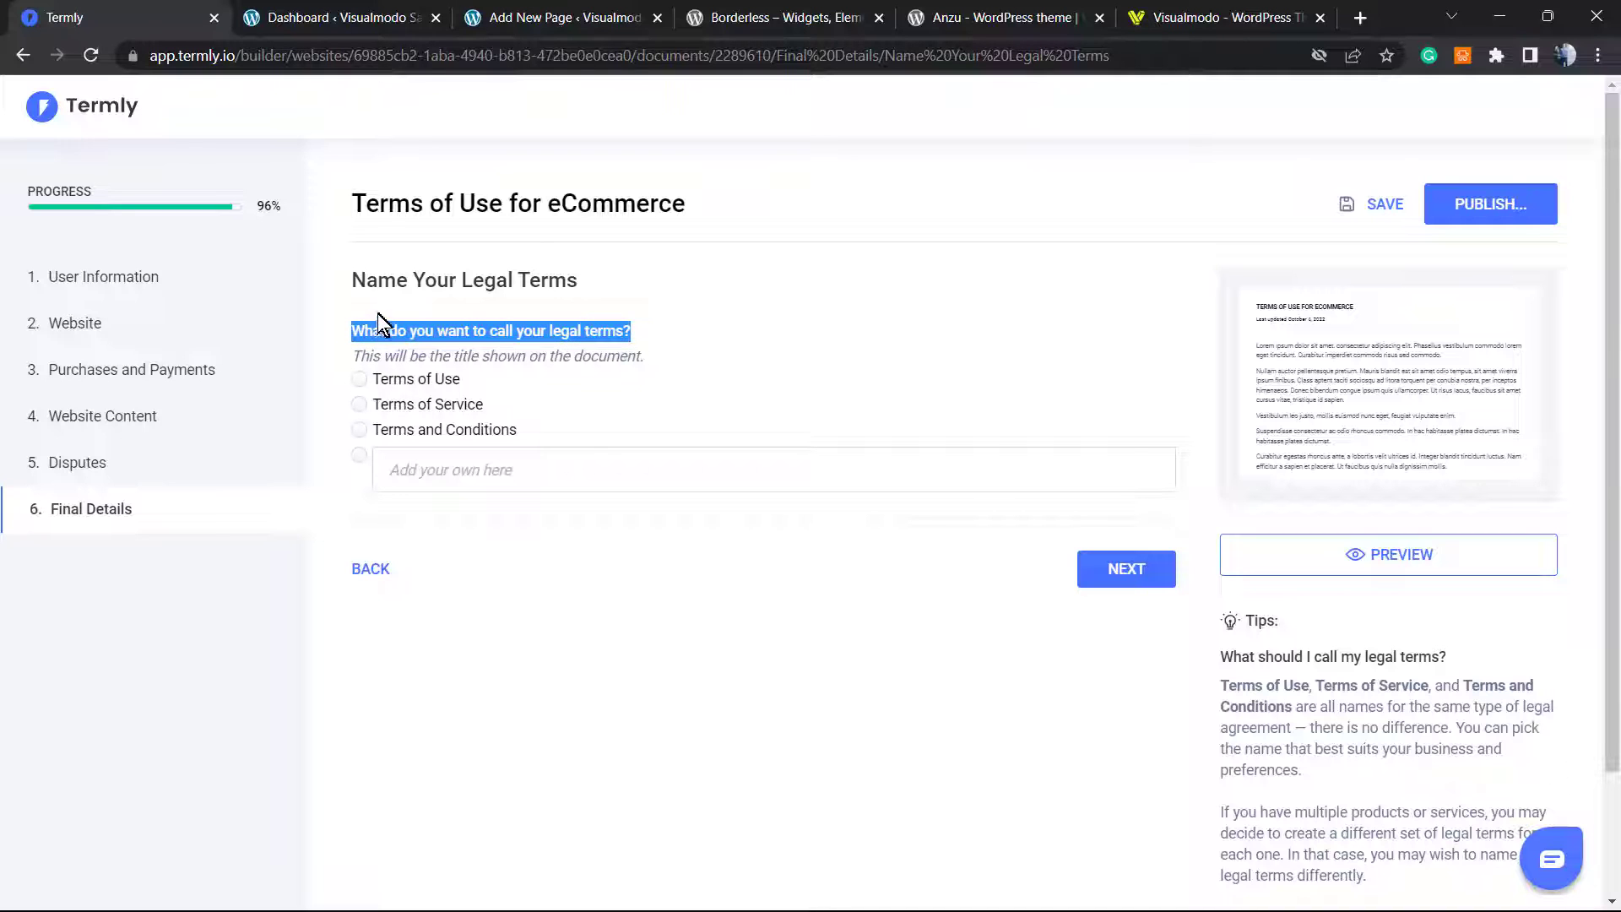
left_click(407, 379)
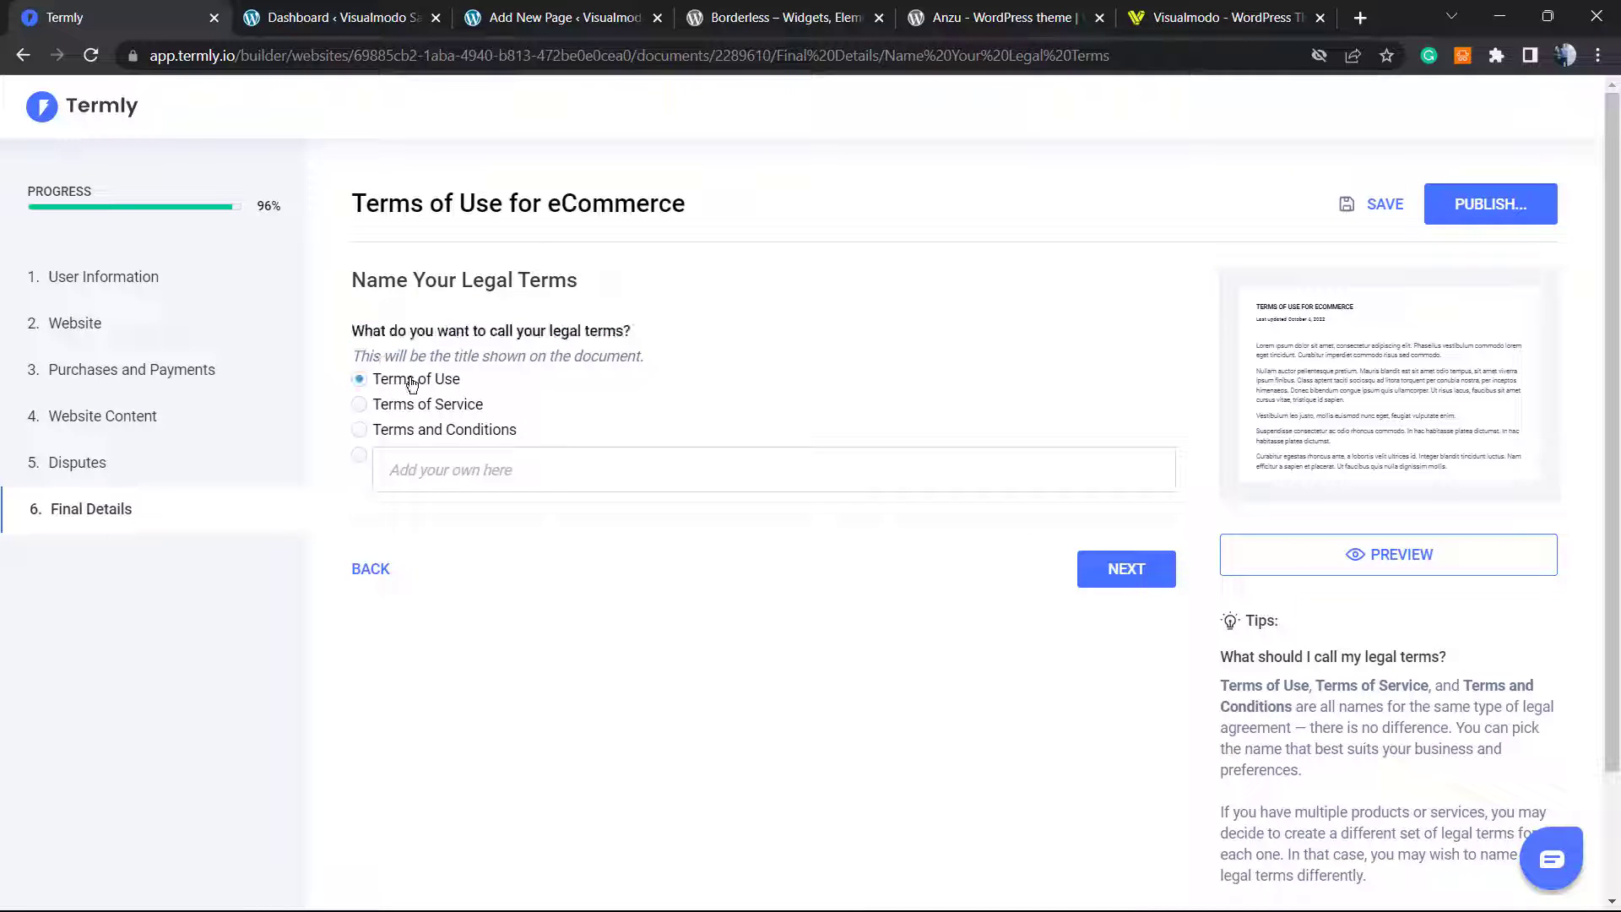
left_click(445, 433)
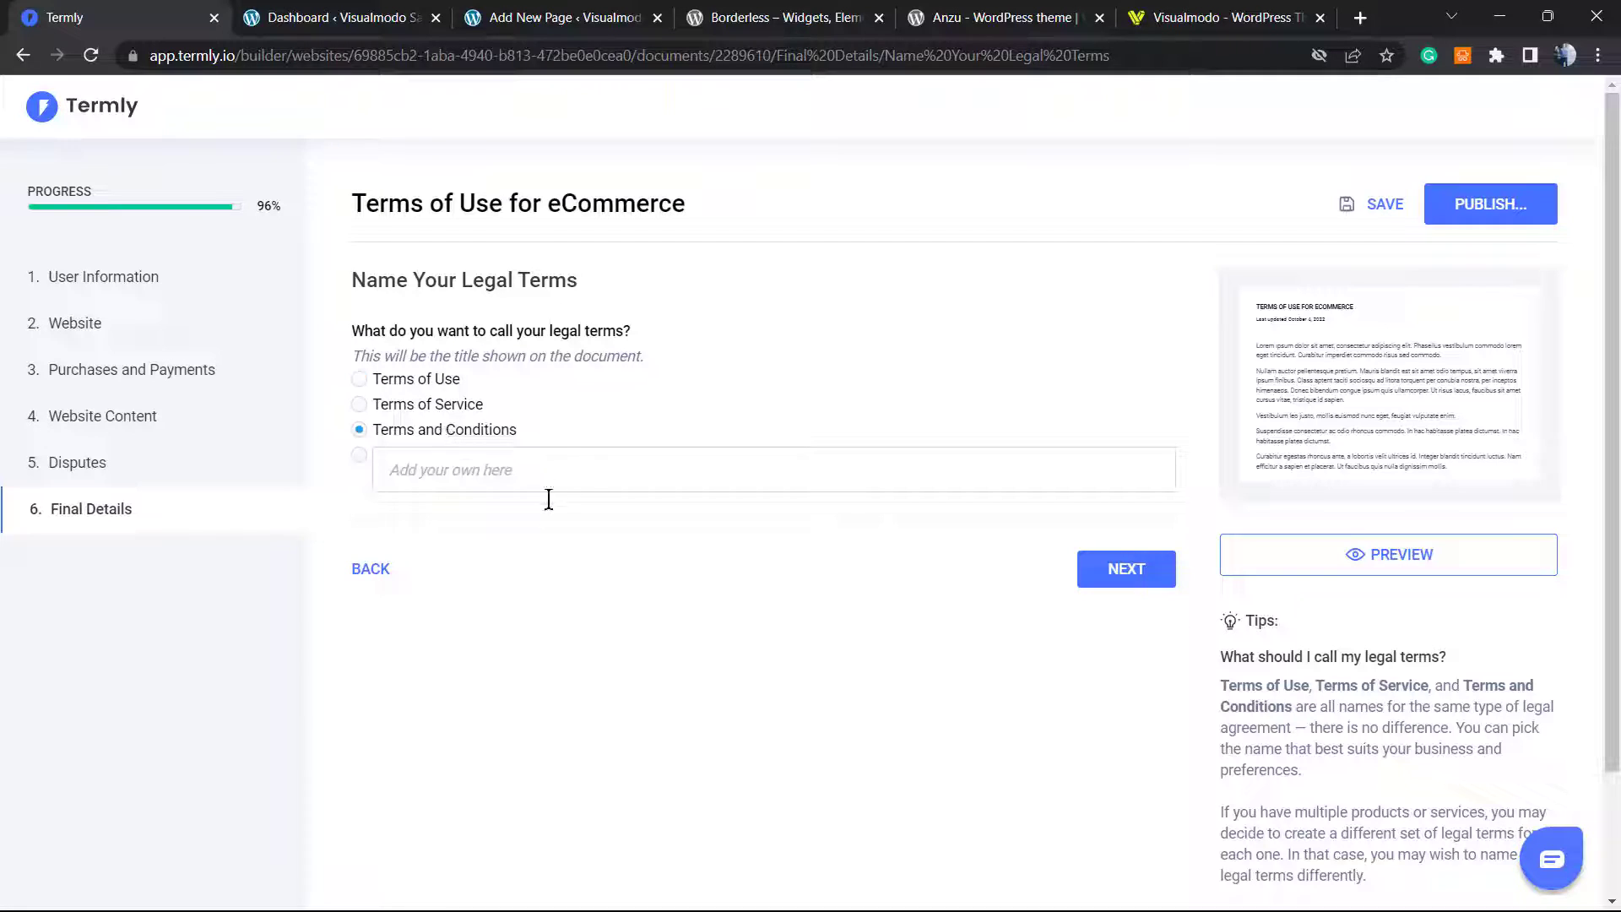
left_click(360, 456)
left_click(404, 438)
left_click(1116, 578)
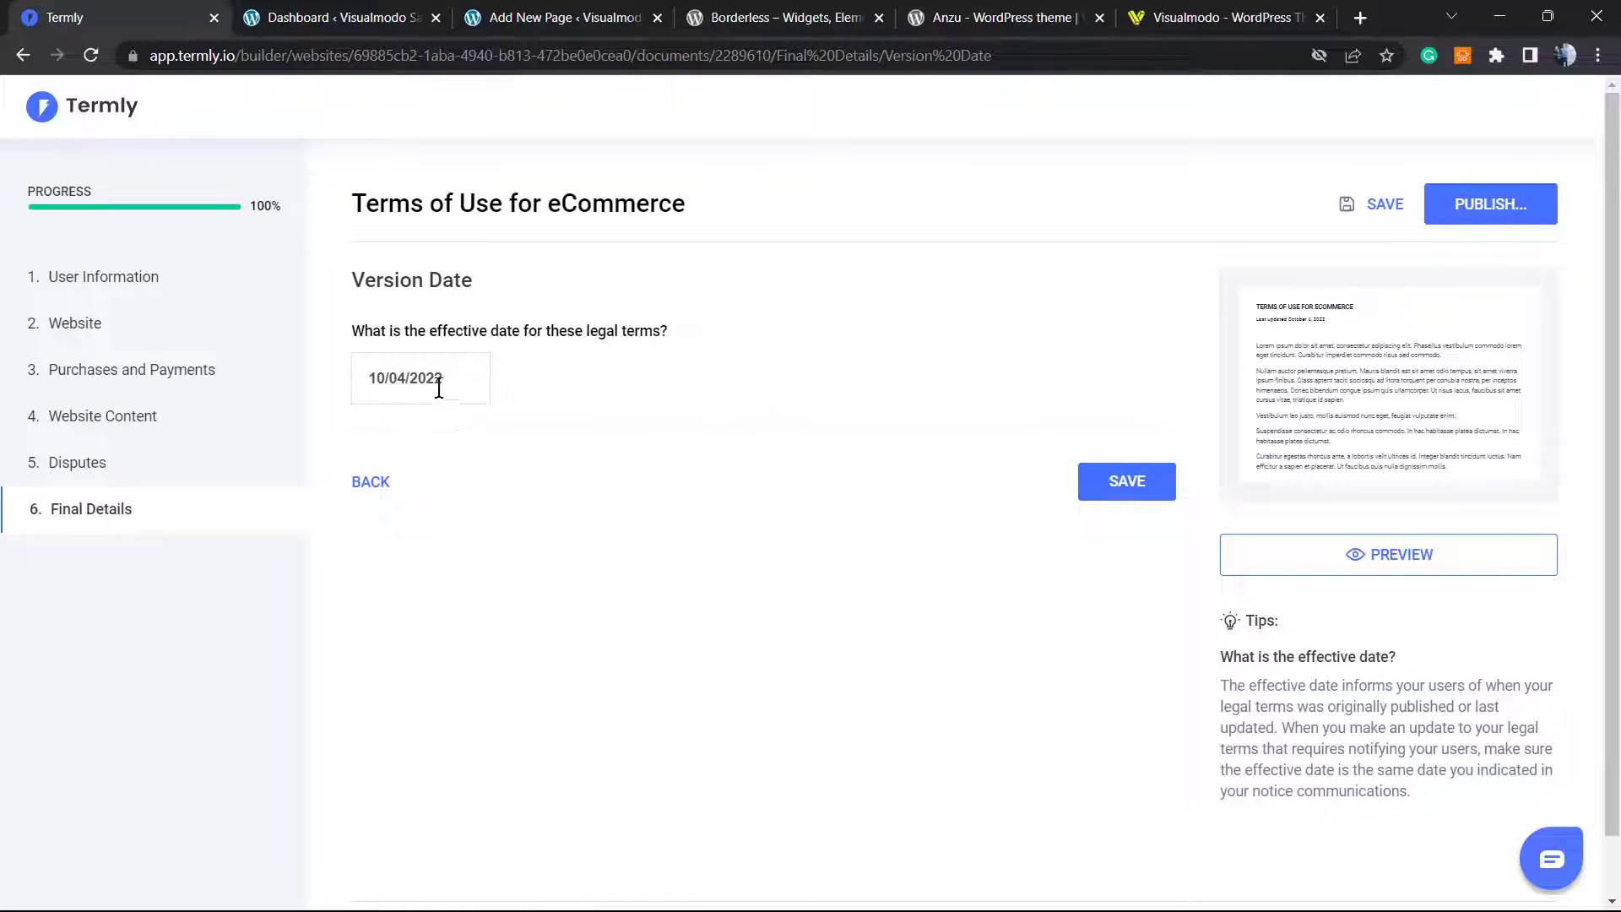
triple_click(520, 330)
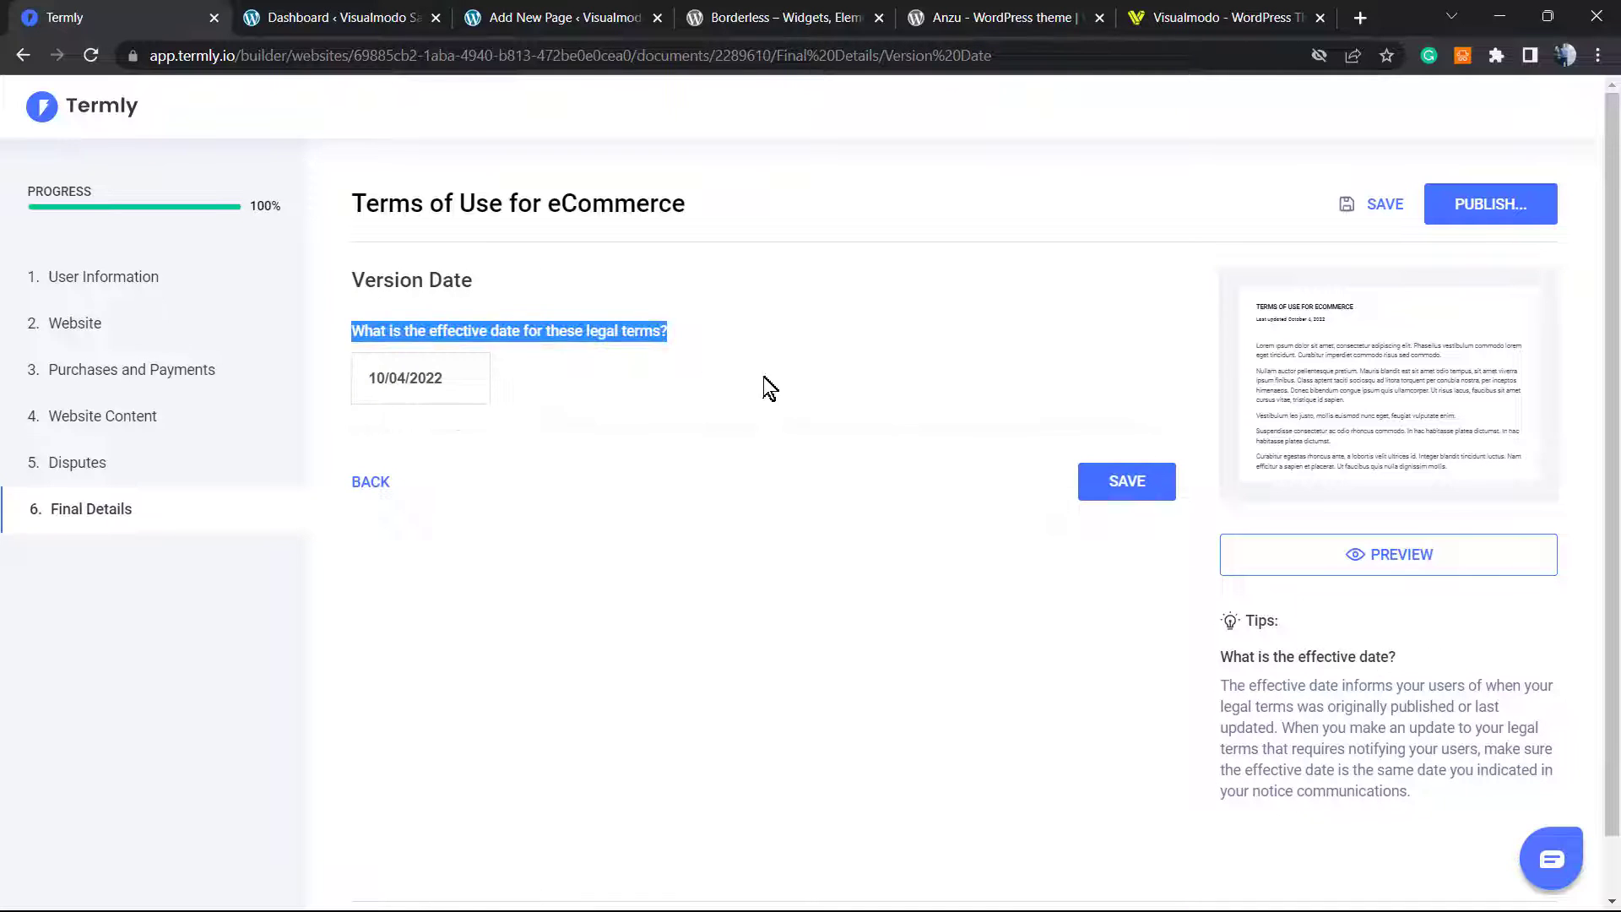
left_click(1110, 487)
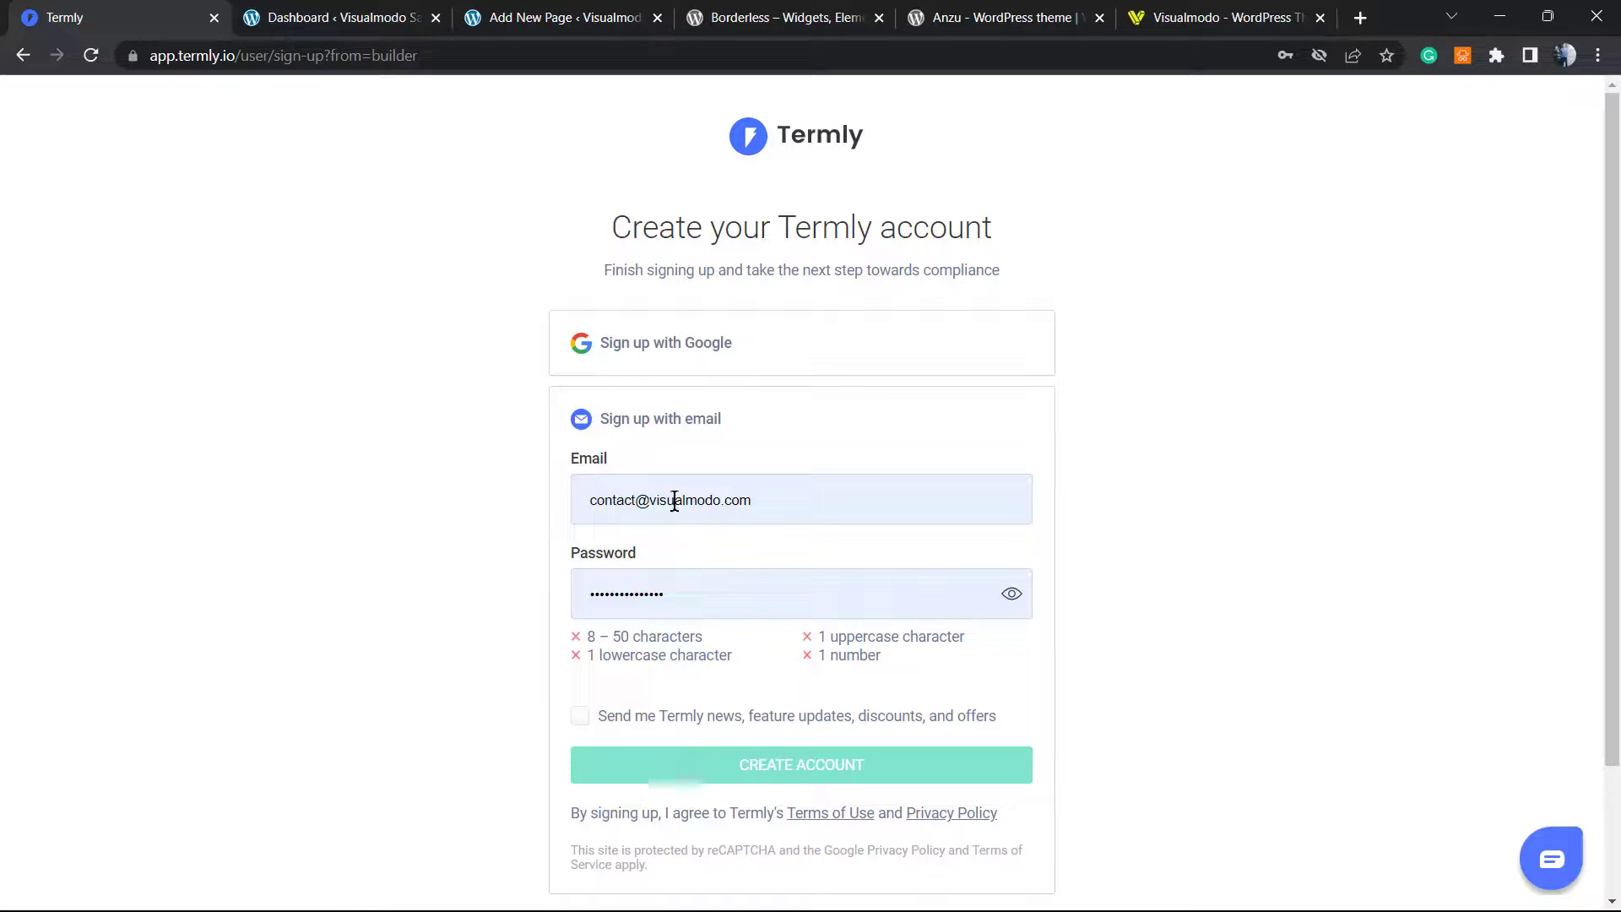
Step: Log in and save the terms to My Great New Website / App, replacing the existing policy
scroll(890, 688, "down", 2)
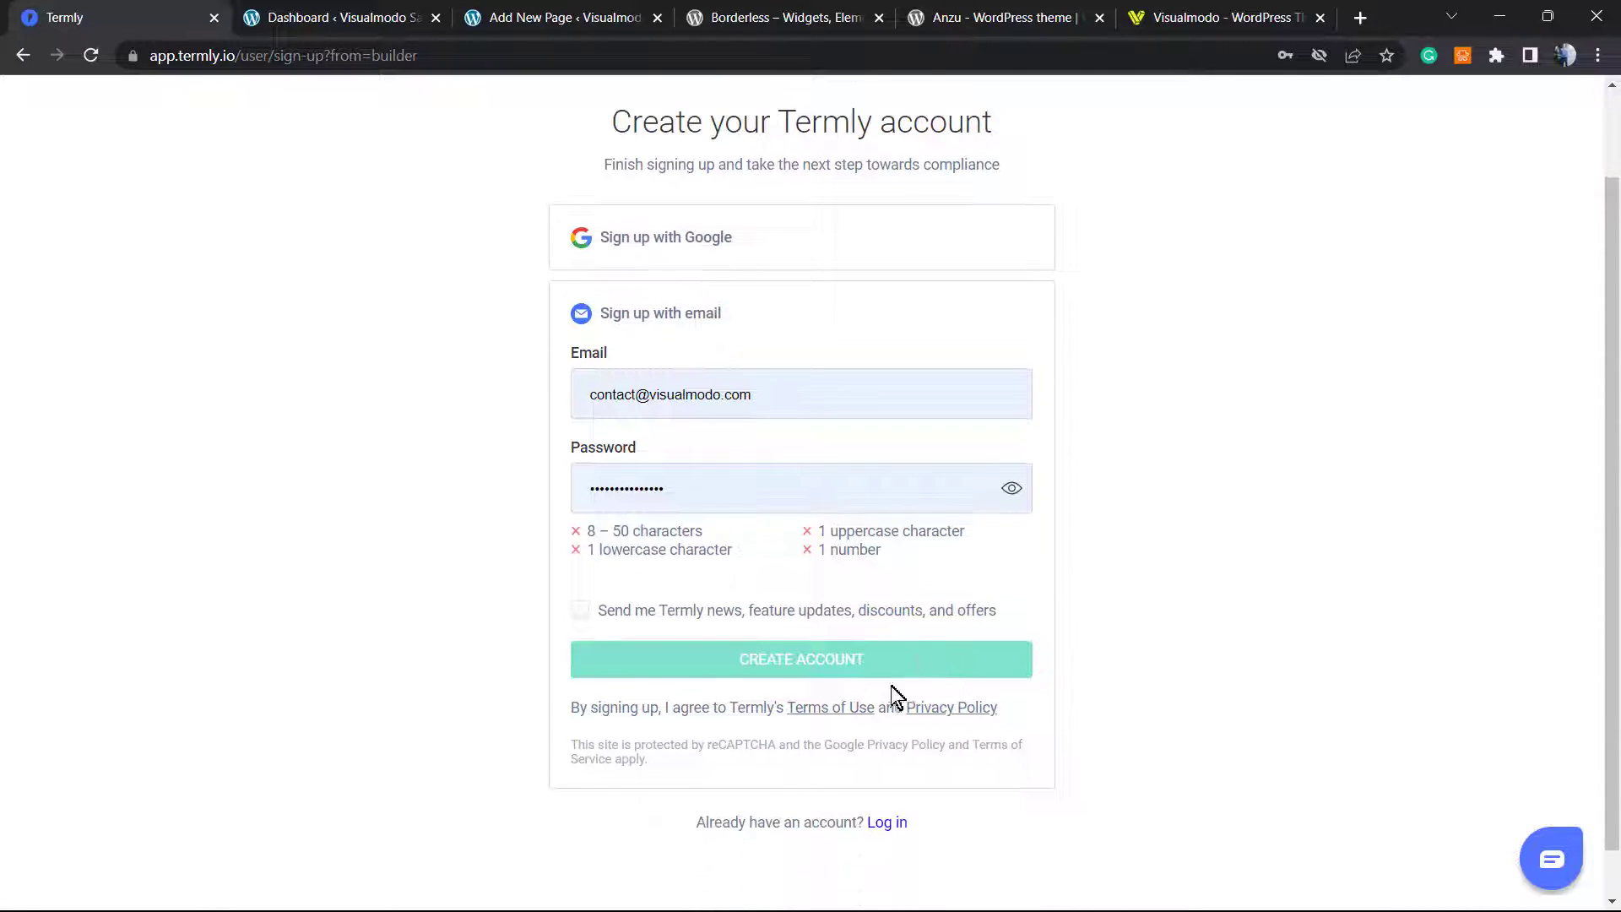
left_click(887, 769)
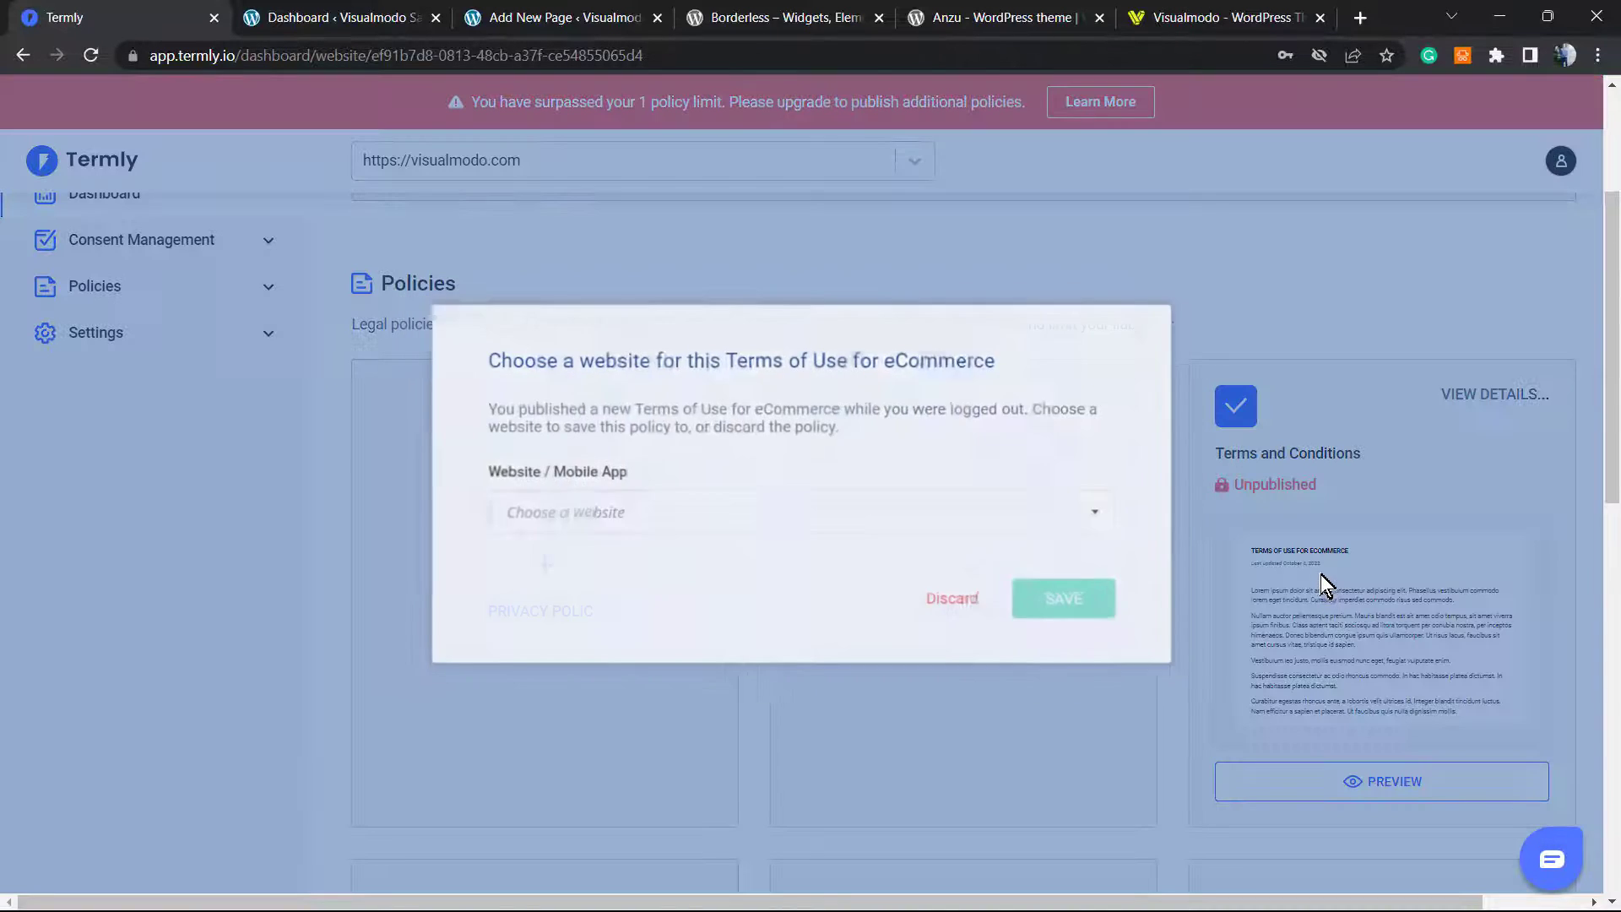
left_click(686, 515)
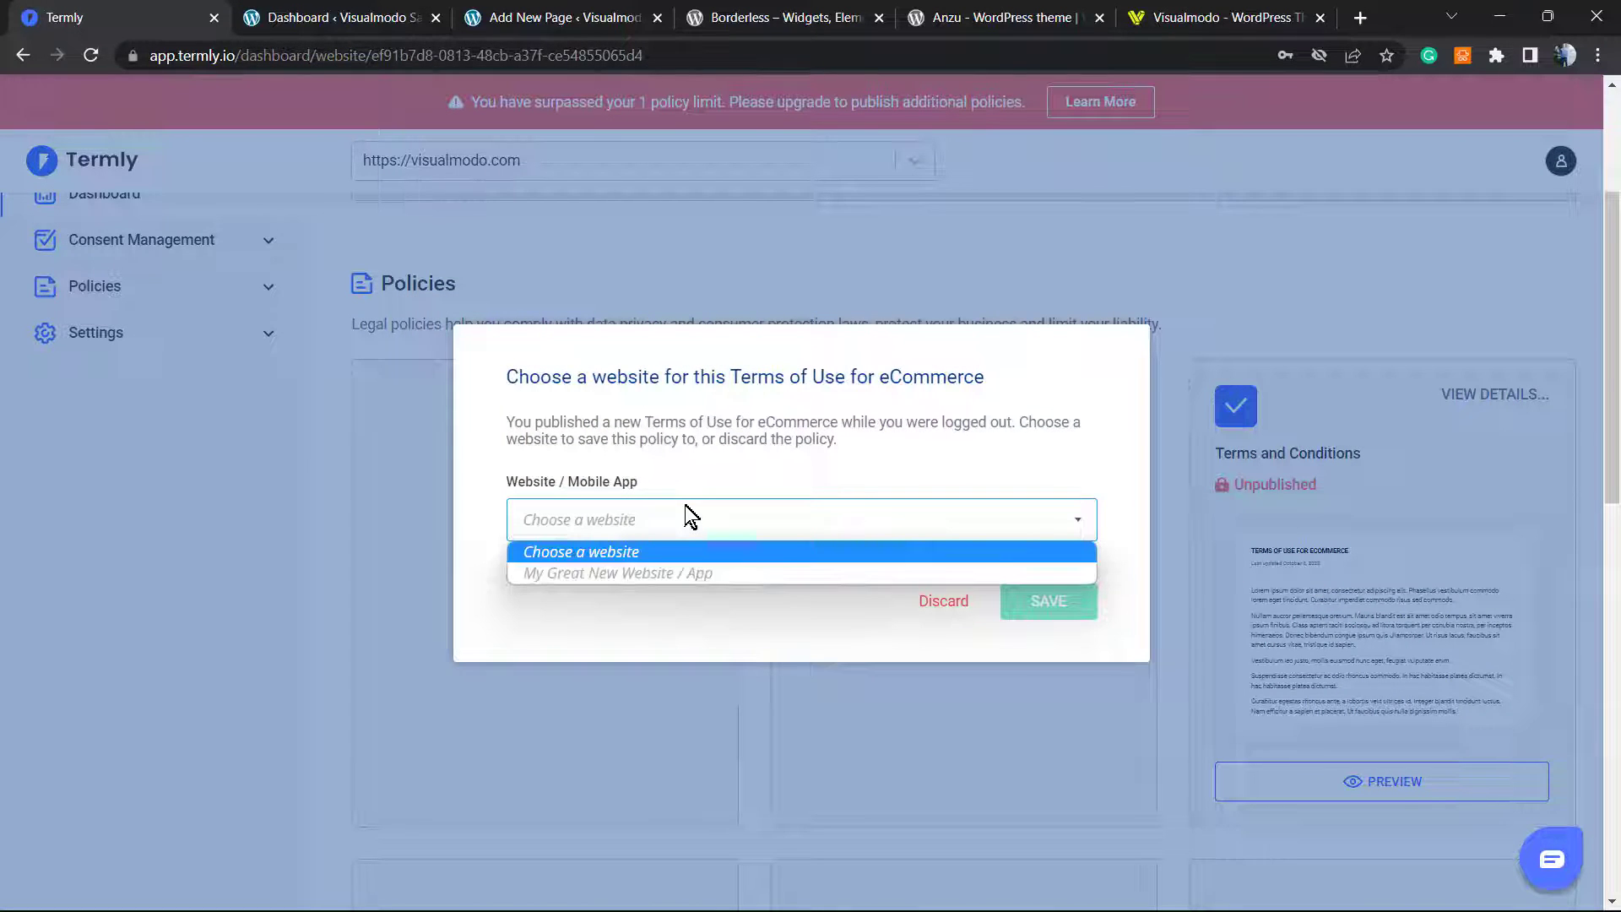
left_click(676, 574)
left_click(1042, 610)
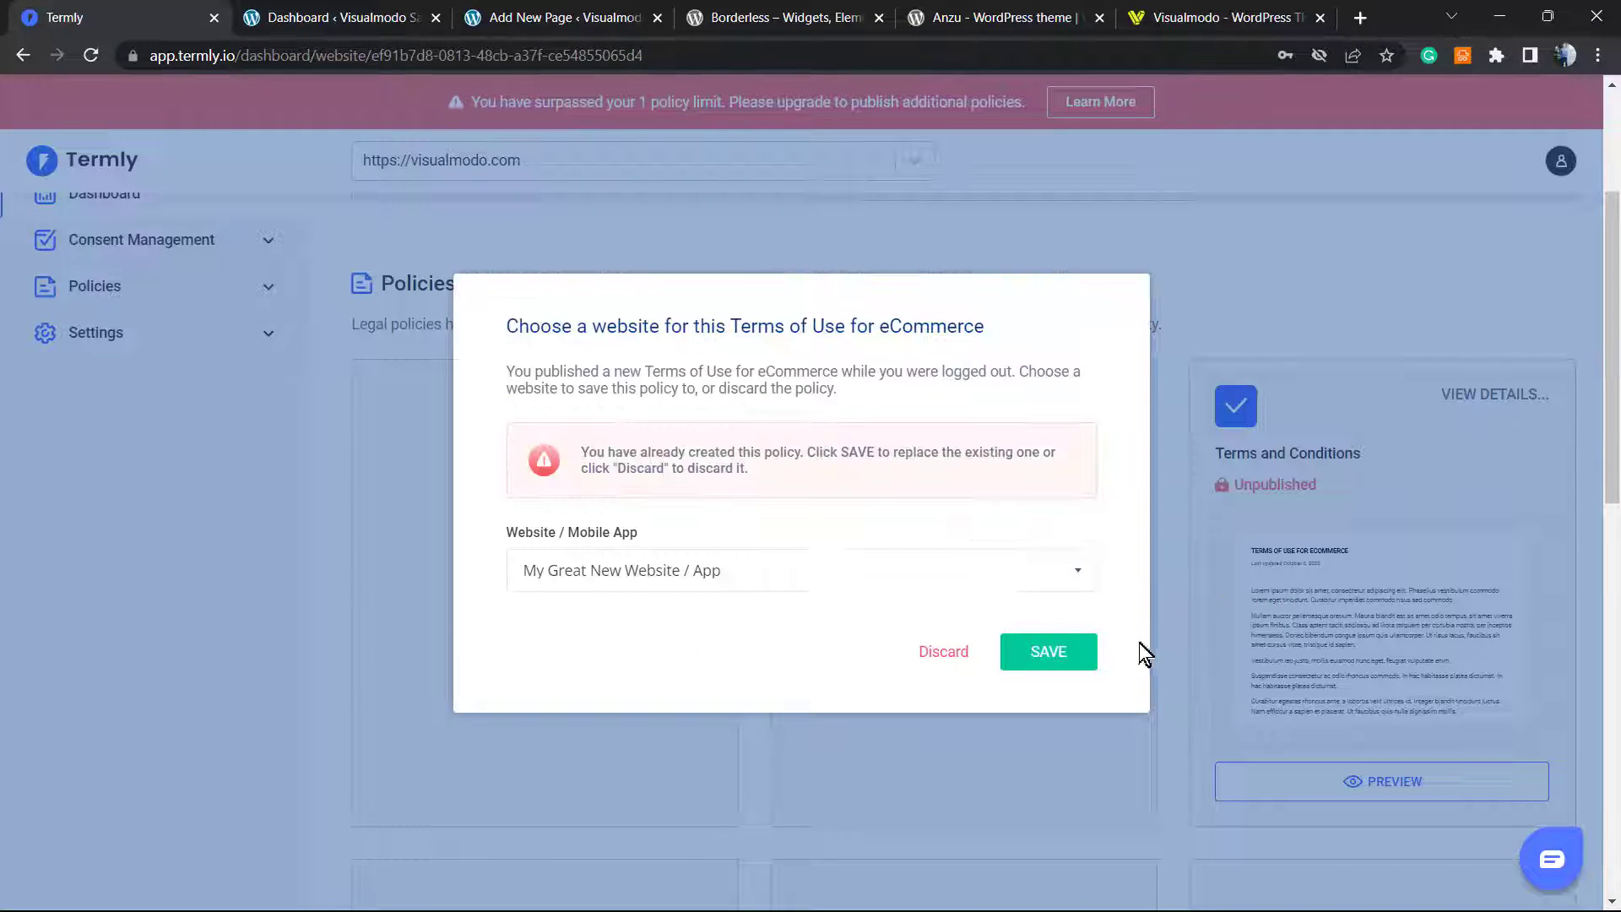
left_click(1047, 654)
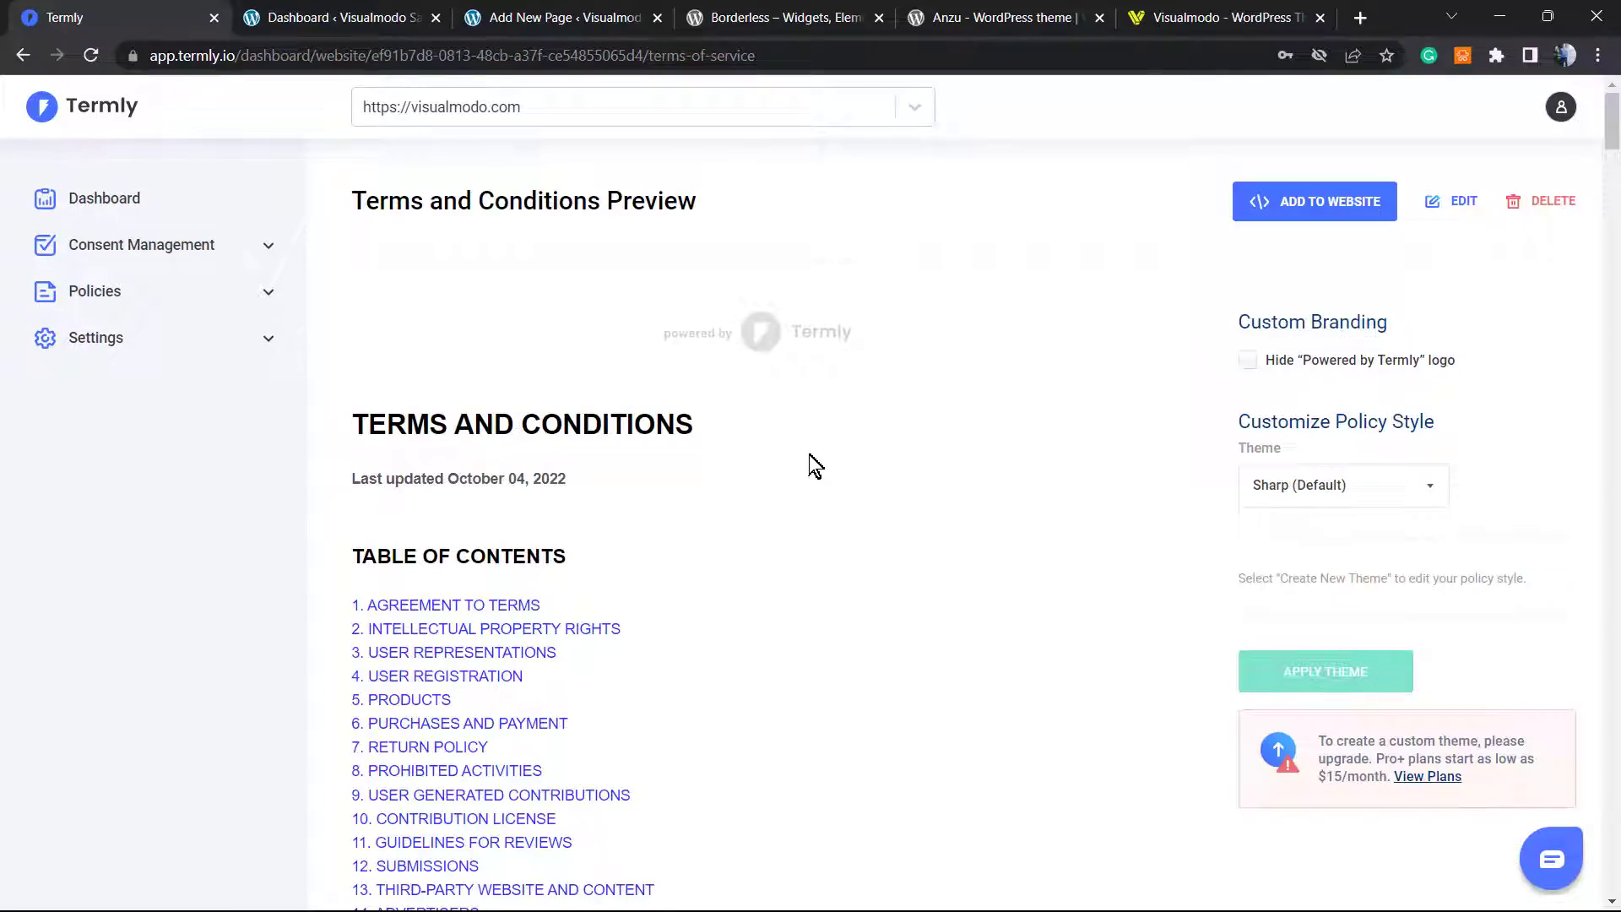
scroll(686, 468, "down", 20)
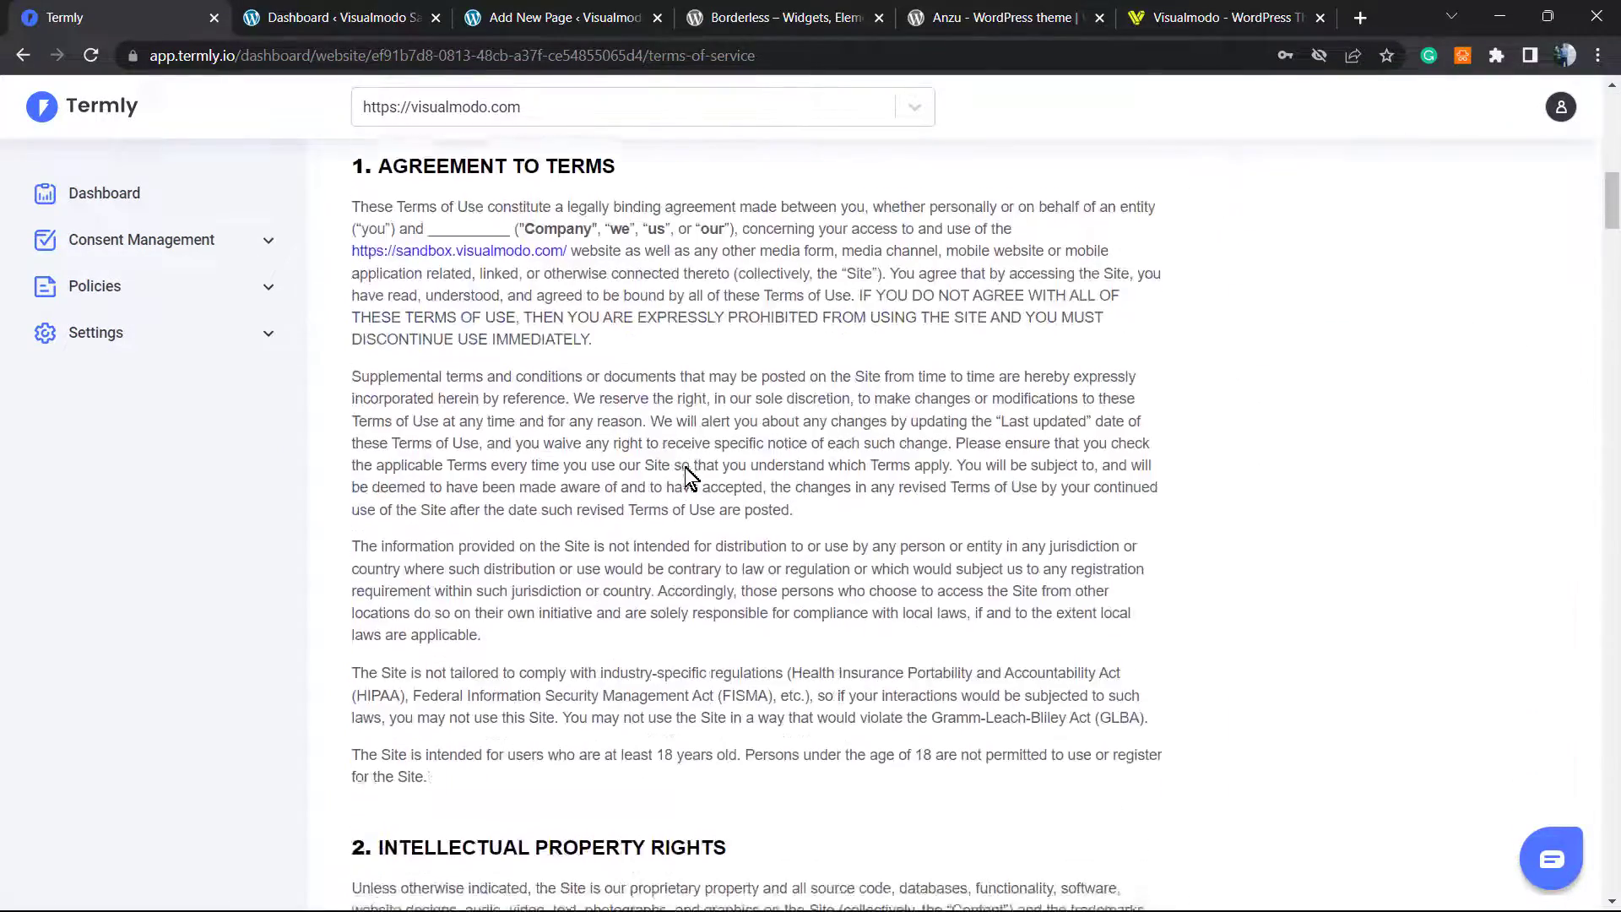
scroll(685, 468, "down", 15)
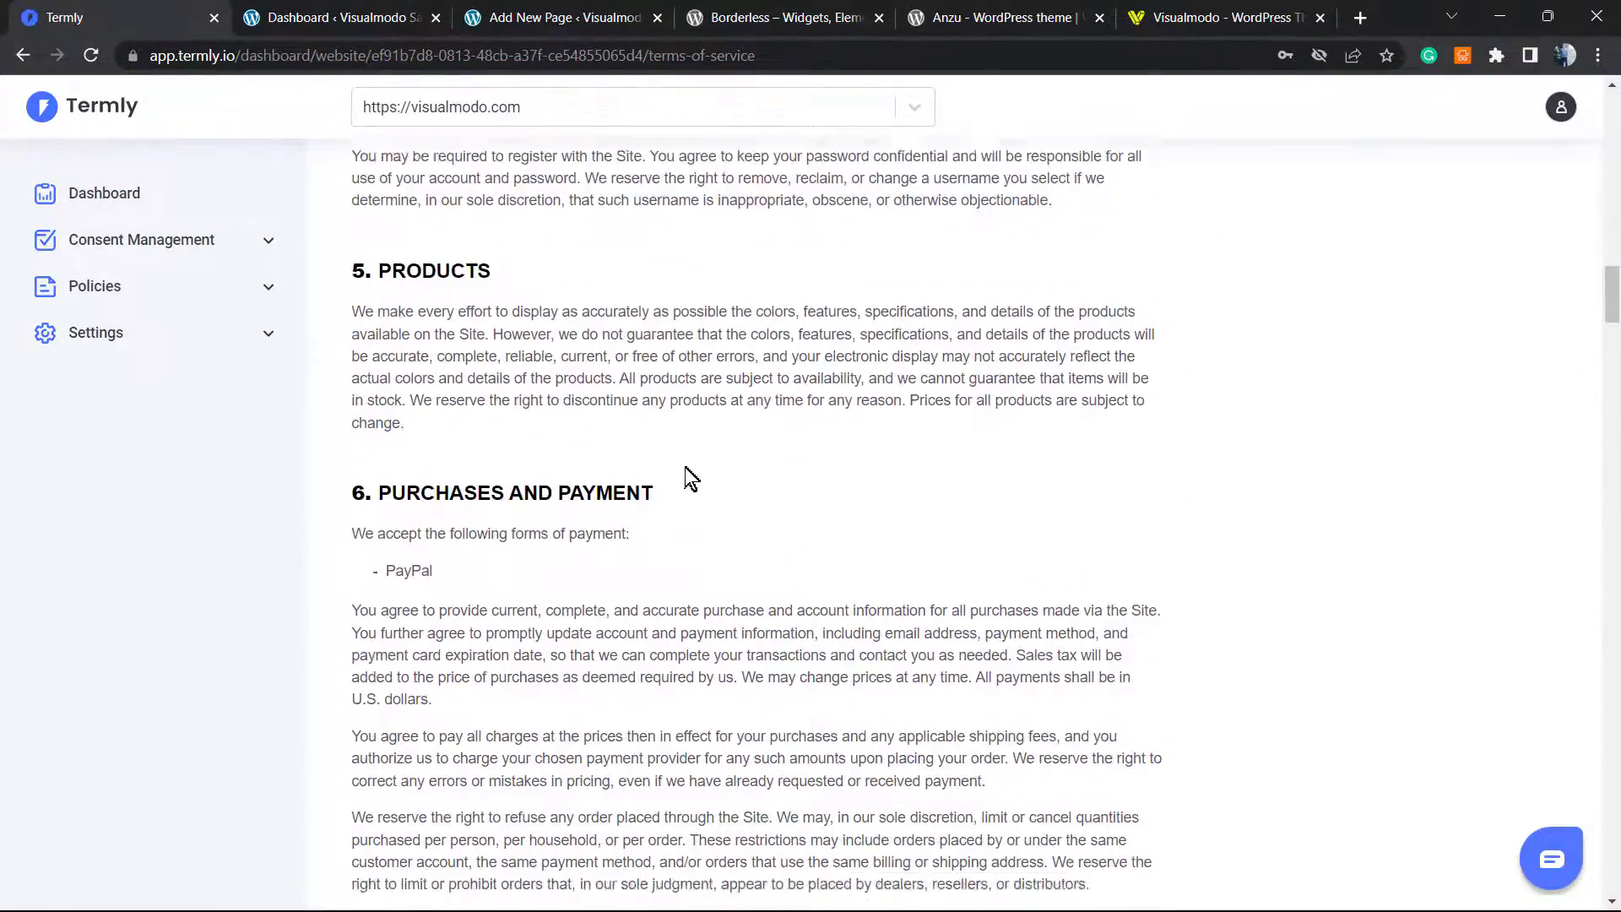
scroll(686, 467, "down", 15)
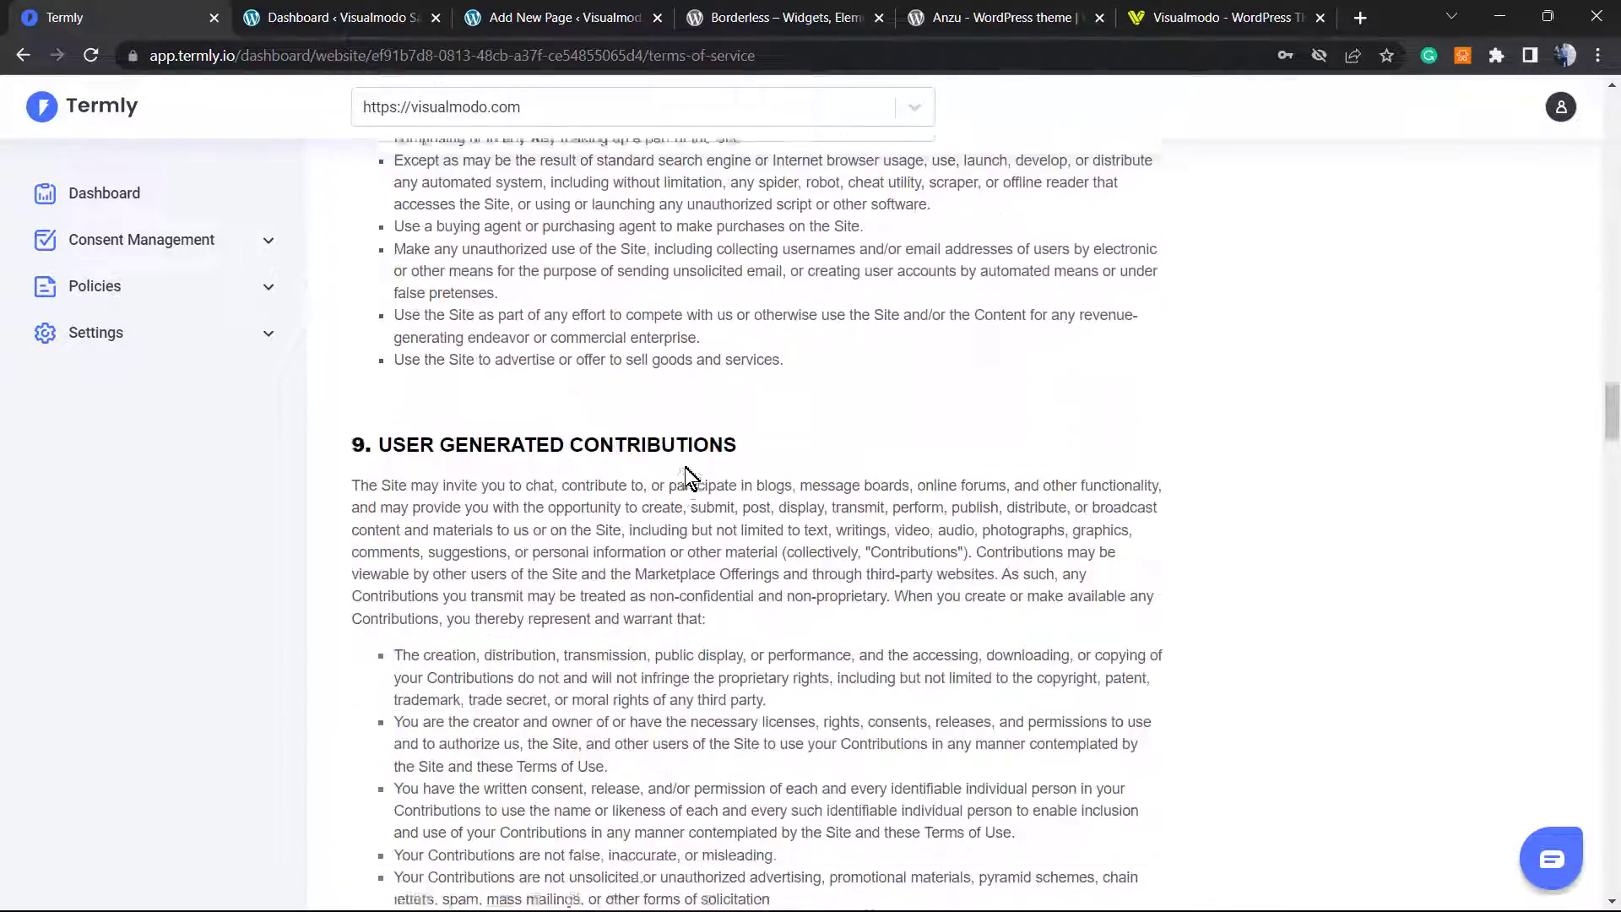
scroll(640, 463, "down", 15)
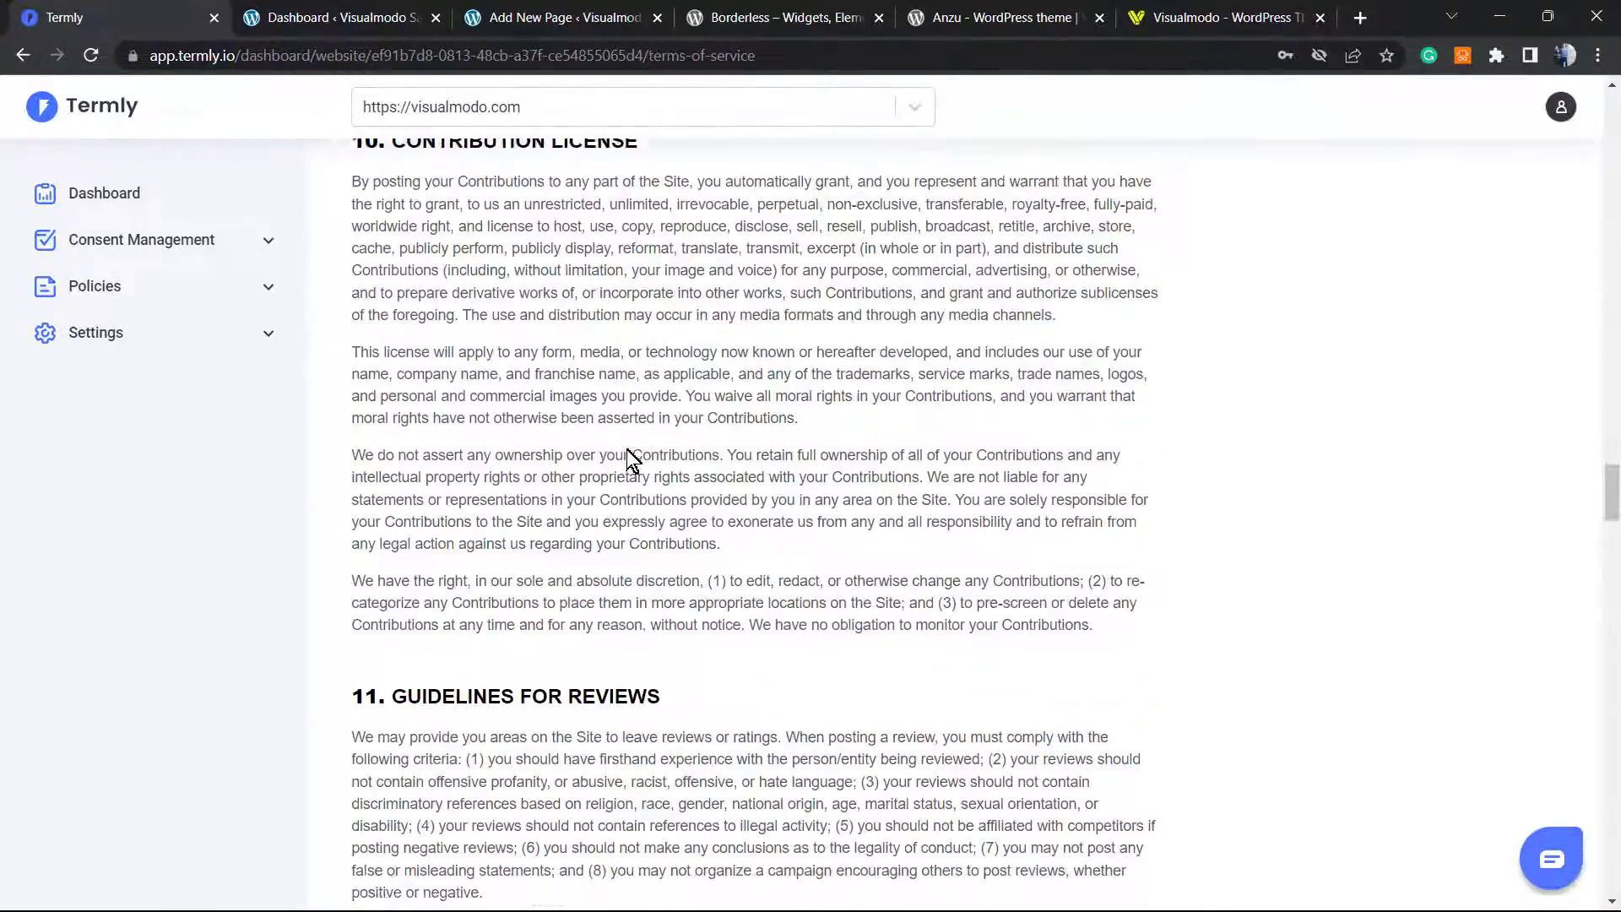
scroll(627, 455, "down", 15)
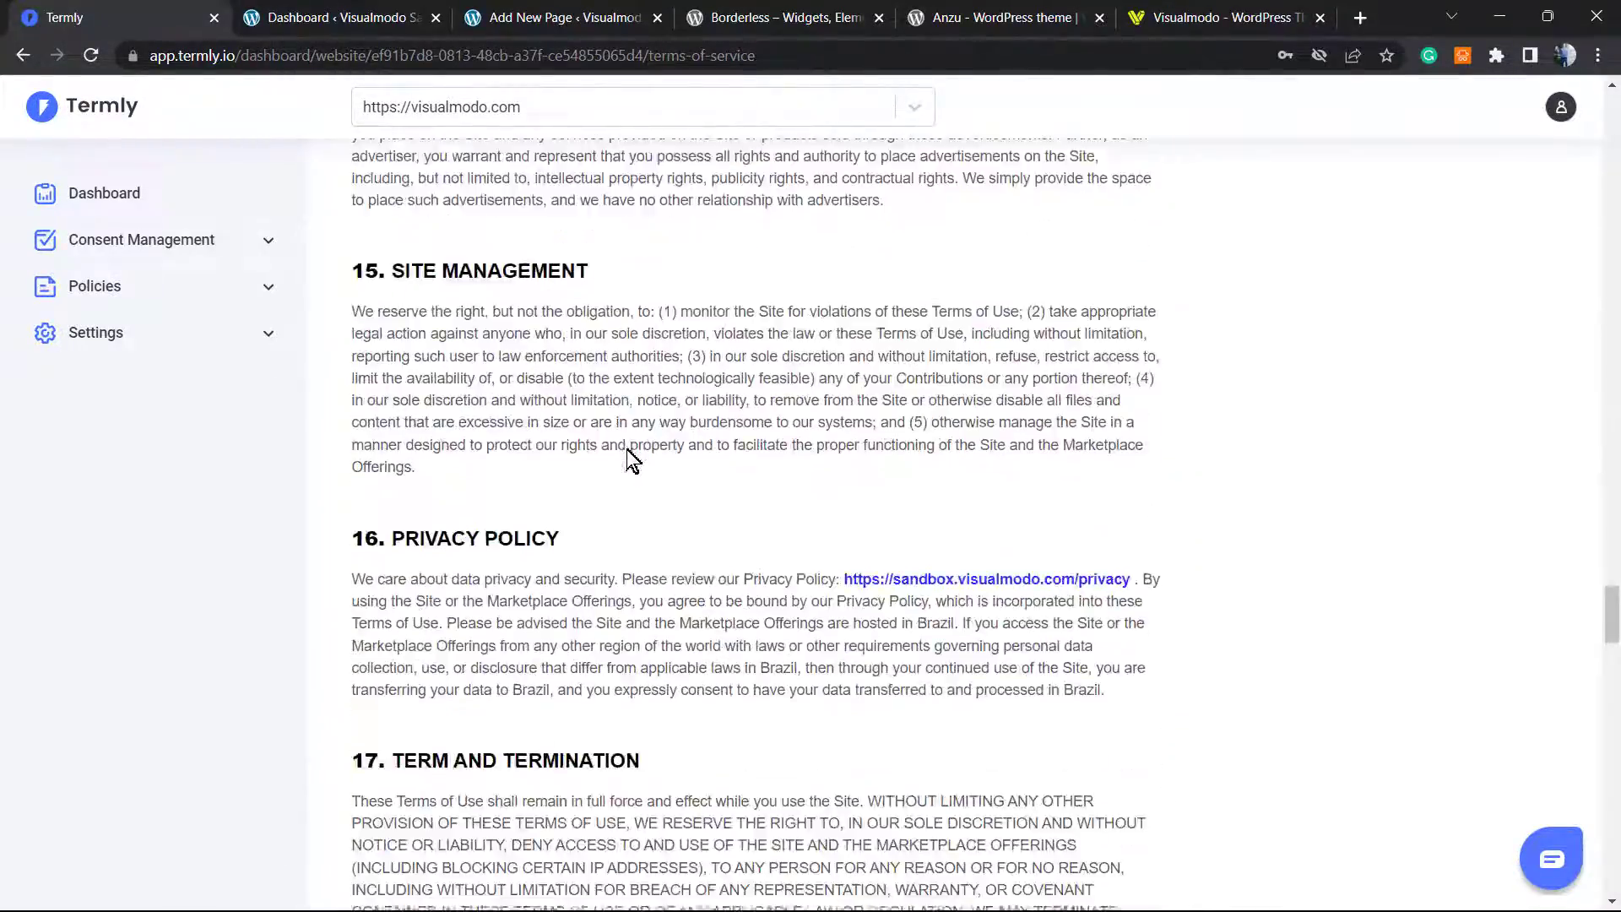
scroll(628, 450, "down", 10)
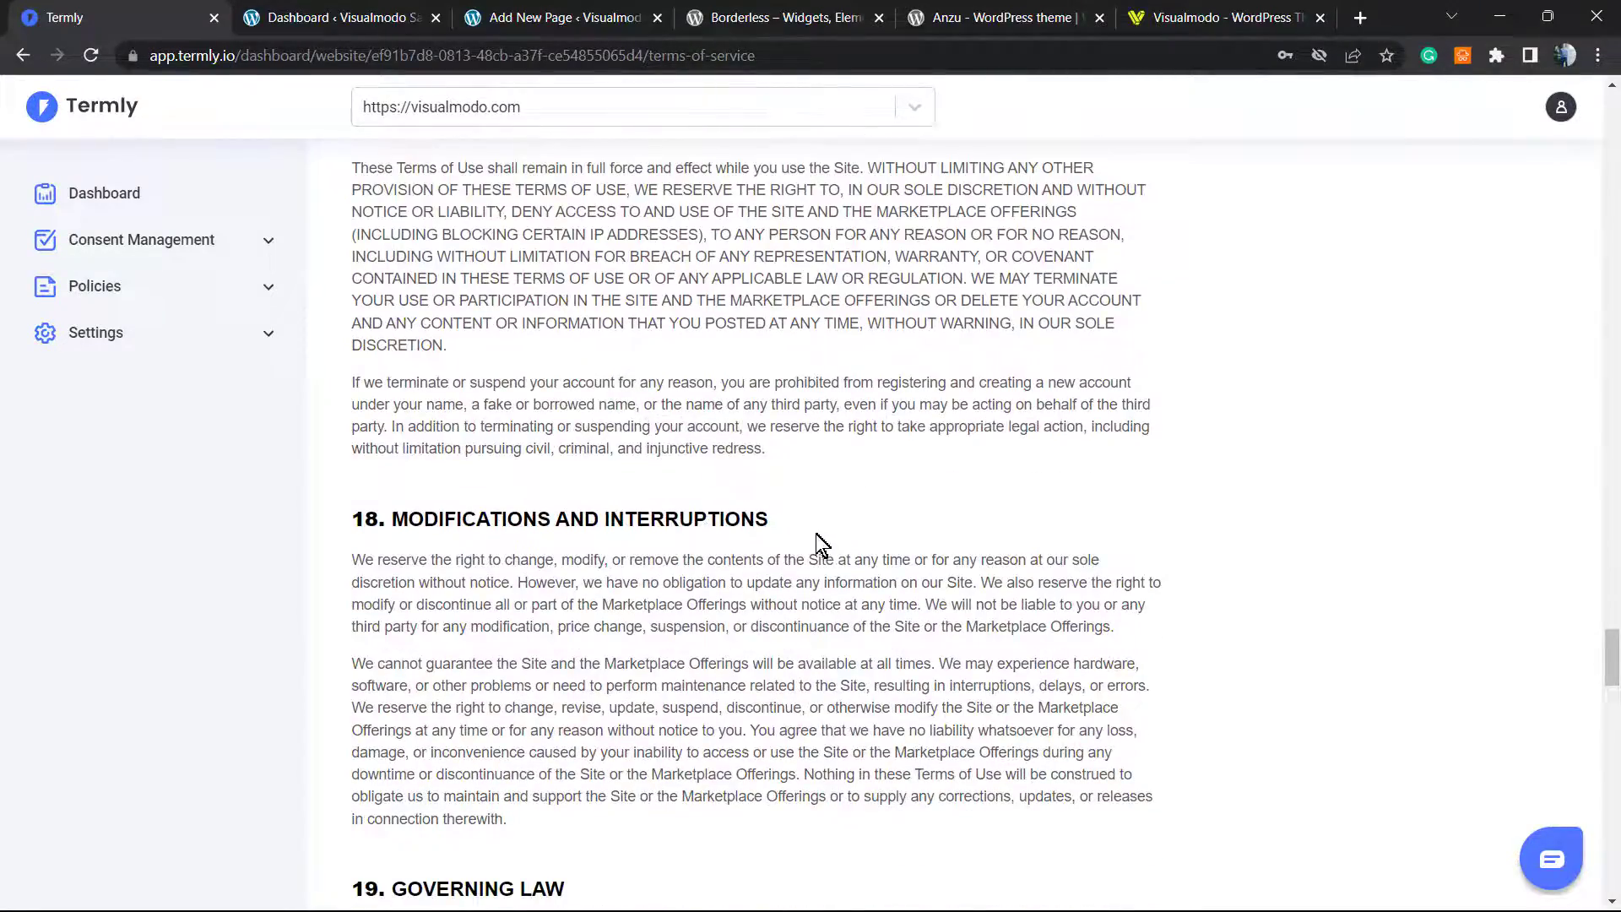
scroll(817, 545, "down", 10)
scroll(810, 534, "down", 16)
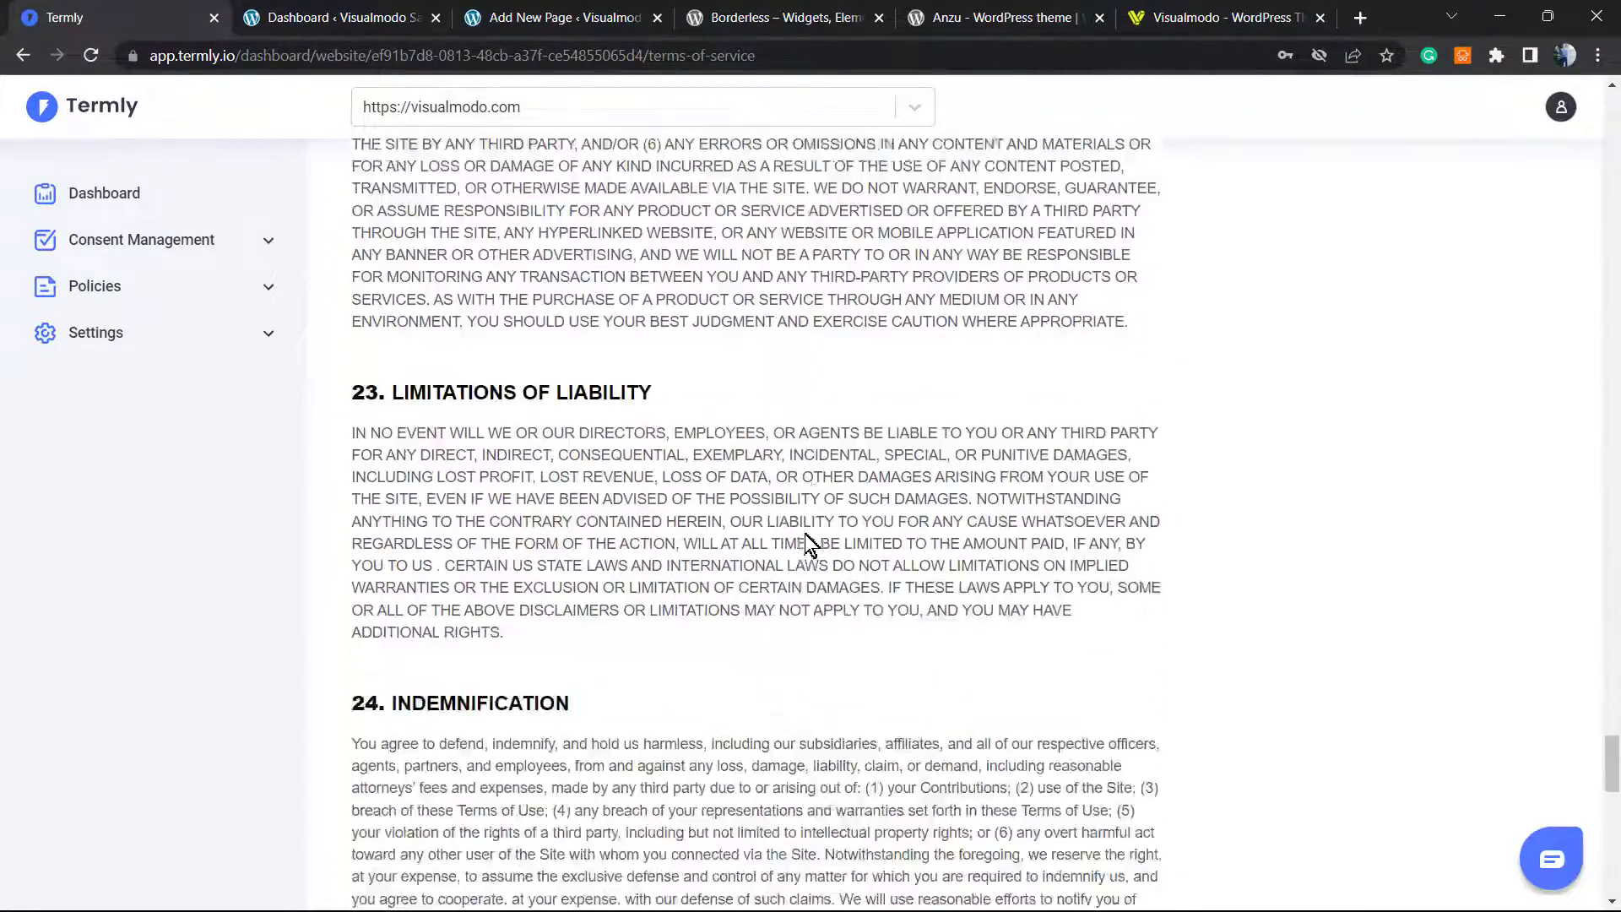
scroll(804, 533, "down", 8)
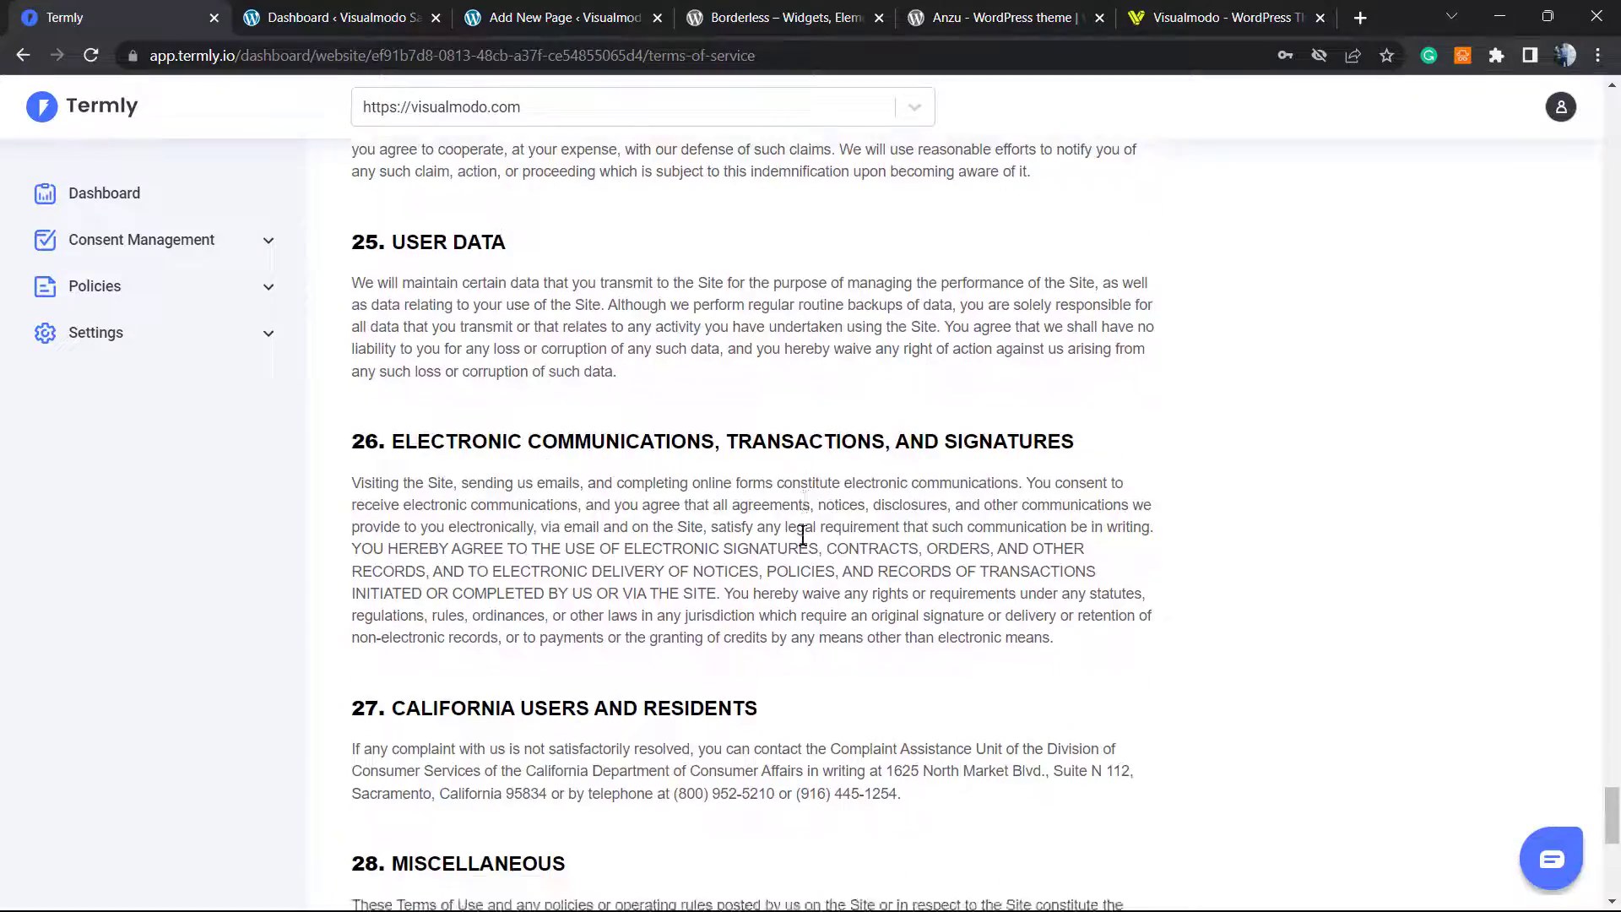
scroll(801, 535, "down", 5)
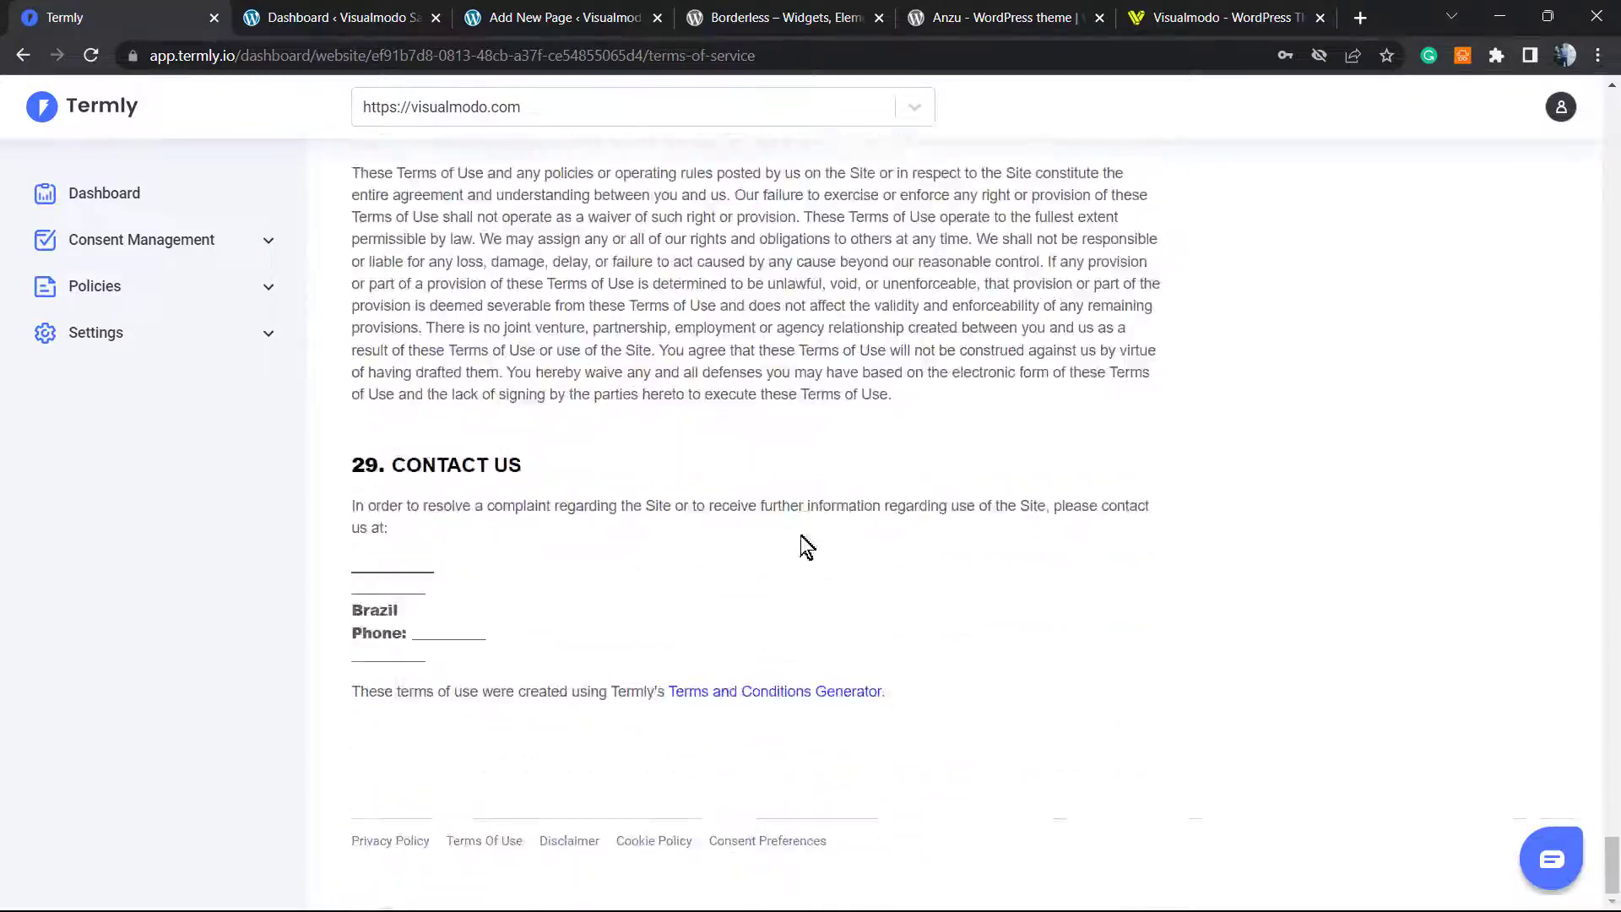
scroll(801, 535, "up", 4)
scroll(802, 545, "up", 20)
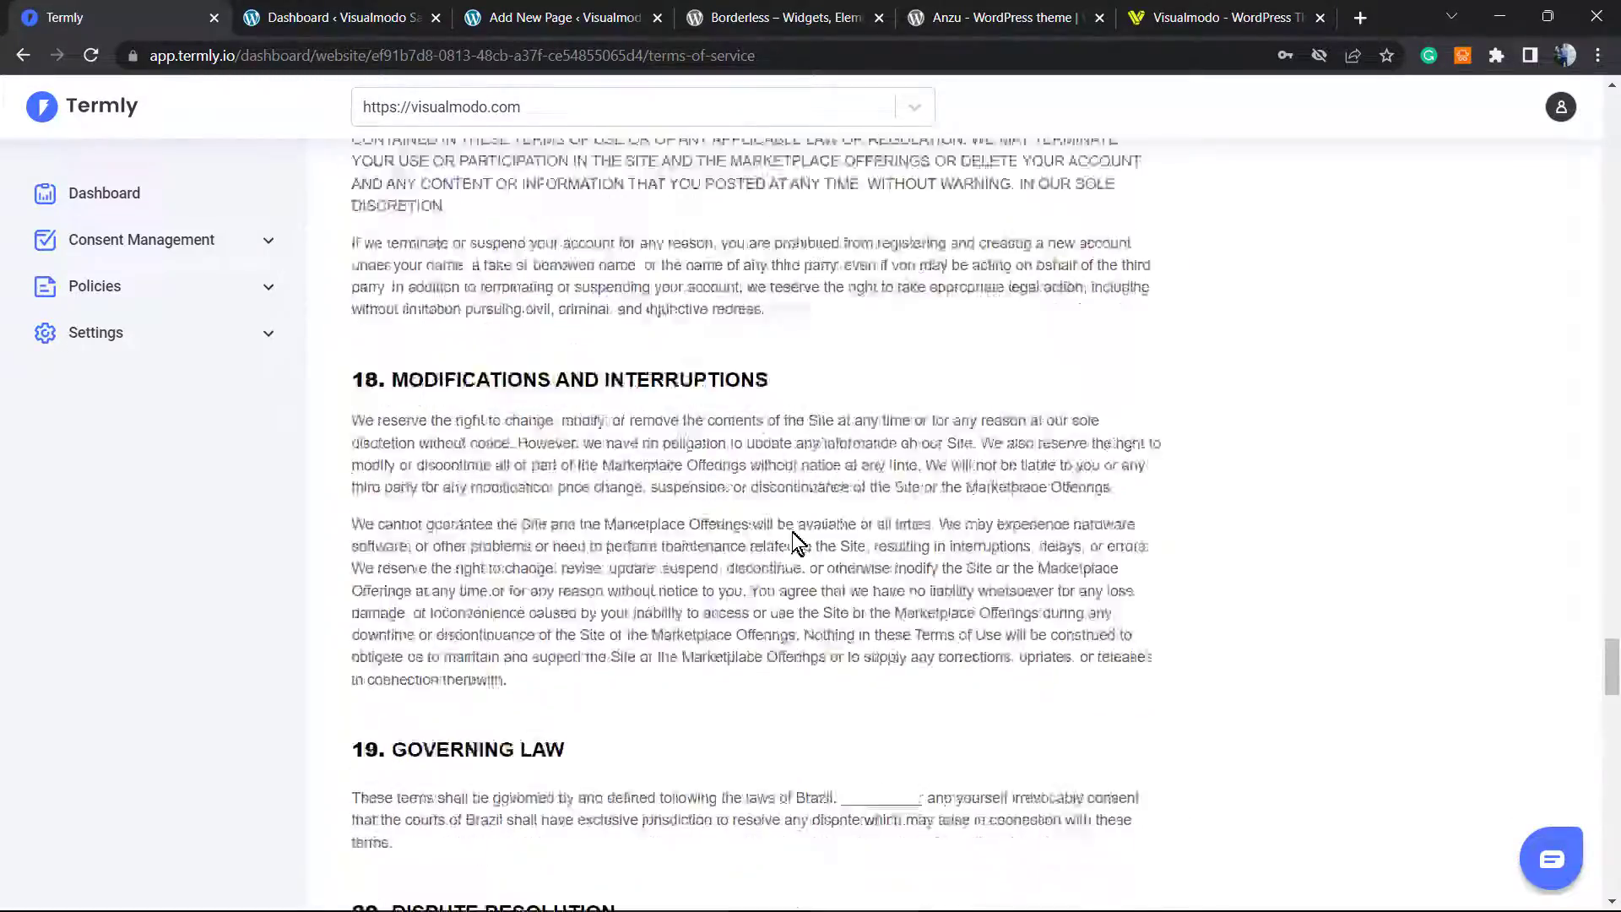
scroll(790, 530, "up", 20)
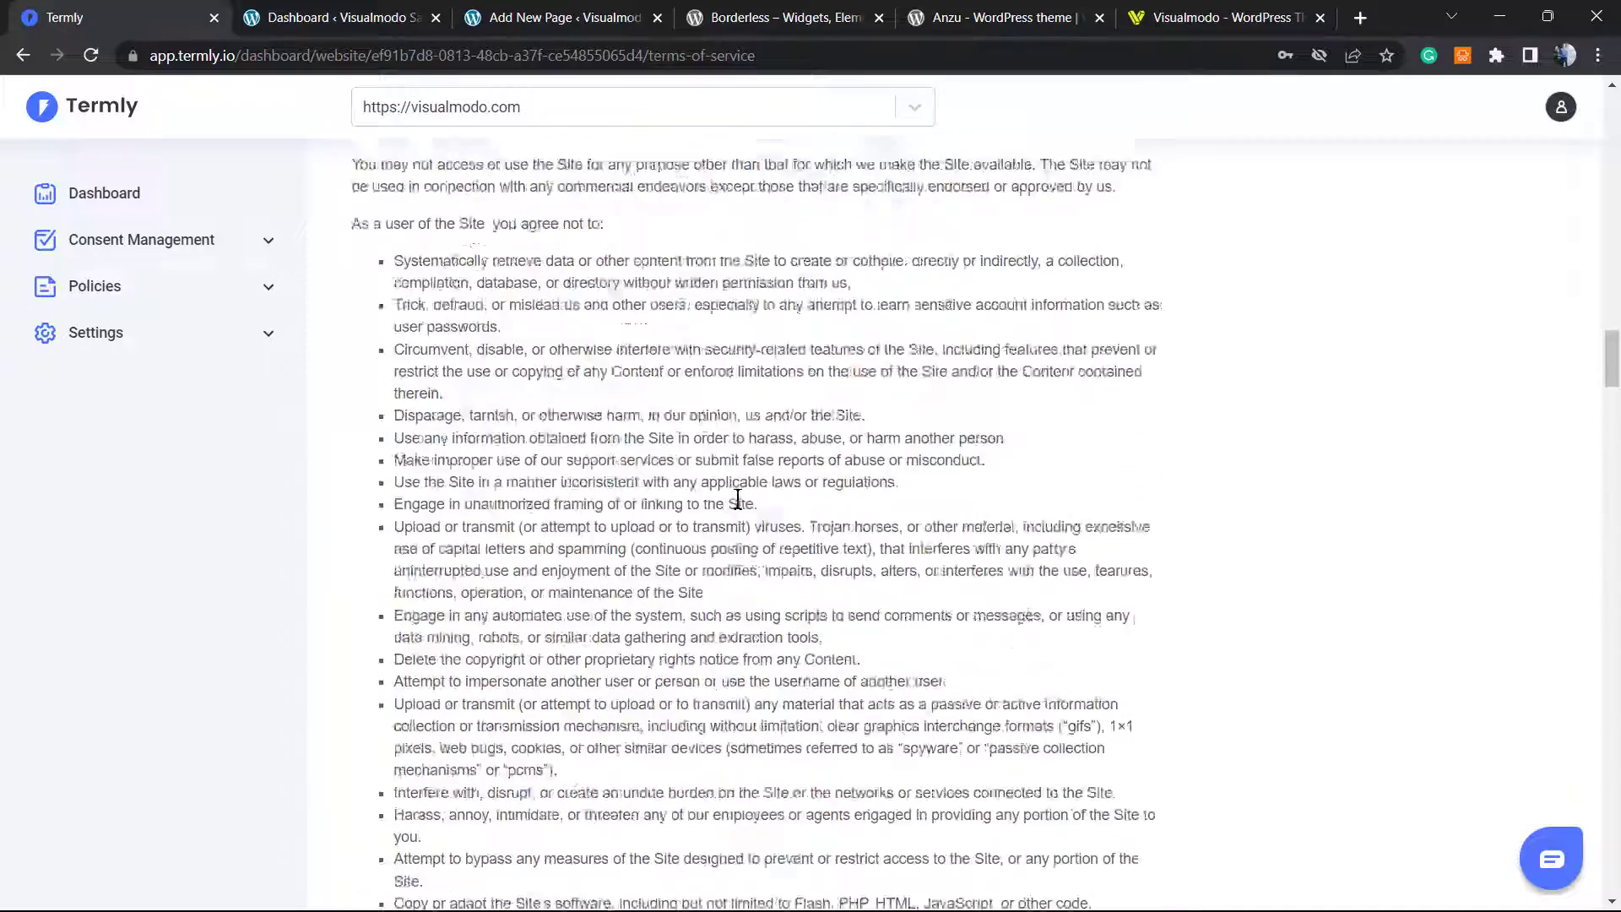
scroll(737, 501, "up", 20)
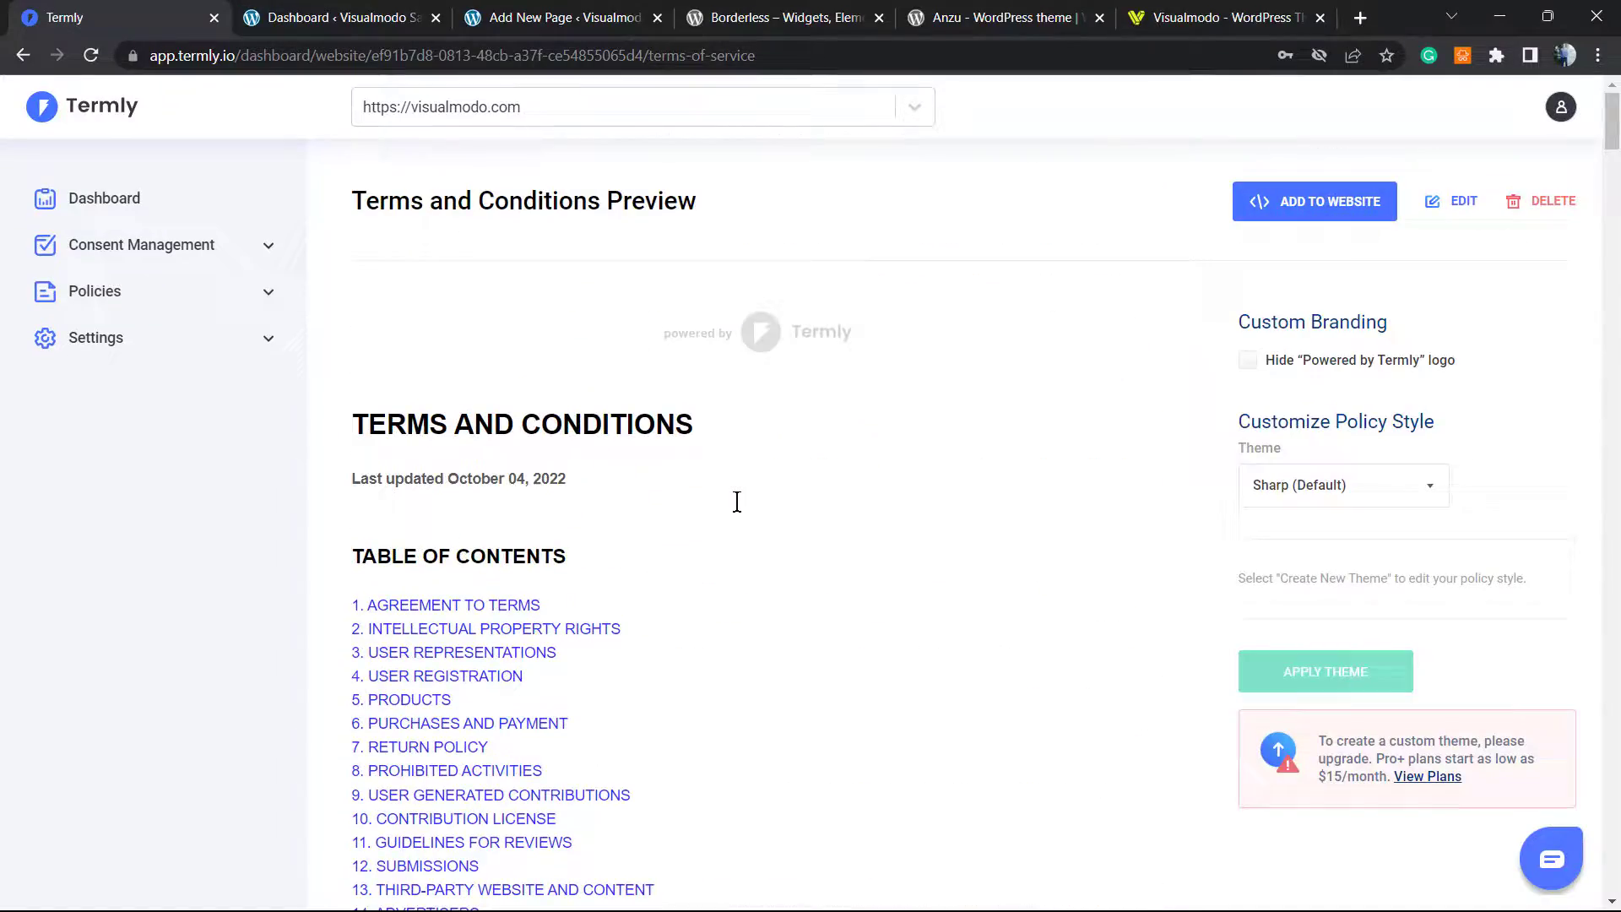
key("ctrl+a")
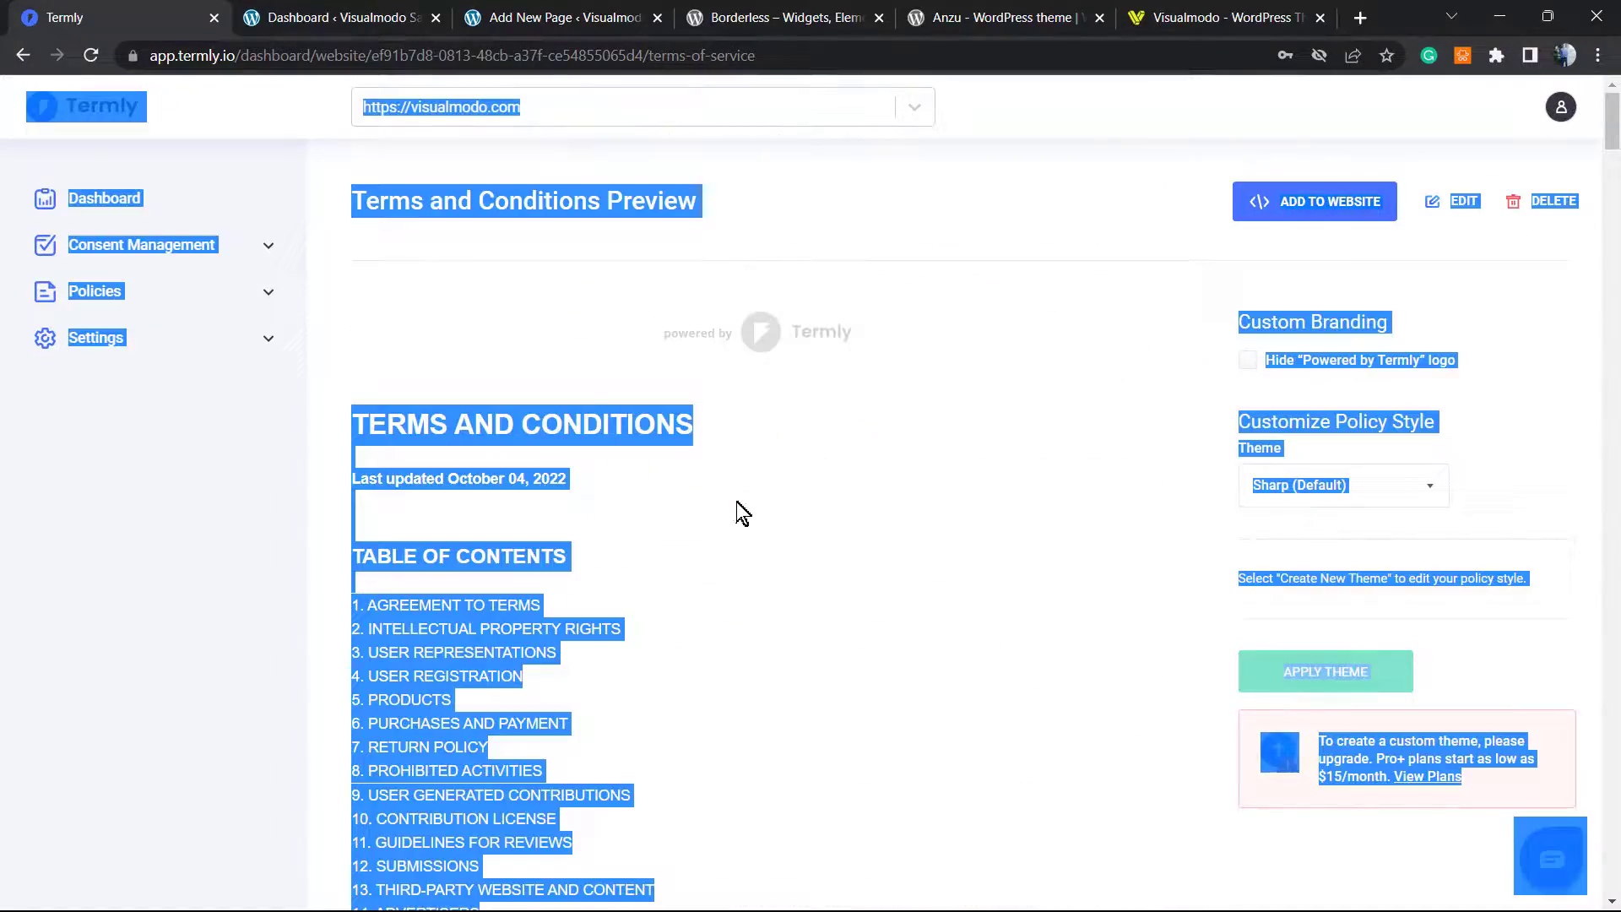
left_click(707, 488)
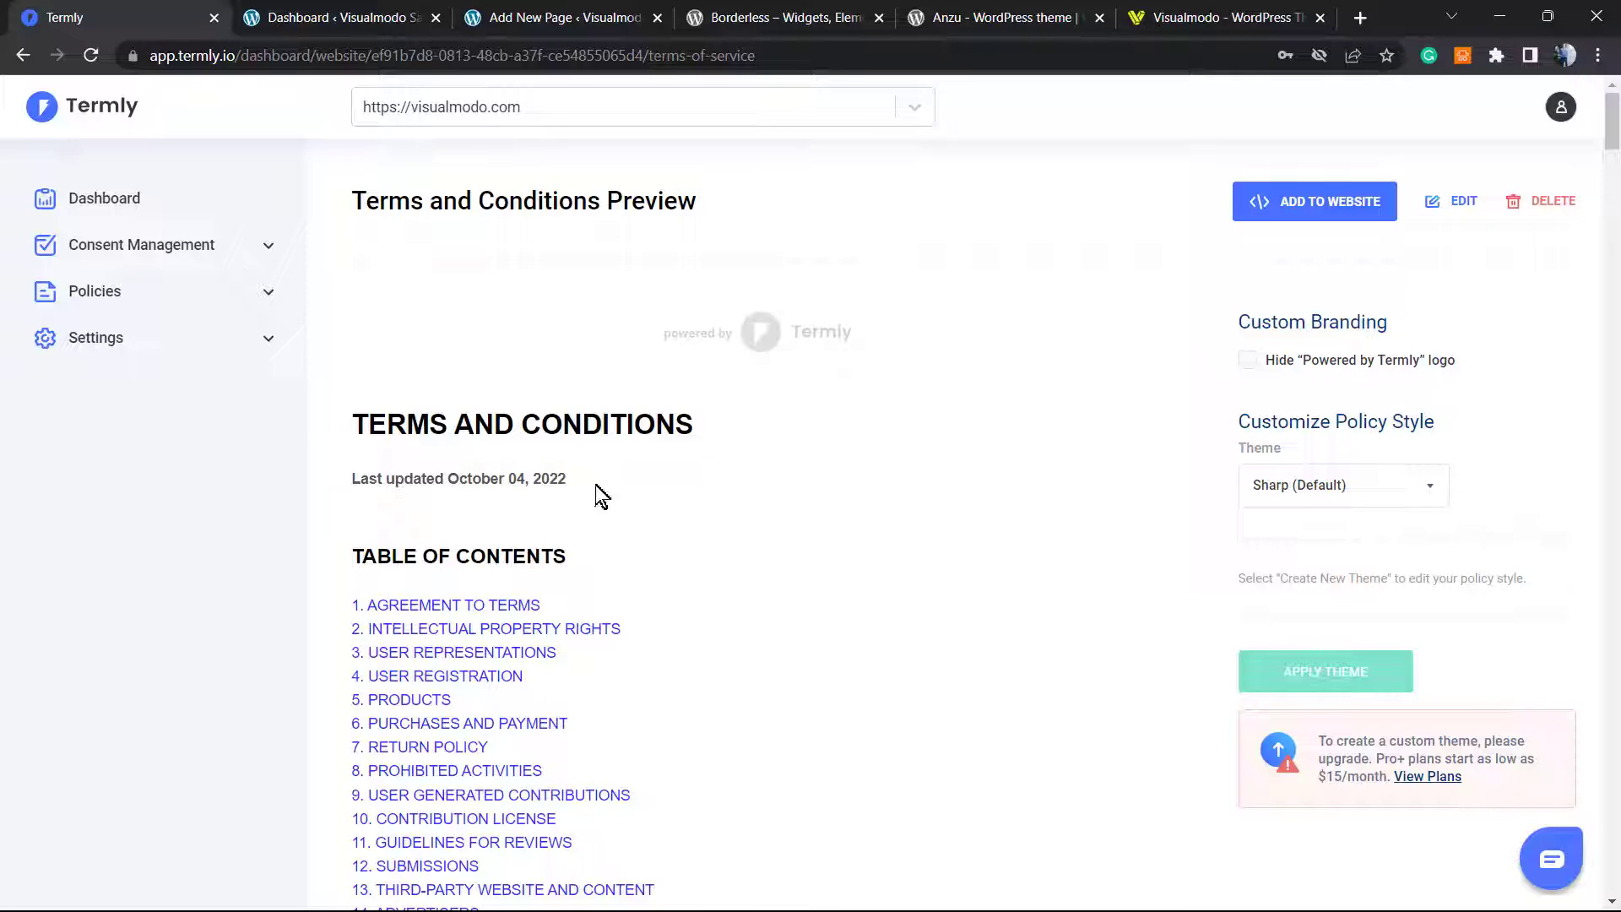
triple_click(544, 422)
left_click(545, 421)
Step: Highlight the names on the Borderless plugin and Anzu theme pages, then go to Visualmodo's homepage
left_click(828, 14)
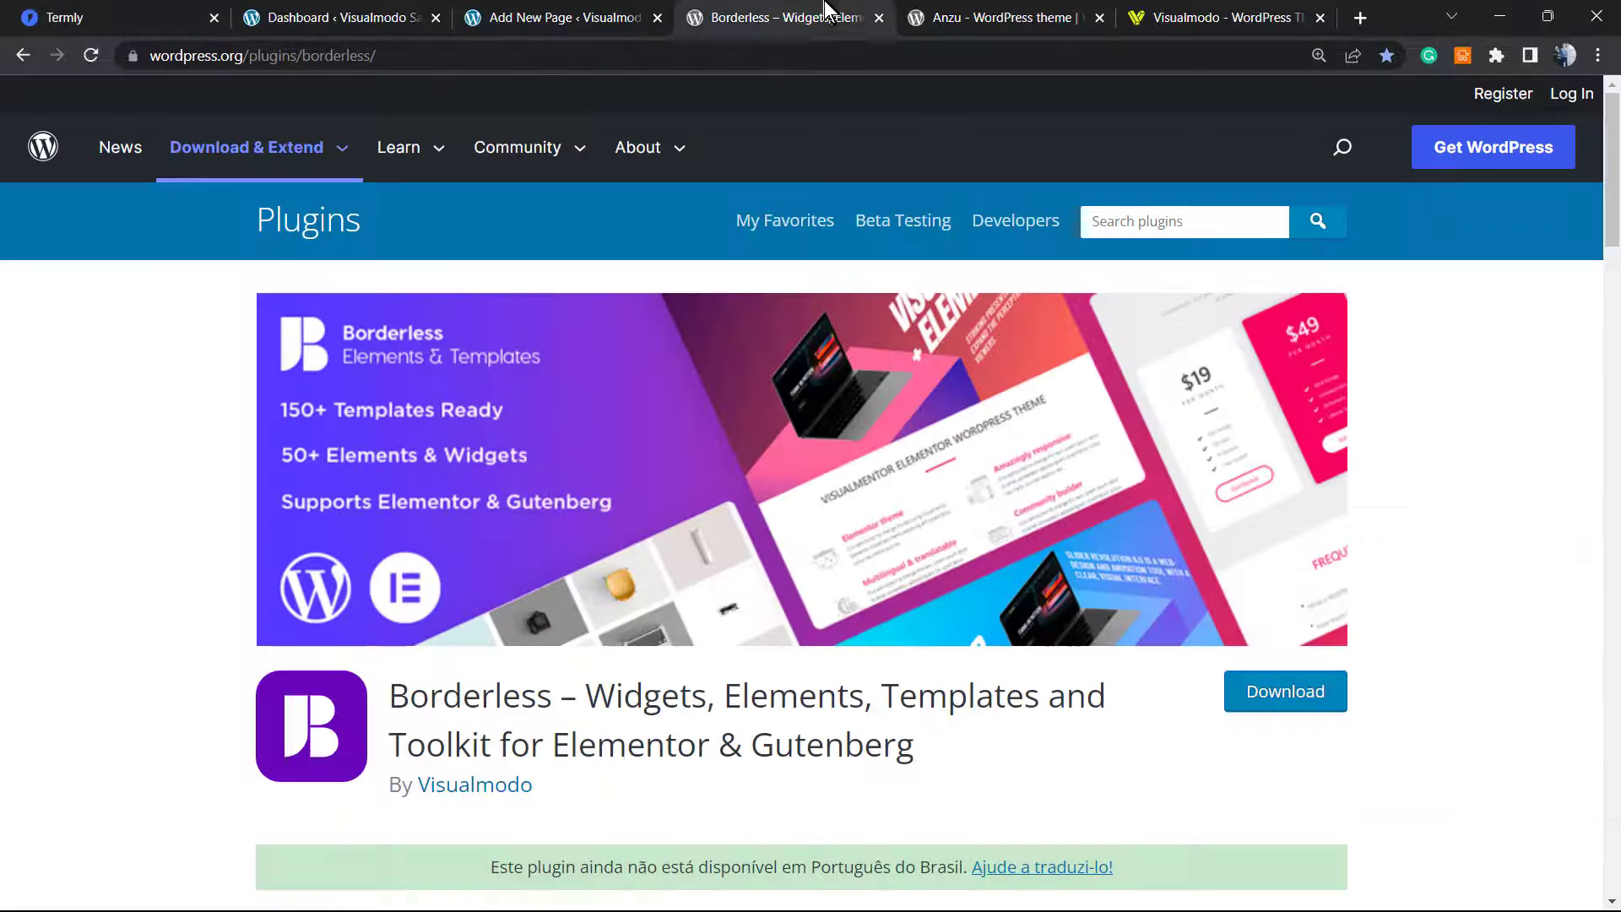
double_click(424, 689)
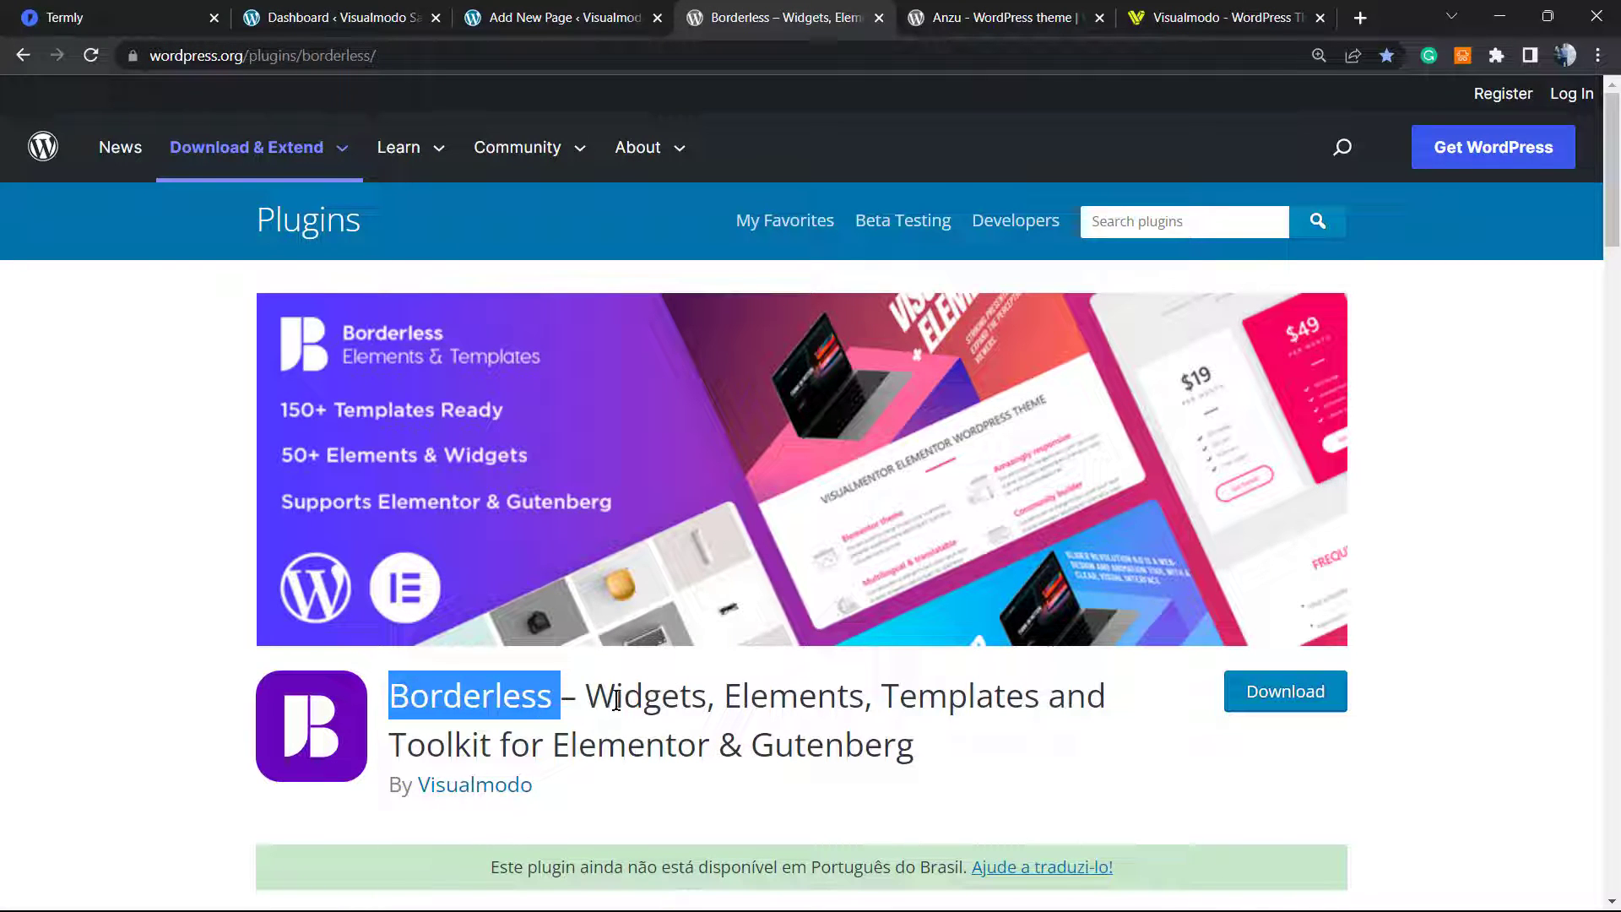
left_click(1017, 15)
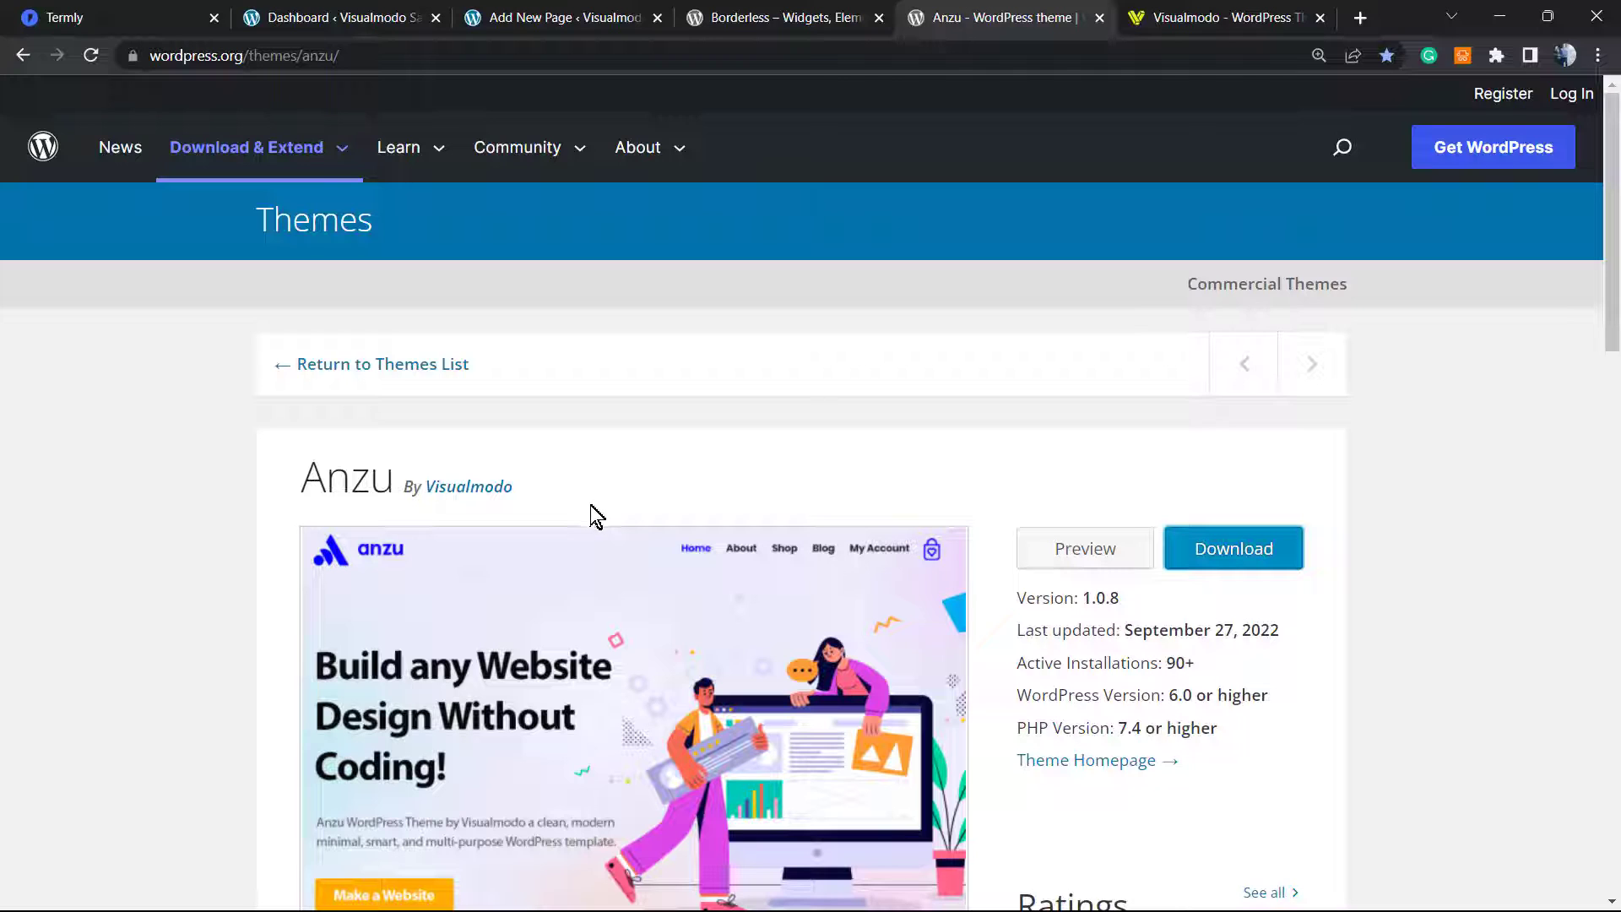
double_click(308, 473)
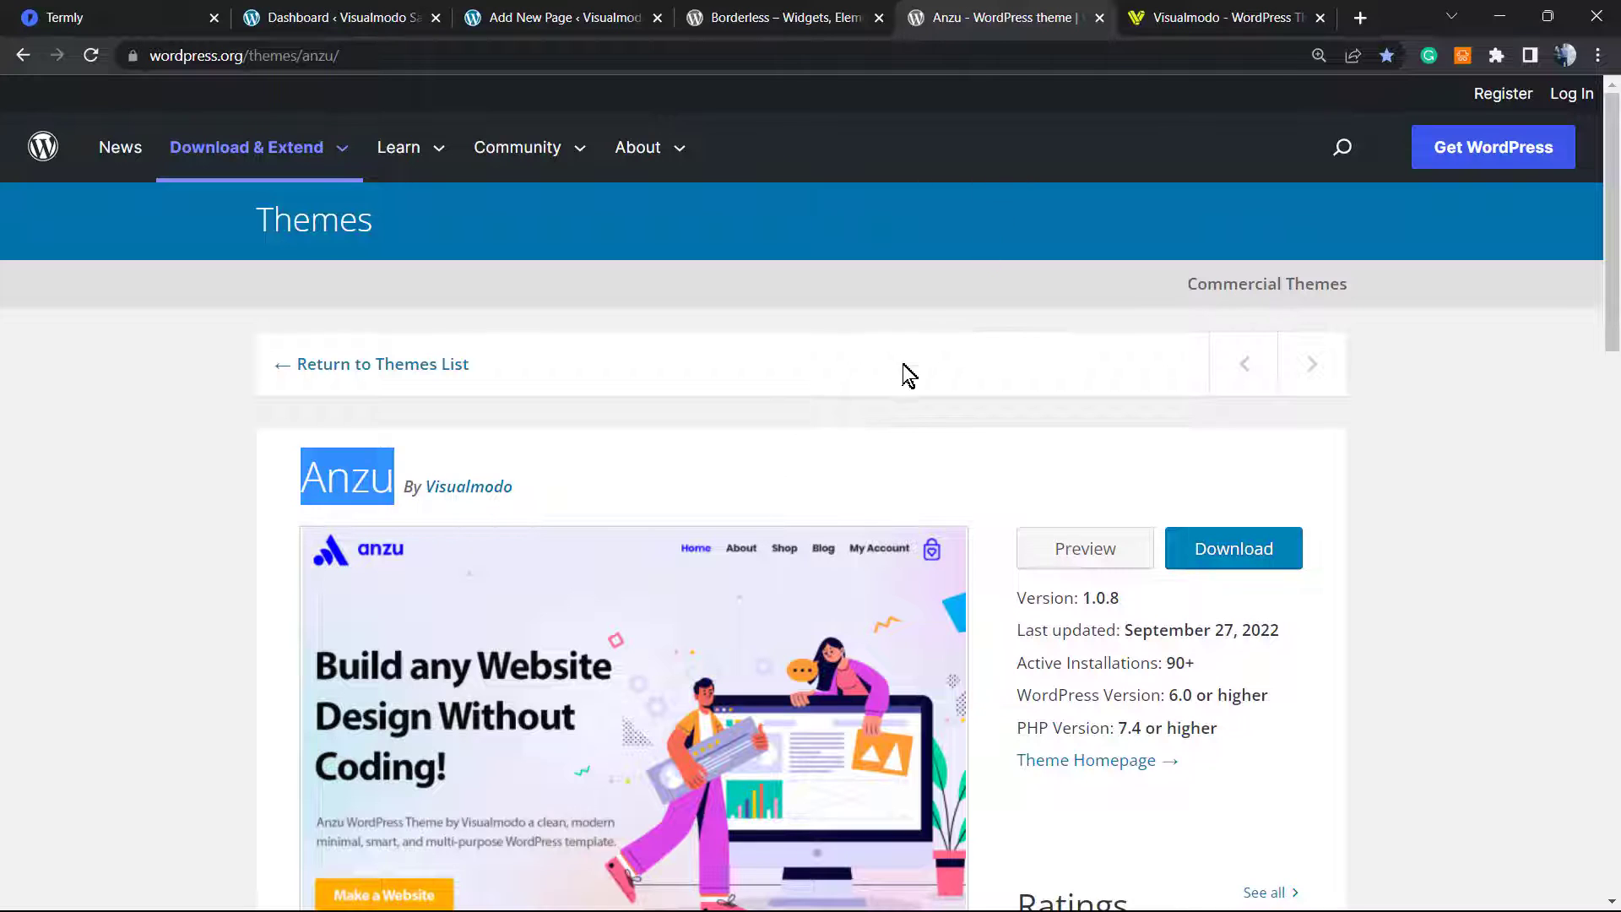
left_click(1225, 15)
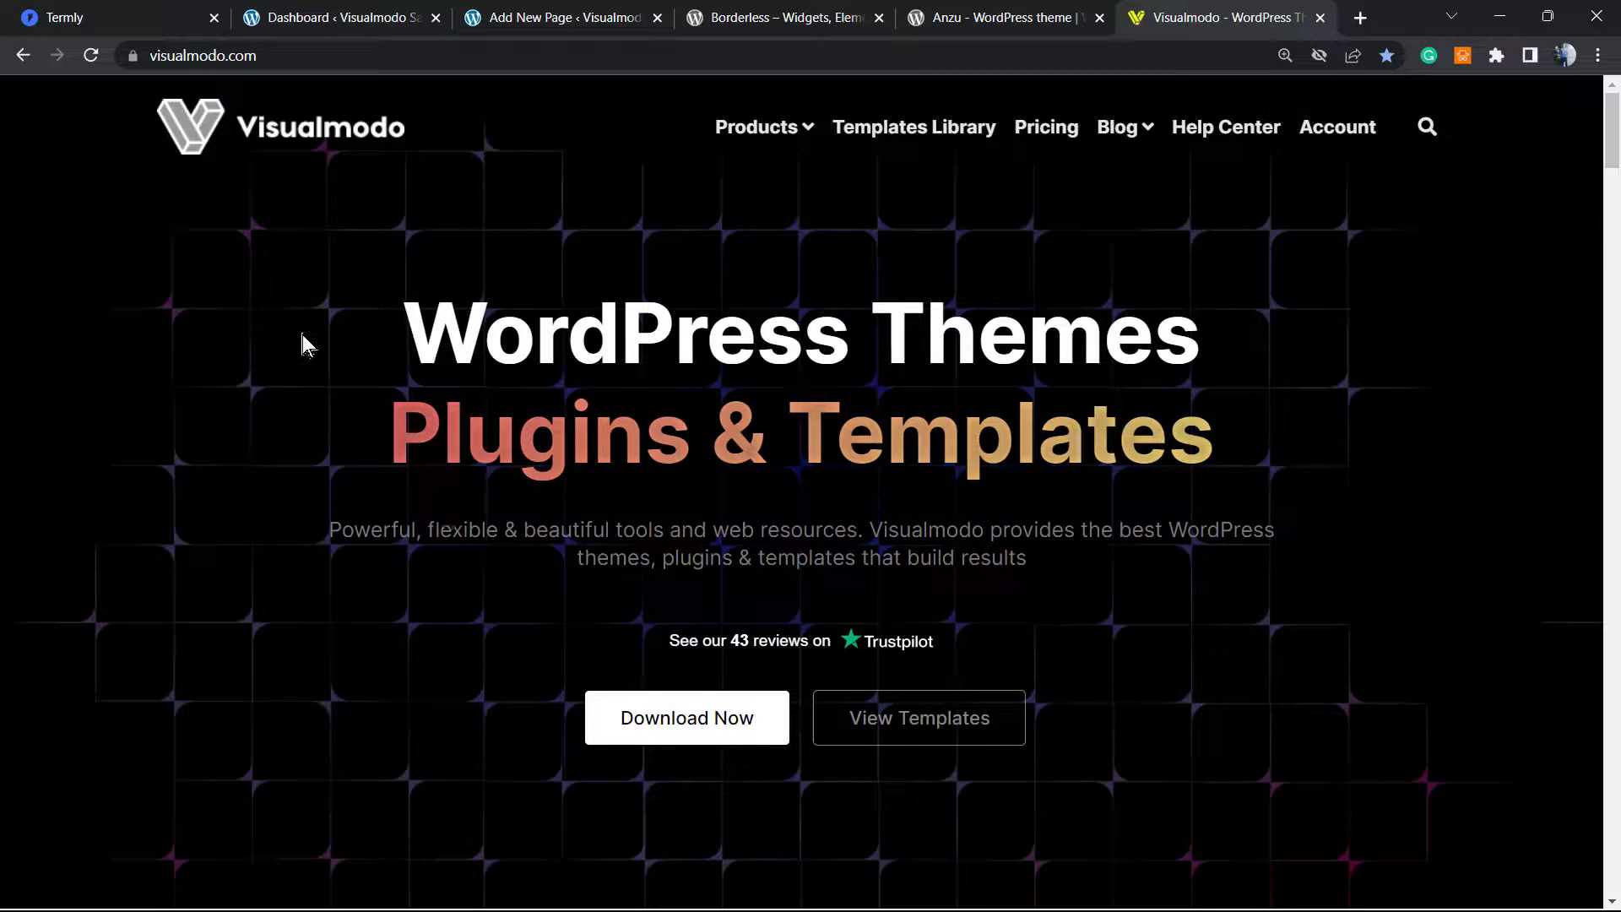
Step: Highlight the Visualmodo headline, then open the Anzu starter Templates Library
left_click_drag(302, 334, 1083, 560)
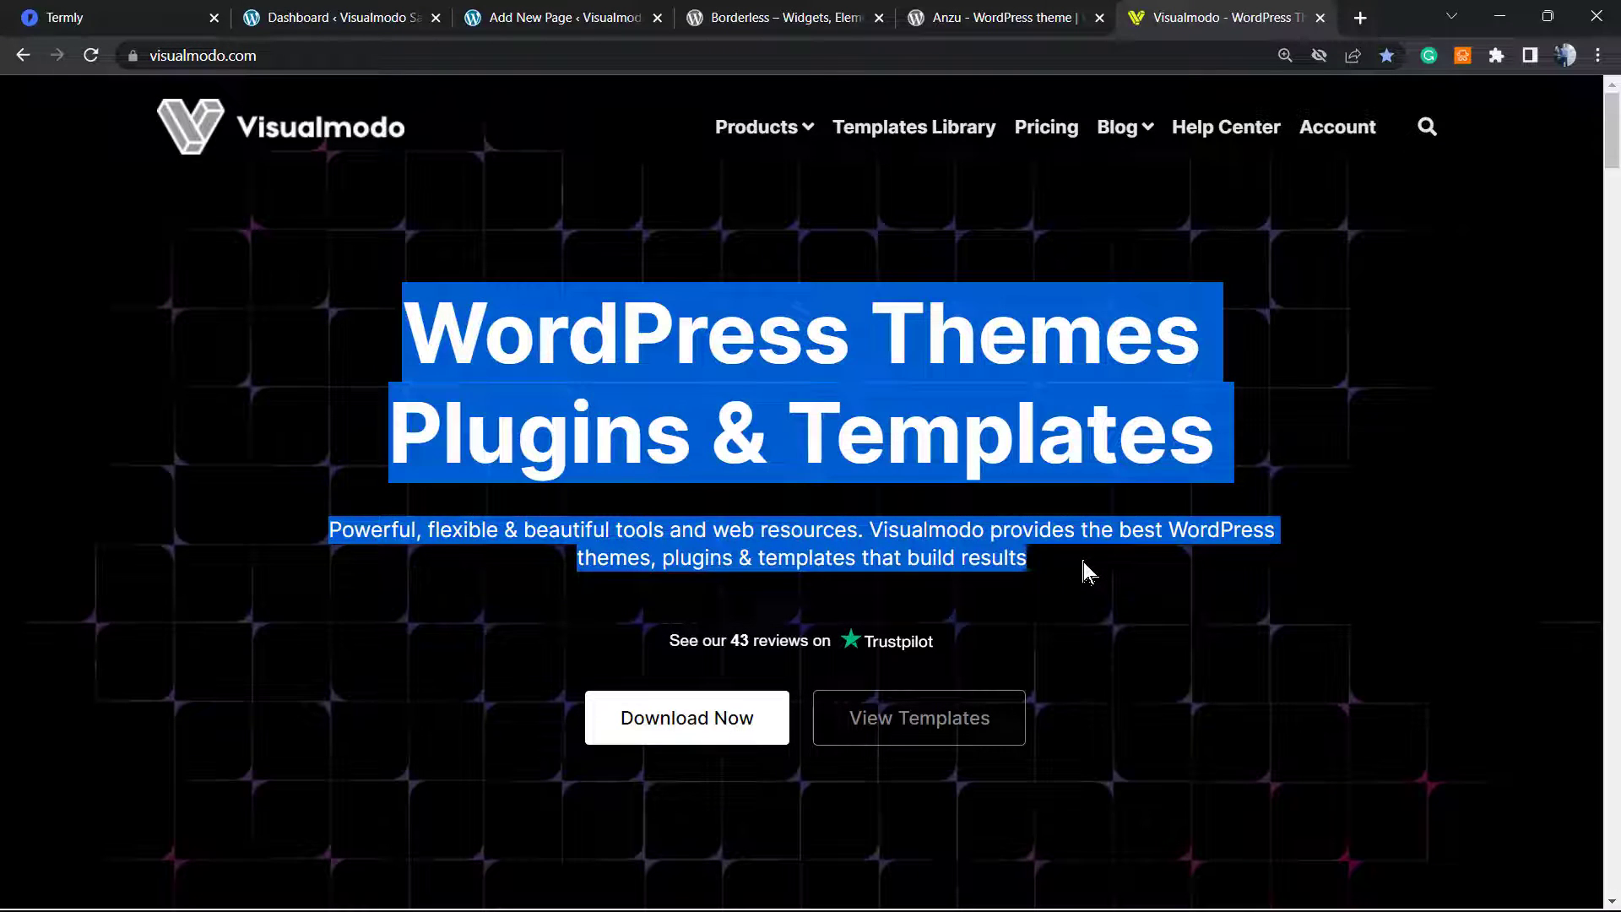
left_click(1083, 560)
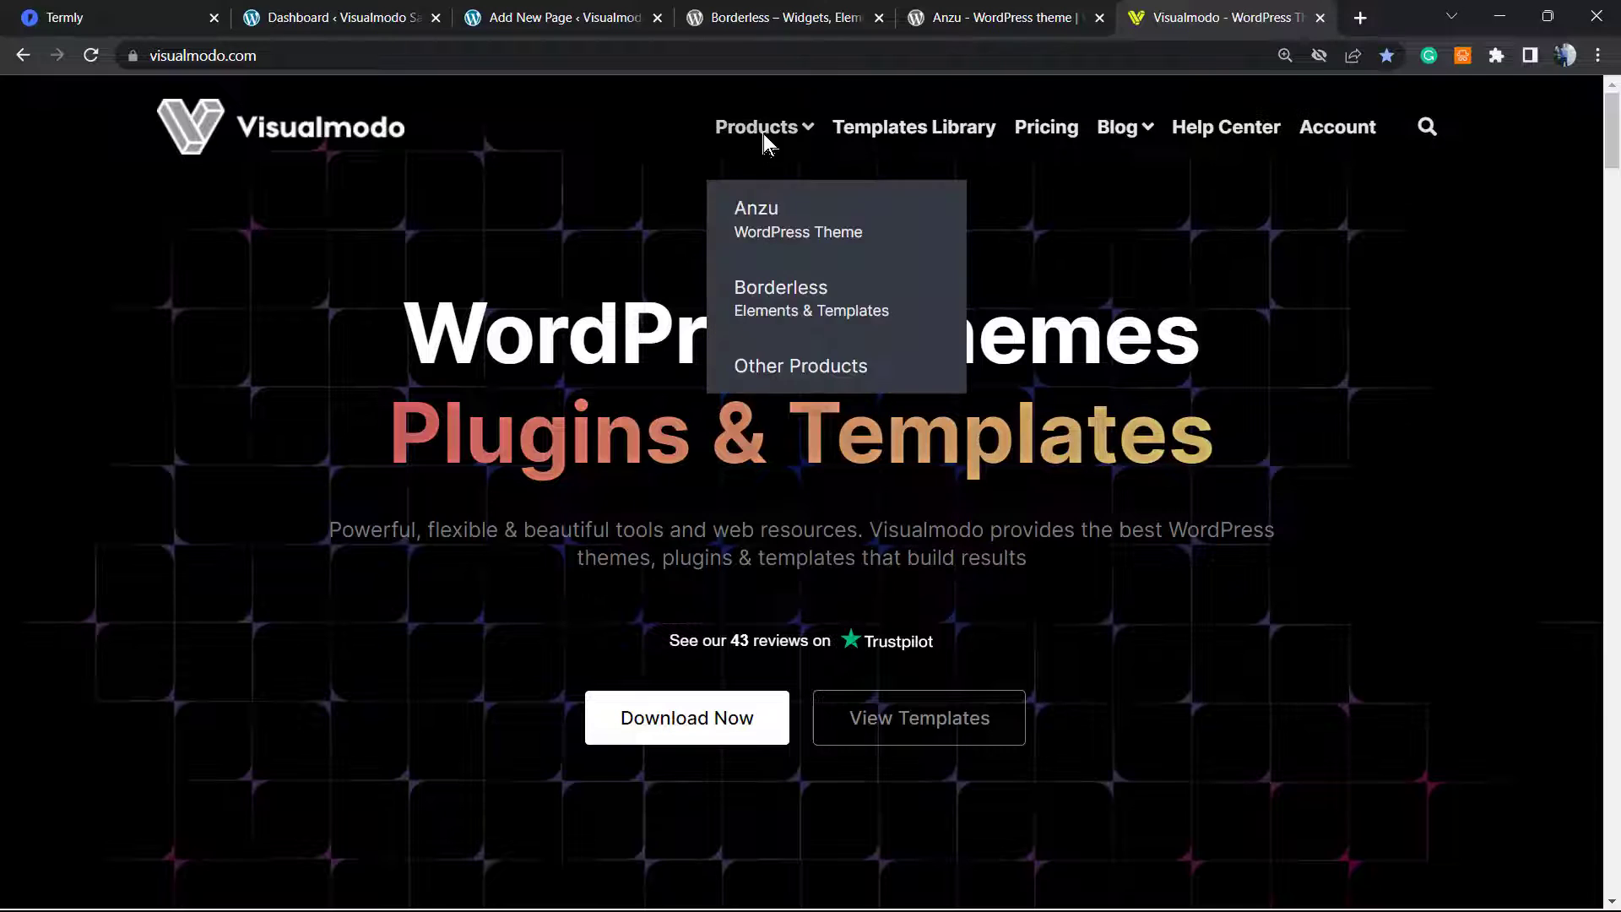
left_click(939, 128)
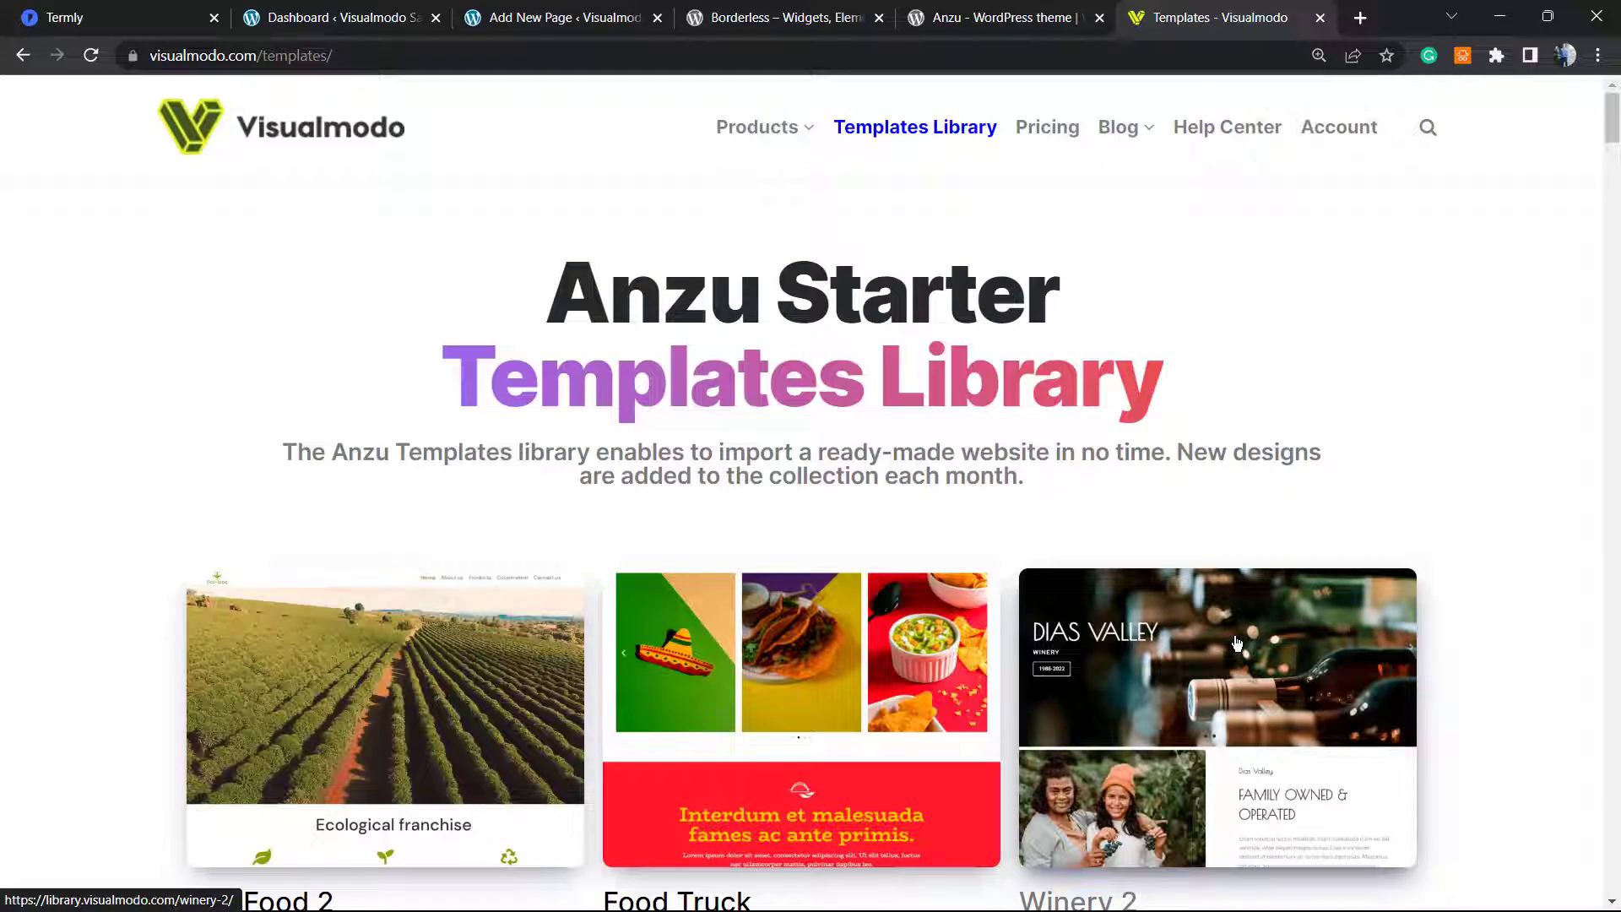
Step: Scroll through the template cards, past Influencer, Biker Club, Crossfit and Barman
scroll(1237, 644, "down", 6)
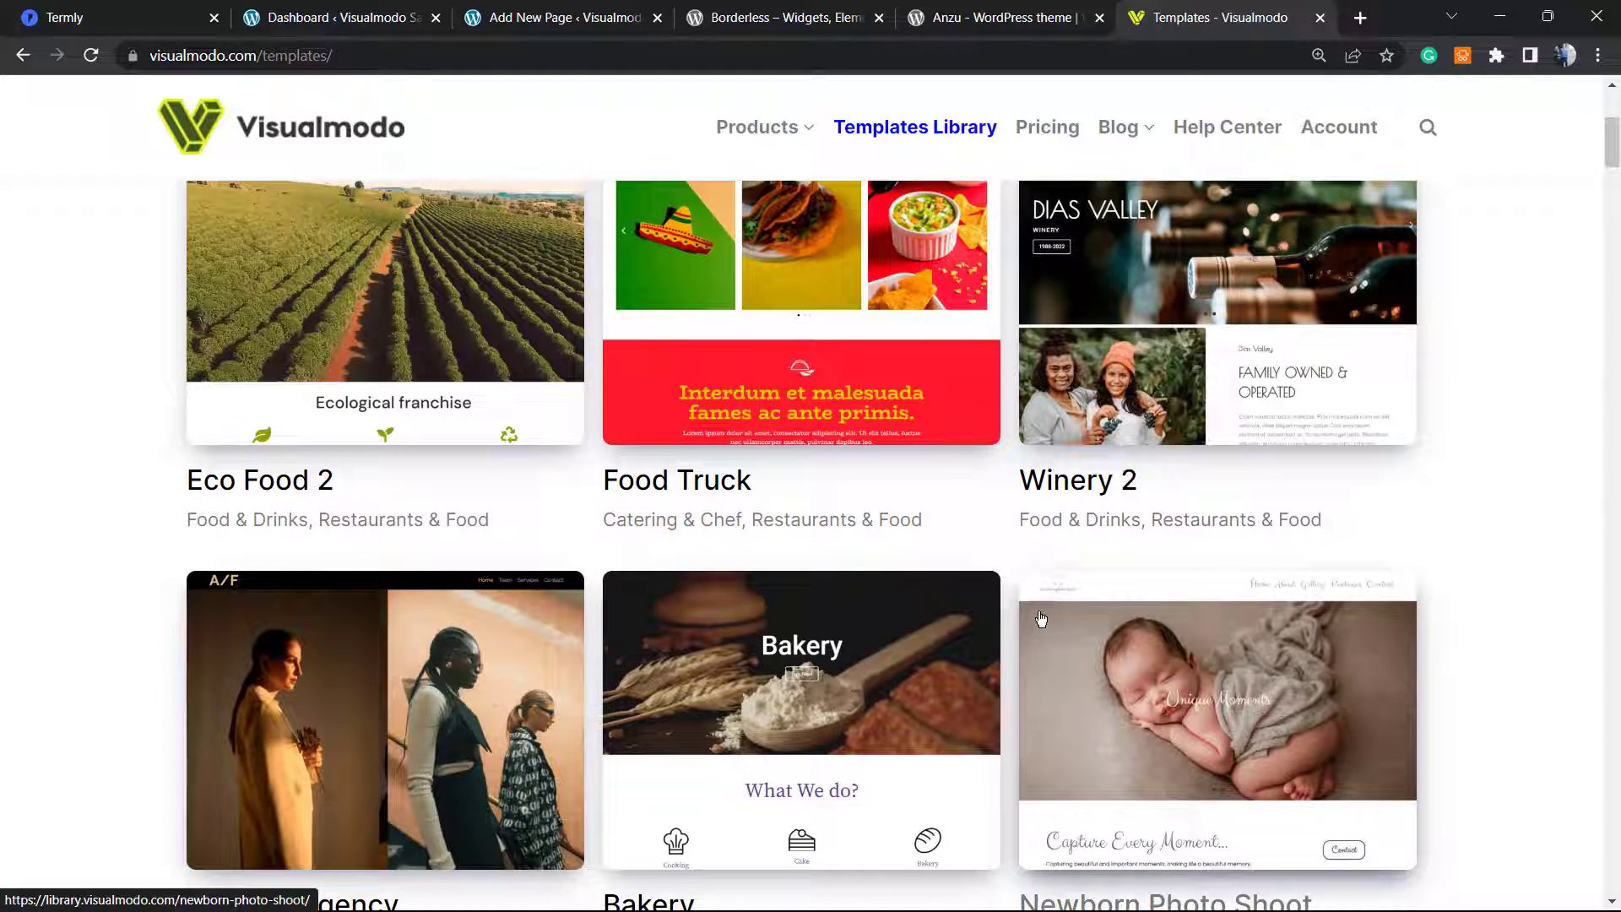
scroll(1024, 625, "down", 8)
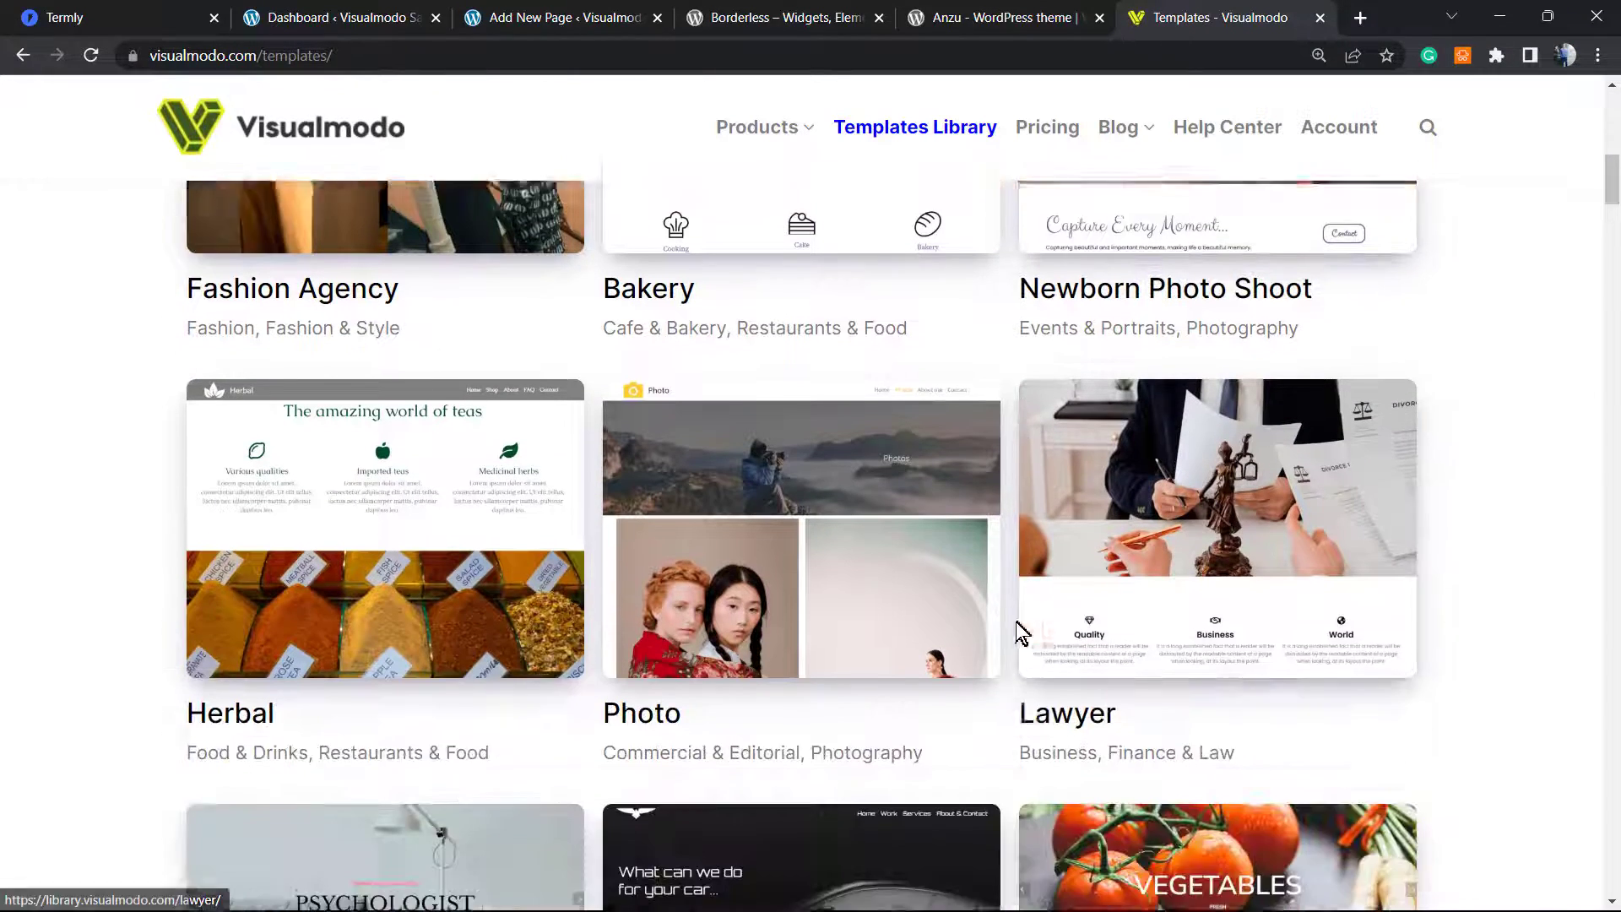
scroll(1013, 623, "down", 9)
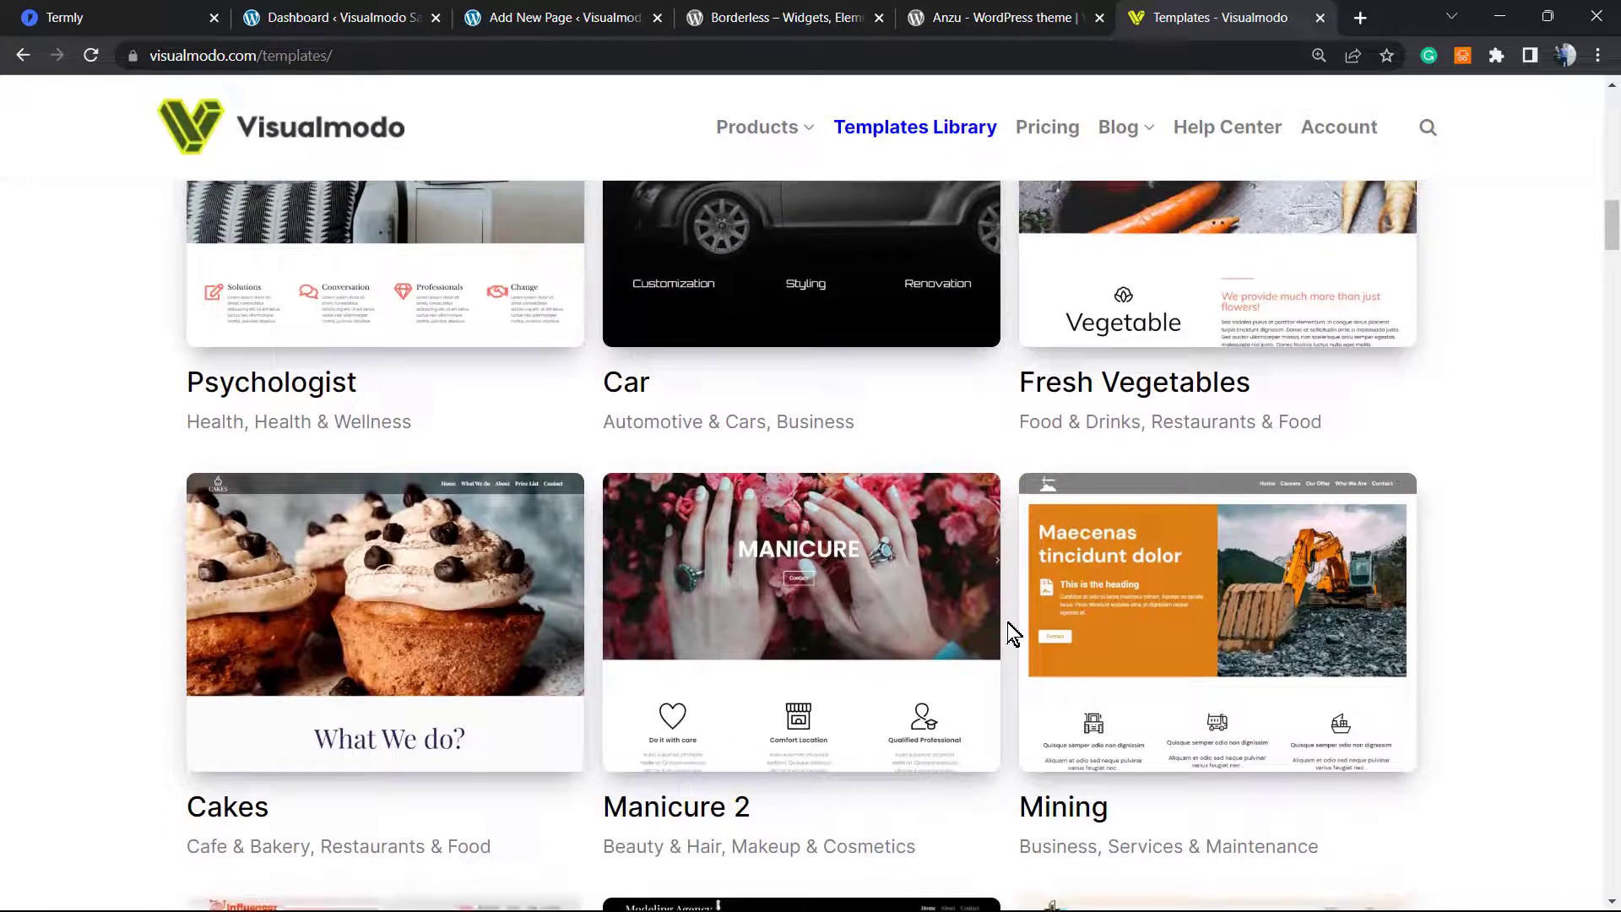
scroll(1006, 621, "down", 5)
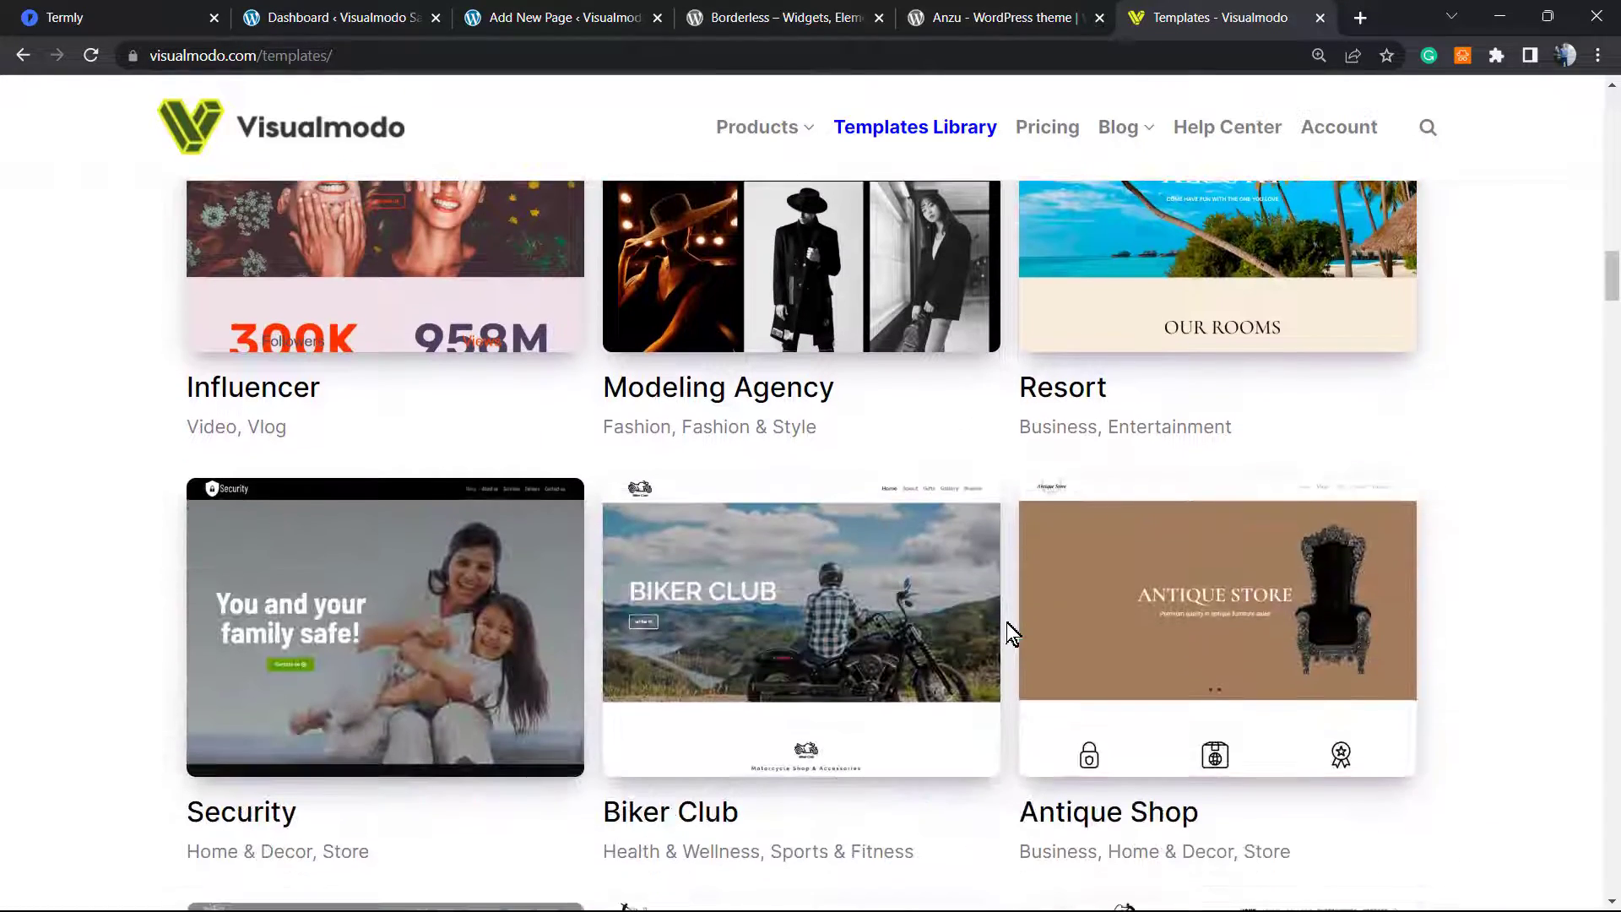
scroll(1006, 621, "down", 6)
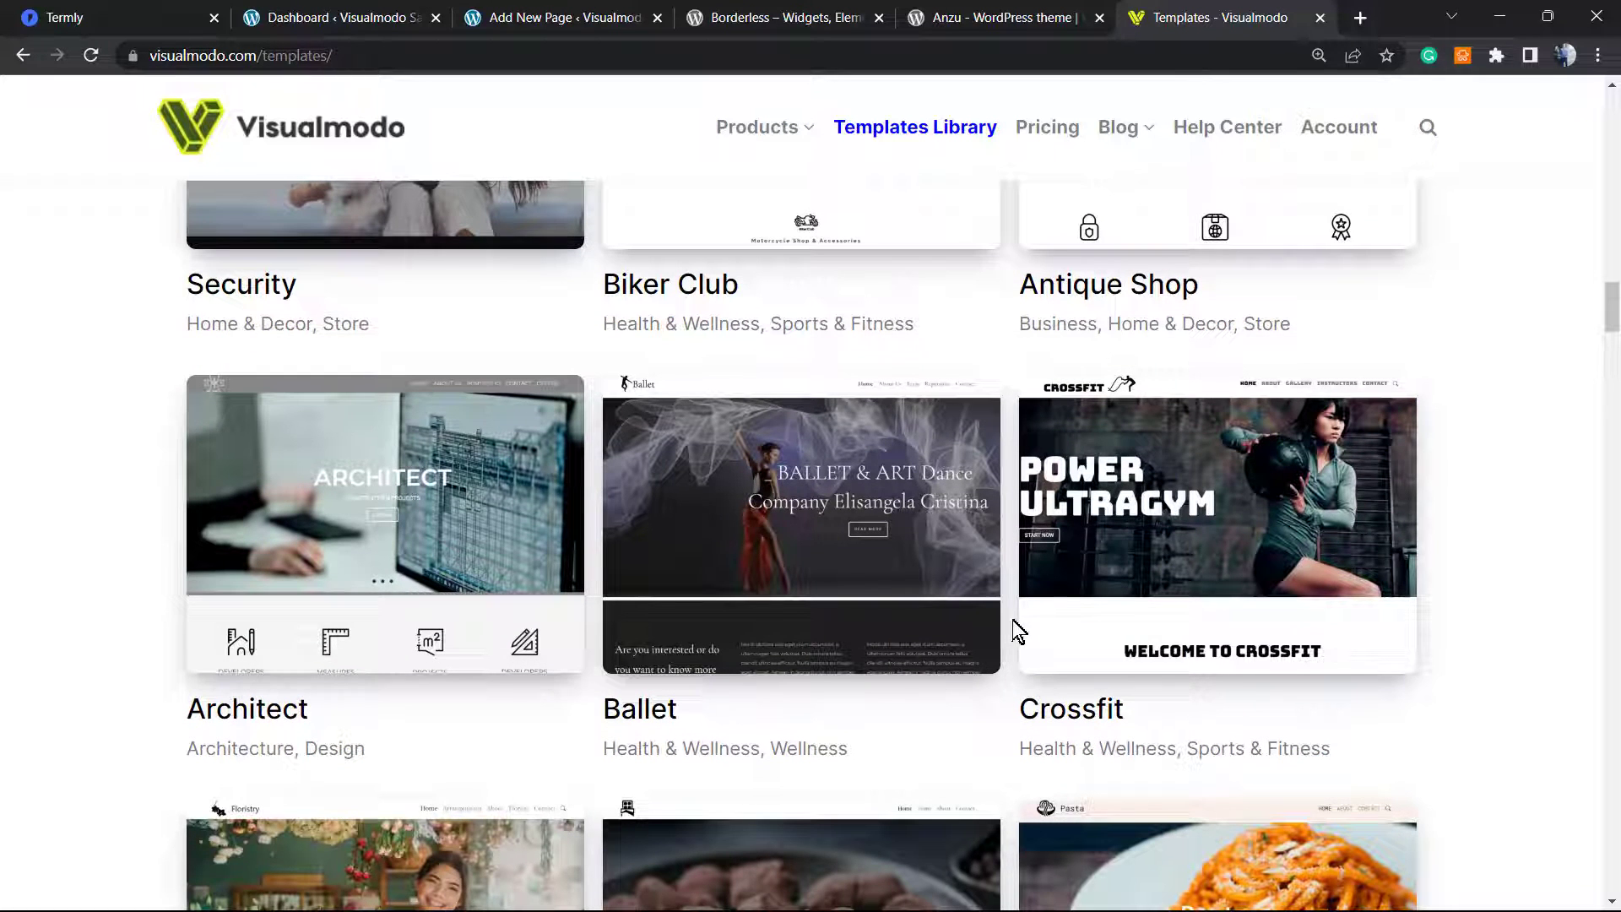
scroll(976, 661, "down", 6)
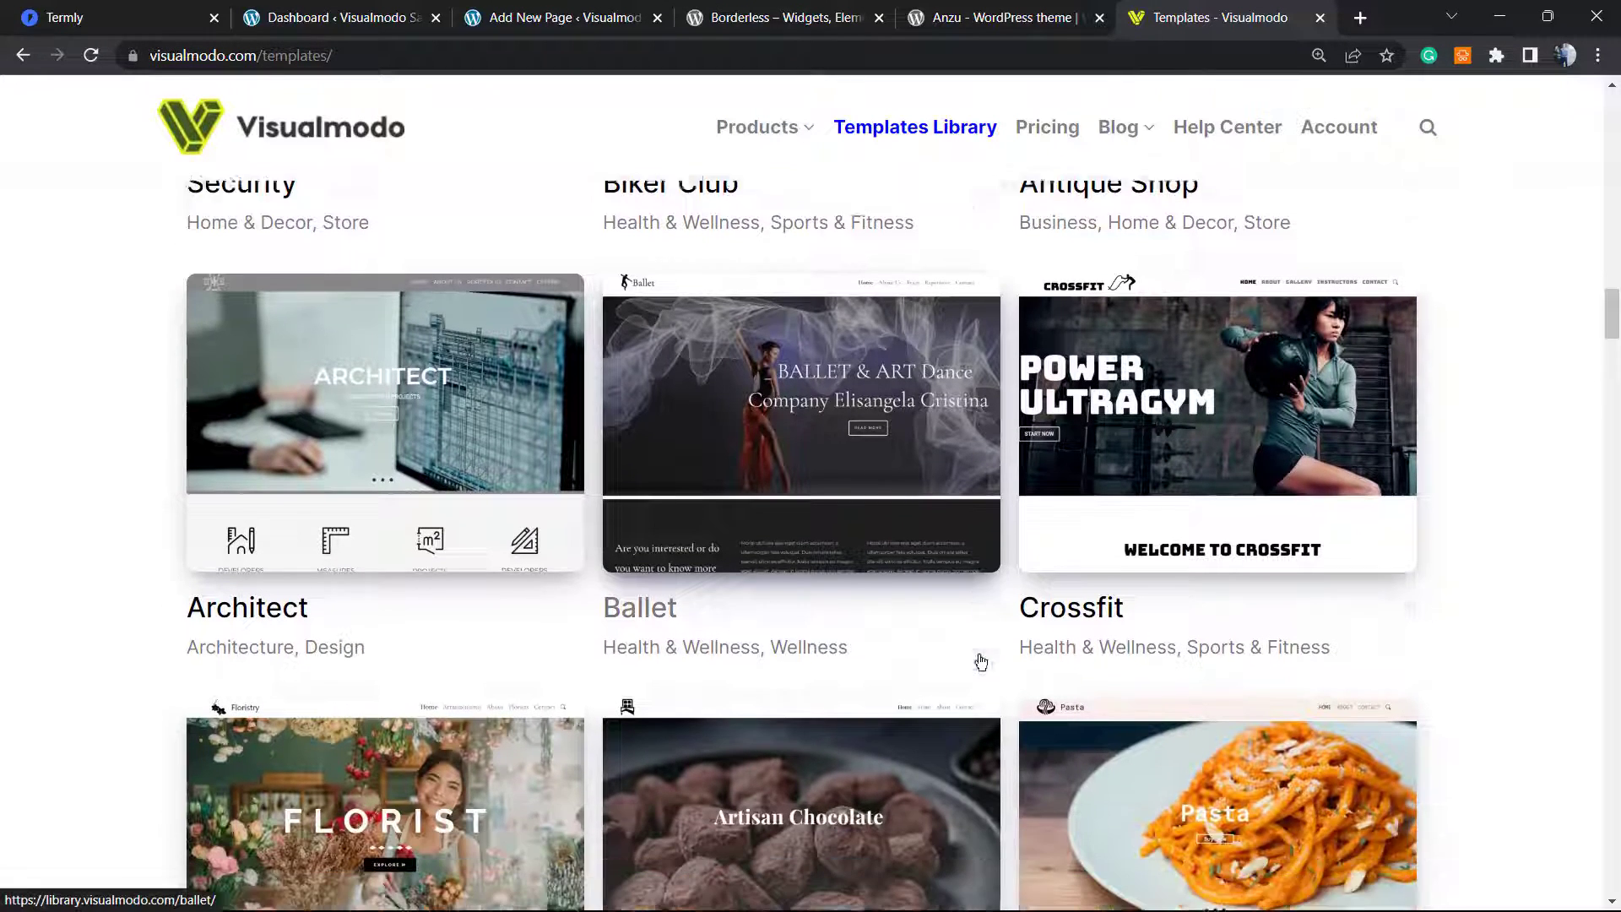
scroll(975, 655, "down", 5)
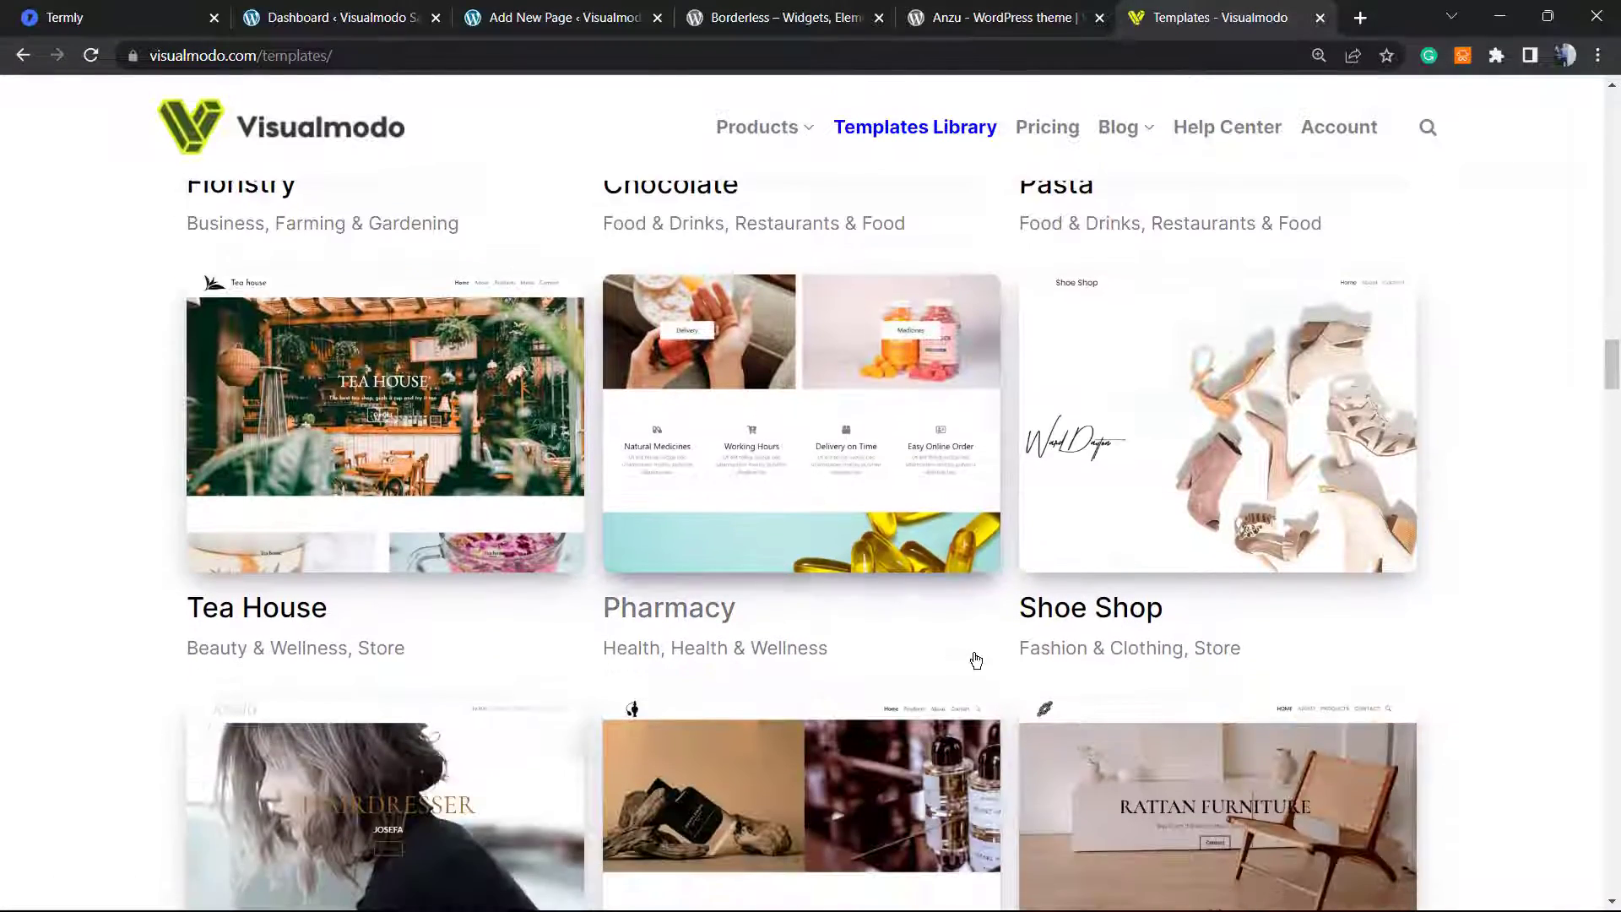
scroll(974, 652, "down", 5)
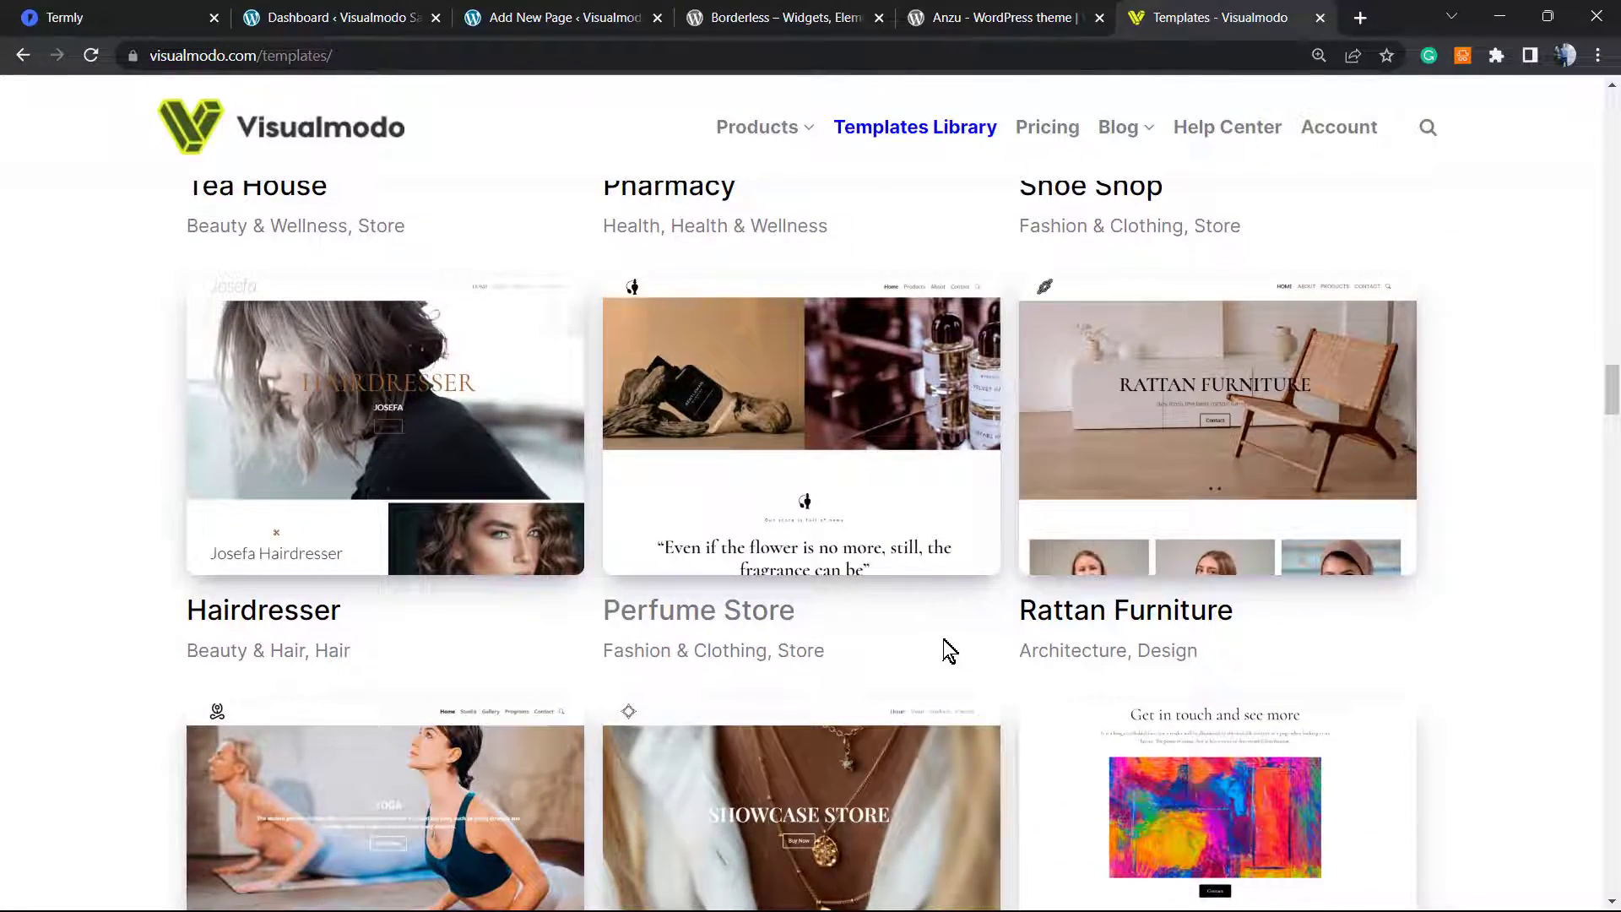
scroll(943, 650, "down", 6)
scroll(945, 647, "down", 7)
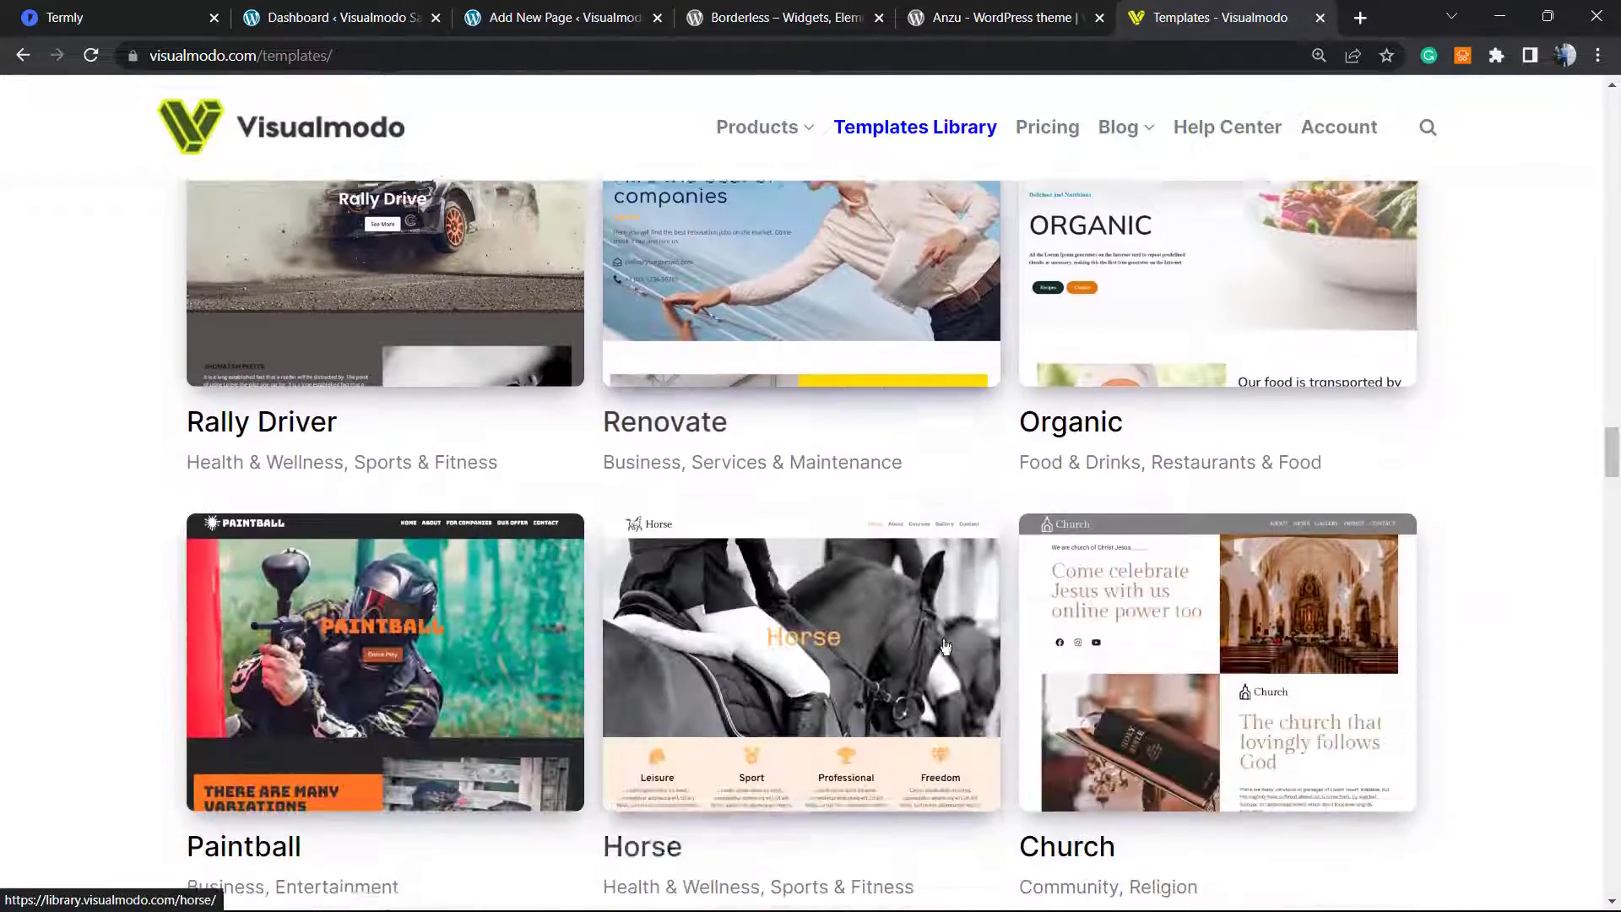
scroll(945, 646, "down", 6)
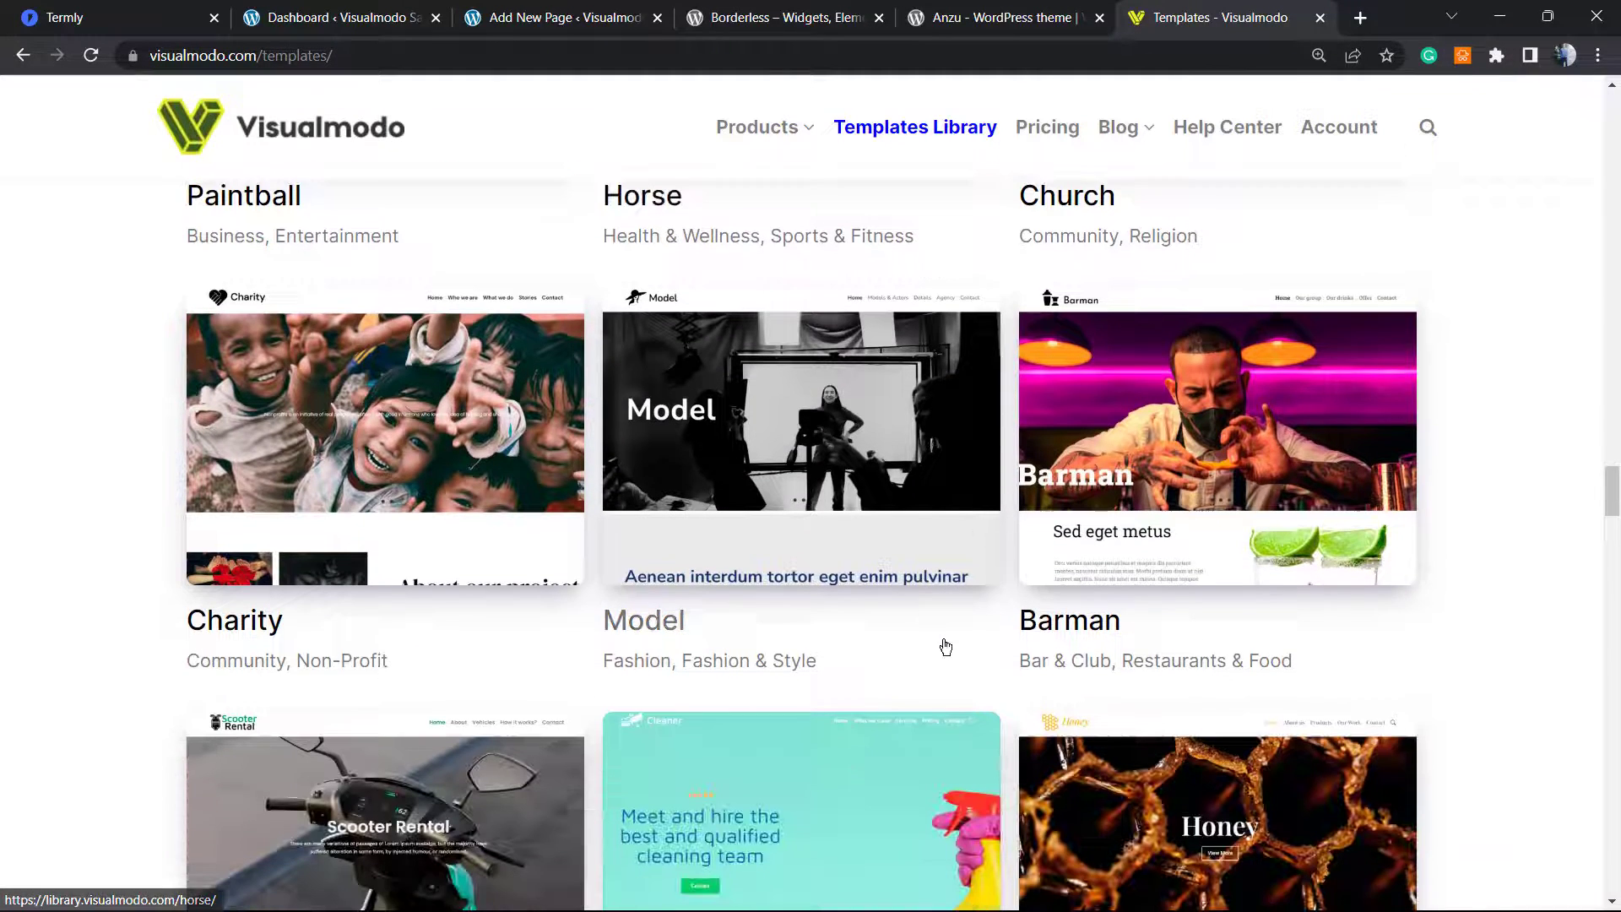